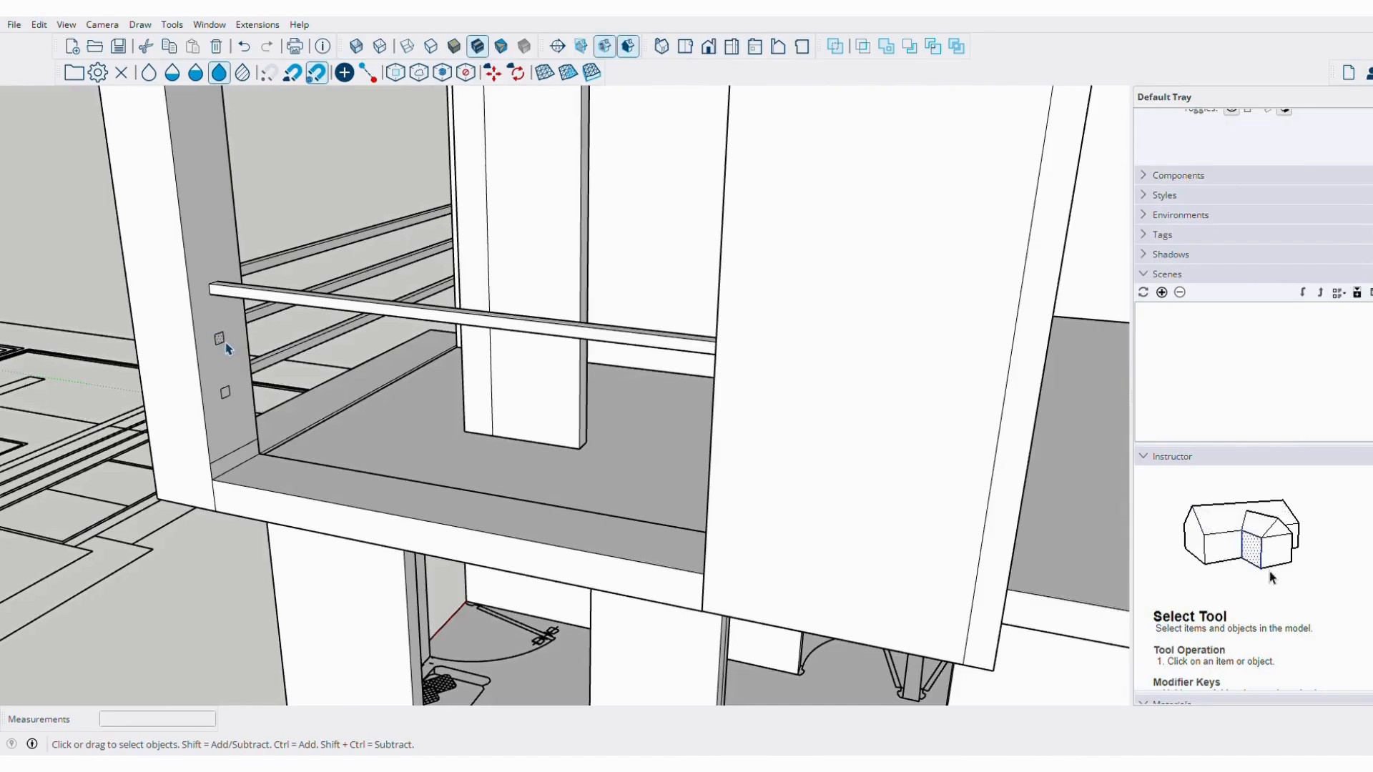
Push/Pull the two remaining square profiles across to the opposite wall to complete the three balcony rails.
{"action": "left_click", "coordinate": [218, 344]}
{"action": "middle_click_drag", "start_coordinate": [457, 361], "coordinate": [283, 443]}
{"action": "left_click", "coordinate": [967, 289]}
{"action": "middle_click_drag", "start_coordinate": [467, 422], "coordinate": [1008, 386]}
{"action": "left_click", "coordinate": [1033, 319]}
Look over the house's front, balcony rails and side walls from several angles.
{"action": "scroll", "coordinate": [372, 436], "scroll_direction": "down", "scroll_amount": 5}
{"action": "middle_click_drag", "start_coordinate": [572, 386], "coordinate": [775, 358]}
{"action": "middle_click_drag", "start_coordinate": [451, 357], "coordinate": [538, 378]}
{"action": "middle_click_drag", "start_coordinate": [750, 383], "coordinate": [791, 373]}
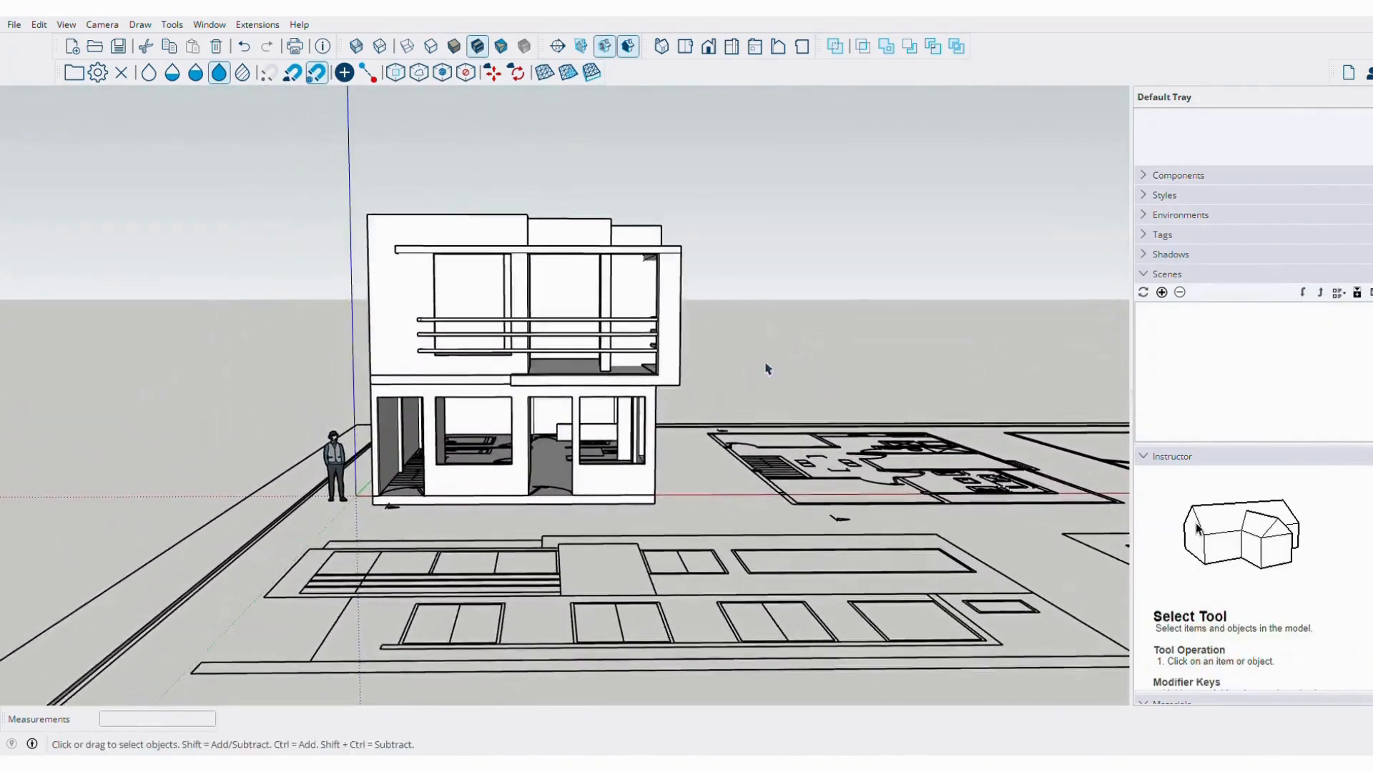
{"action": "middle_click_drag", "start_coordinate": [769, 304], "coordinate": [894, 372]}
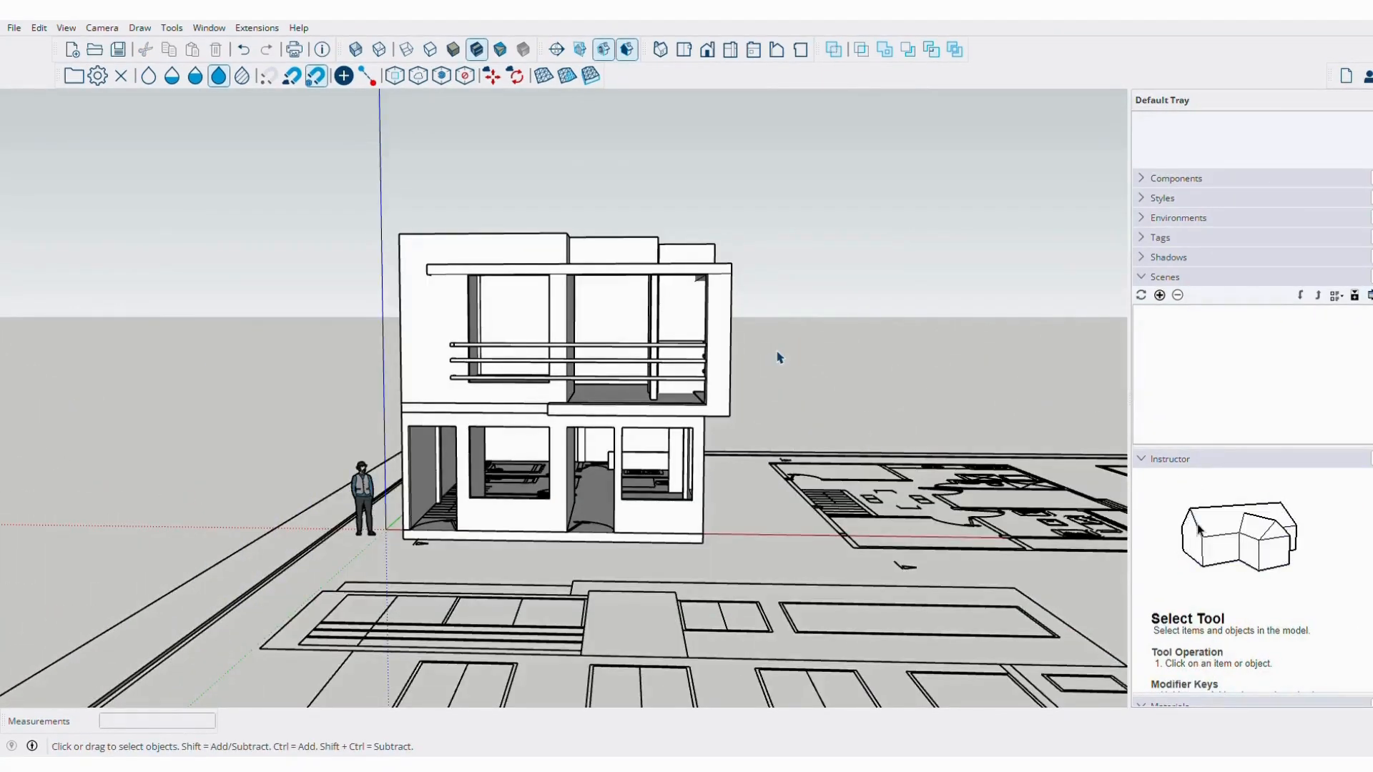
{"action": "middle_click_drag", "start_coordinate": [715, 394], "coordinate": [603, 315]}
{"action": "scroll", "coordinate": [603, 316], "scroll_direction": "up", "scroll_amount": 5}
{"action": "scroll", "coordinate": [609, 325], "scroll_direction": "down", "scroll_amount": 3}
{"action": "scroll", "coordinate": [876, 405], "scroll_direction": "up", "scroll_amount": 5}
Open the balcony frame for editing and Push/Pull the inner face of its side beam to the house wall's corner.
{"action": "middle_click_drag", "start_coordinate": [876, 405], "coordinate": [792, 481]}
{"action": "left_click", "coordinate": [792, 481]}
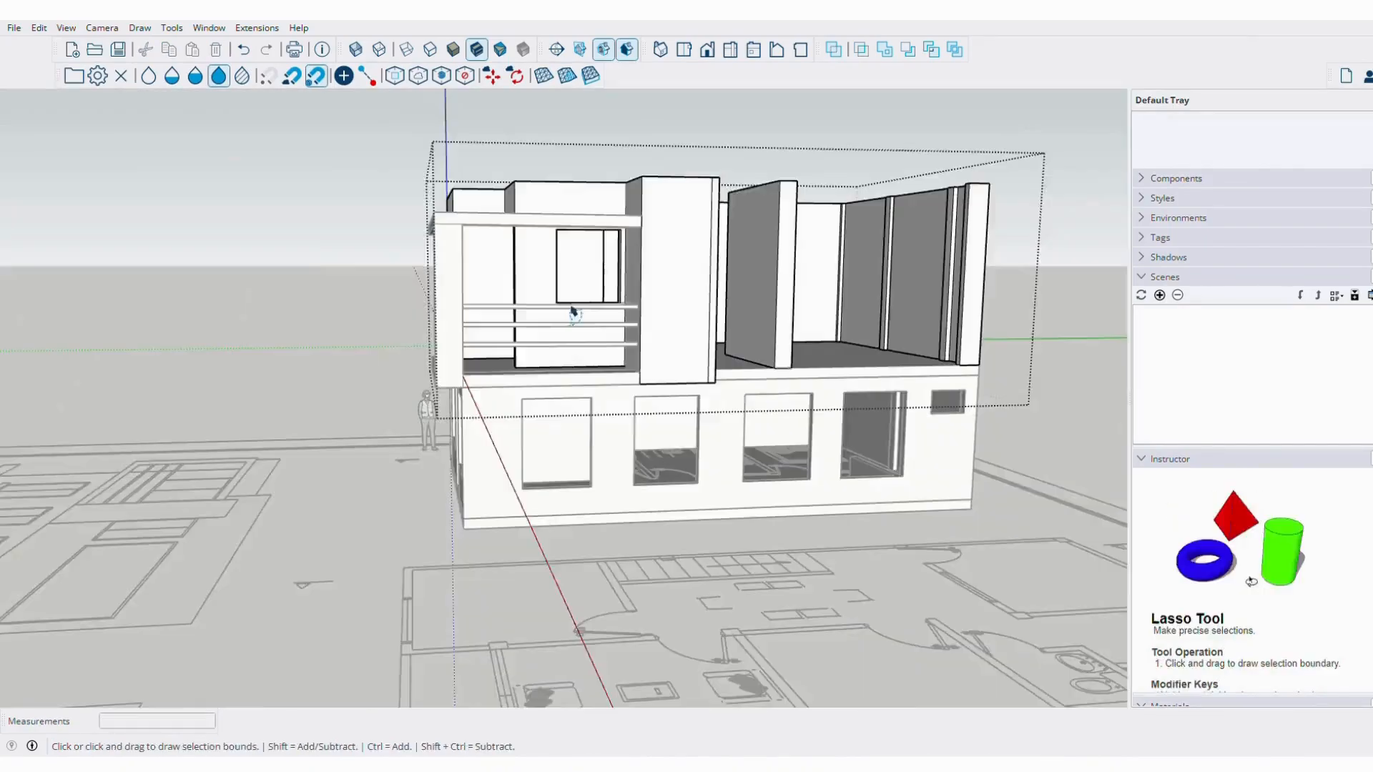
{"action": "middle_click_drag", "start_coordinate": [715, 357], "coordinate": [894, 331]}
{"action": "scroll", "coordinate": [484, 303], "scroll_direction": "up", "scroll_amount": 5}
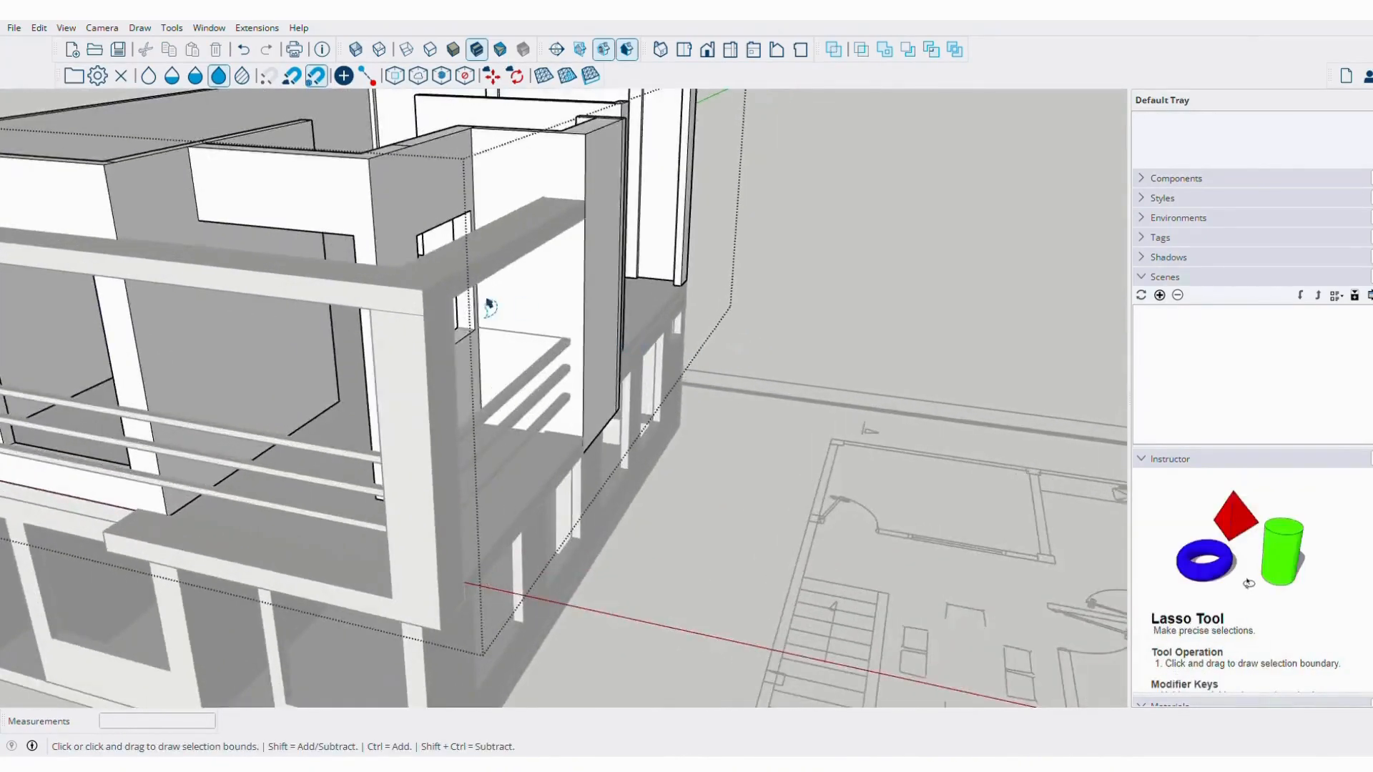
{"action": "middle_click_drag", "start_coordinate": [484, 303], "coordinate": [879, 263]}
{"action": "scroll", "coordinate": [782, 398], "scroll_direction": "up", "scroll_amount": 1}
{"action": "double_click", "coordinate": [782, 399]}
{"action": "scroll", "coordinate": [763, 391], "scroll_direction": "up", "scroll_amount": 2}
{"action": "middle_click_drag", "start_coordinate": [762, 386], "coordinate": [763, 376]}
{"action": "left_click", "coordinate": [764, 376]}
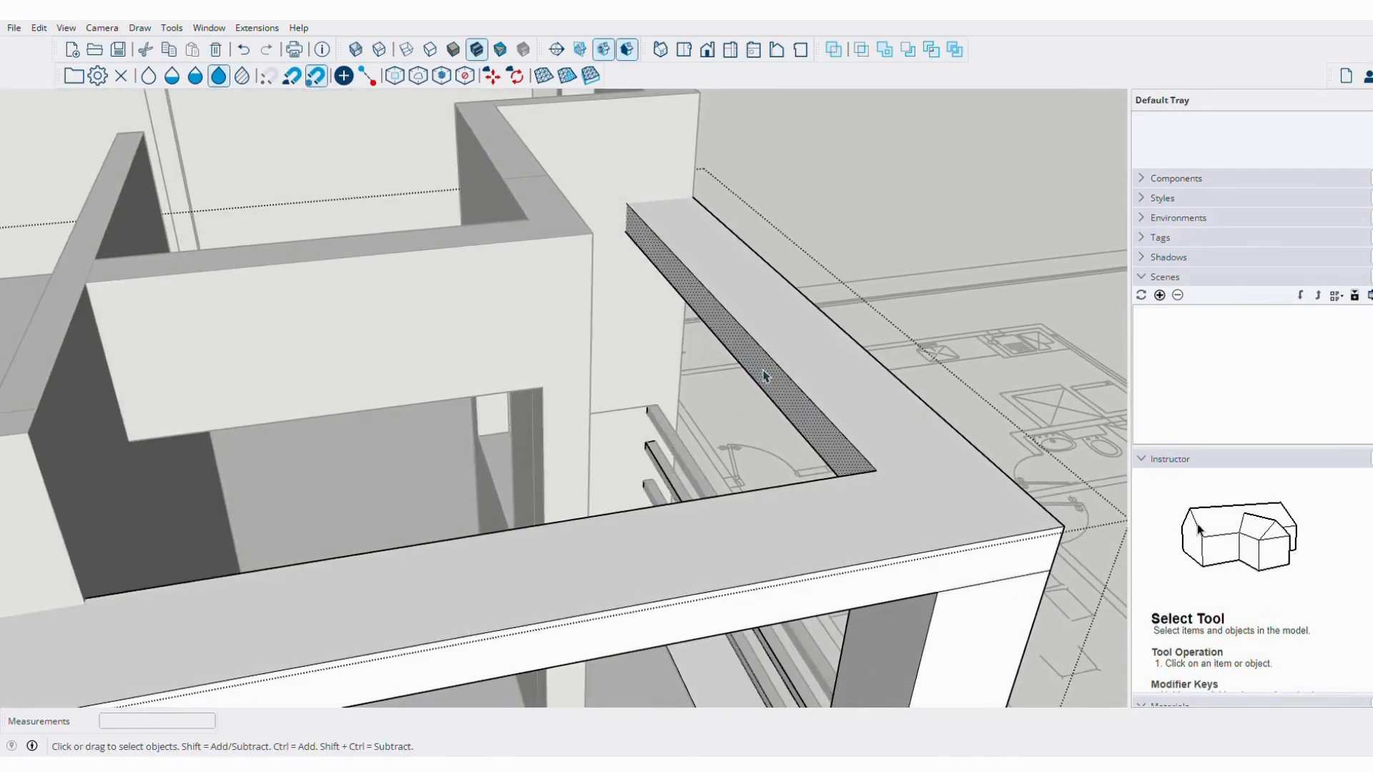
{"action": "left_click", "coordinate": [591, 355]}
Split the balcony roof's inner face with a line at the wall edge and Push/Pull the remaining part inward.
{"action": "middle_click_drag", "start_coordinate": [590, 355], "coordinate": [846, 308]}
{"action": "key", "text": "space"}
{"action": "scroll", "coordinate": [600, 495], "scroll_direction": "down", "scroll_amount": 2}
{"action": "scroll", "coordinate": [846, 307], "scroll_direction": "up", "scroll_amount": 3}
{"action": "key", "text": "l"}
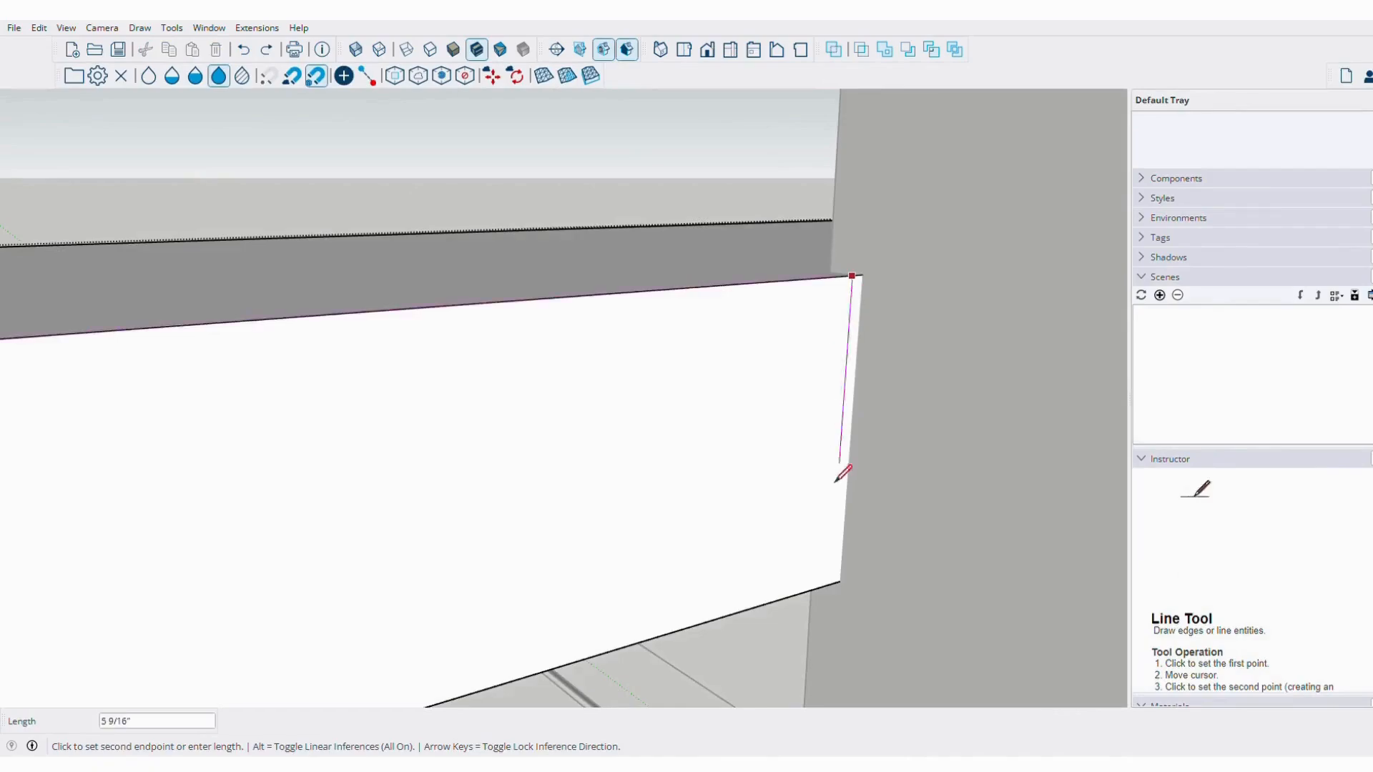
{"action": "middle_click_drag", "start_coordinate": [850, 478], "coordinate": [683, 336]}
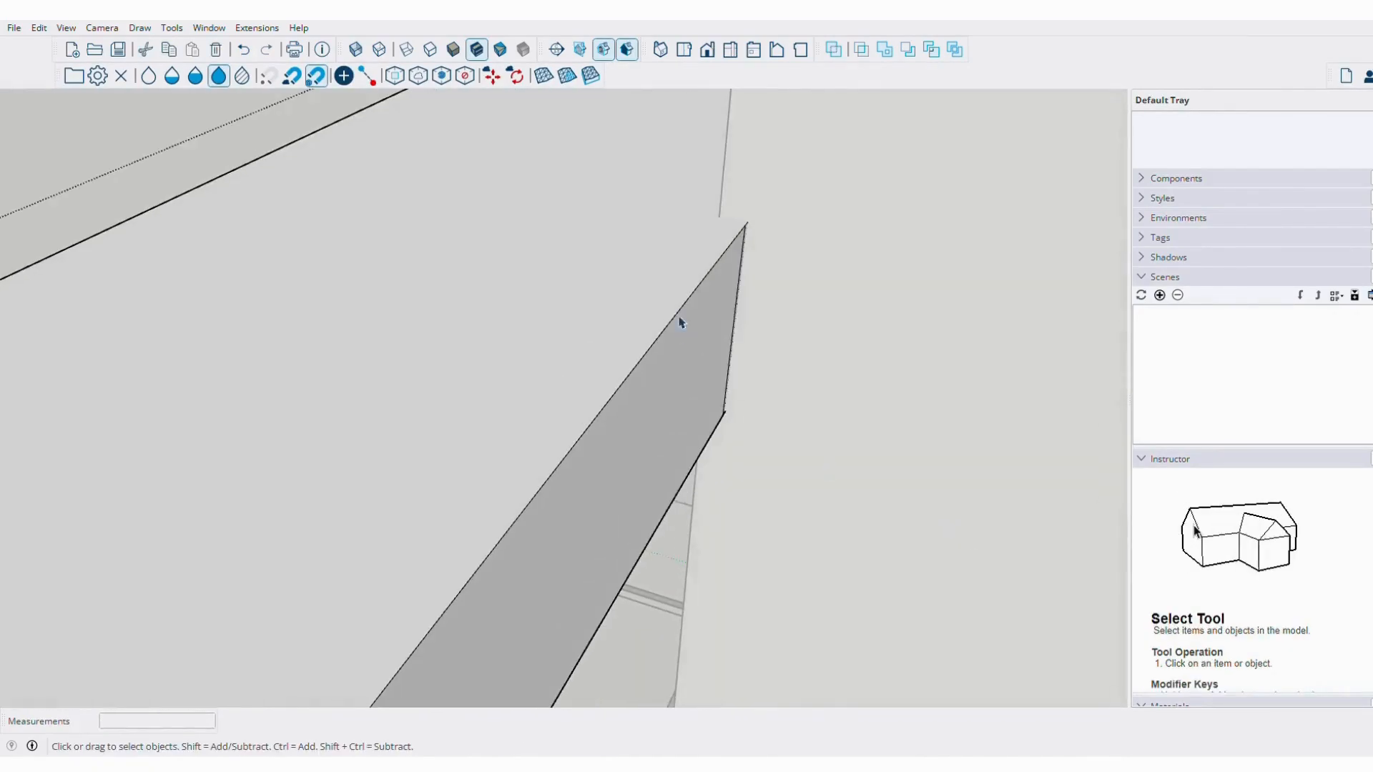
{"action": "left_click", "coordinate": [728, 290]}
{"action": "scroll", "coordinate": [727, 291], "scroll_direction": "down", "scroll_amount": 3}
{"action": "middle_click_drag", "start_coordinate": [728, 291], "coordinate": [933, 423]}
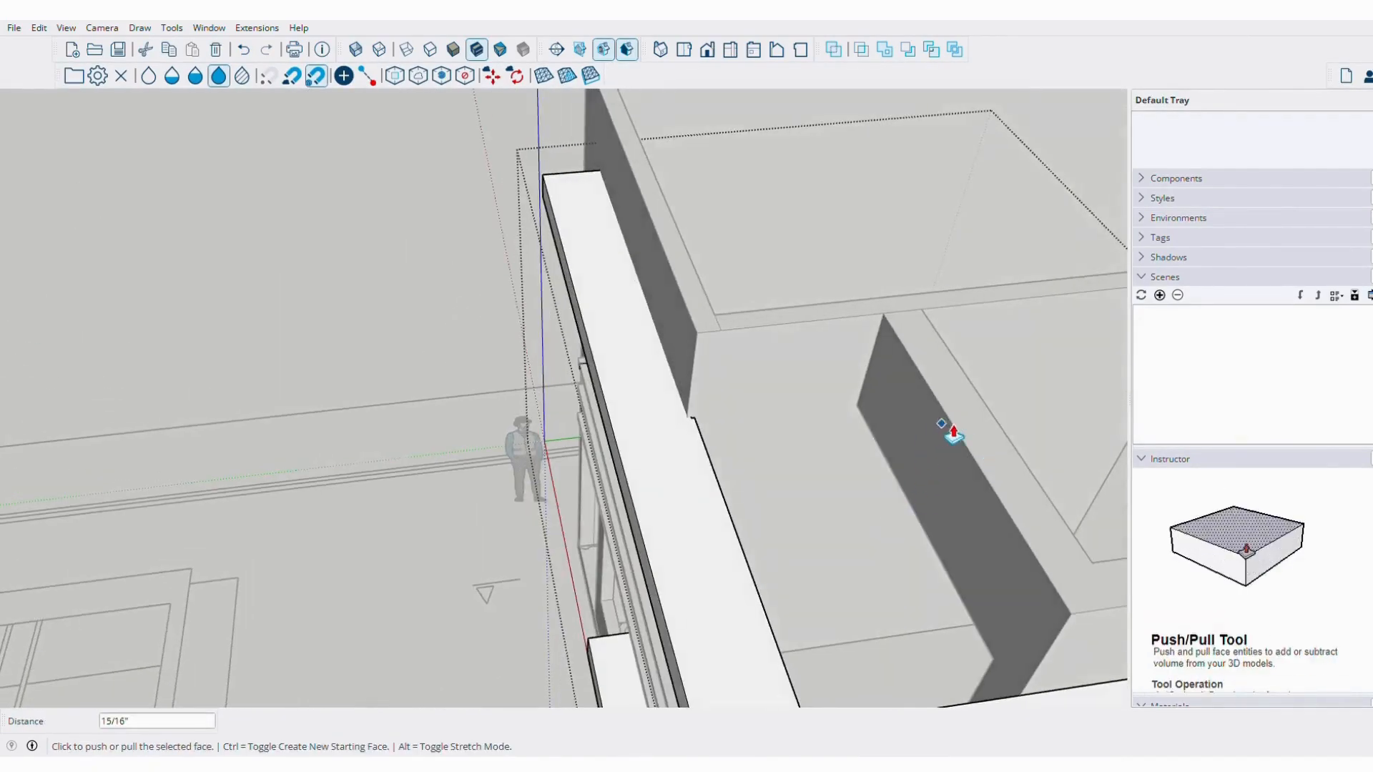
{"action": "key", "text": "space"}
{"action": "left_click", "coordinate": [446, 379]}
Draw a vertical line about 5' 8 3/16" long on the upper-floor wall's end face, from the floor slab to the sill line.
{"action": "middle_click_drag", "start_coordinate": [720, 486], "coordinate": [646, 368]}
{"action": "left_click", "coordinate": [882, 417]}
{"action": "scroll", "coordinate": [582, 460], "scroll_direction": "down", "scroll_amount": 3}
{"action": "middle_click_drag", "start_coordinate": [693, 441], "coordinate": [760, 474]}
{"action": "middle_click_drag", "start_coordinate": [352, 309], "coordinate": [527, 404]}
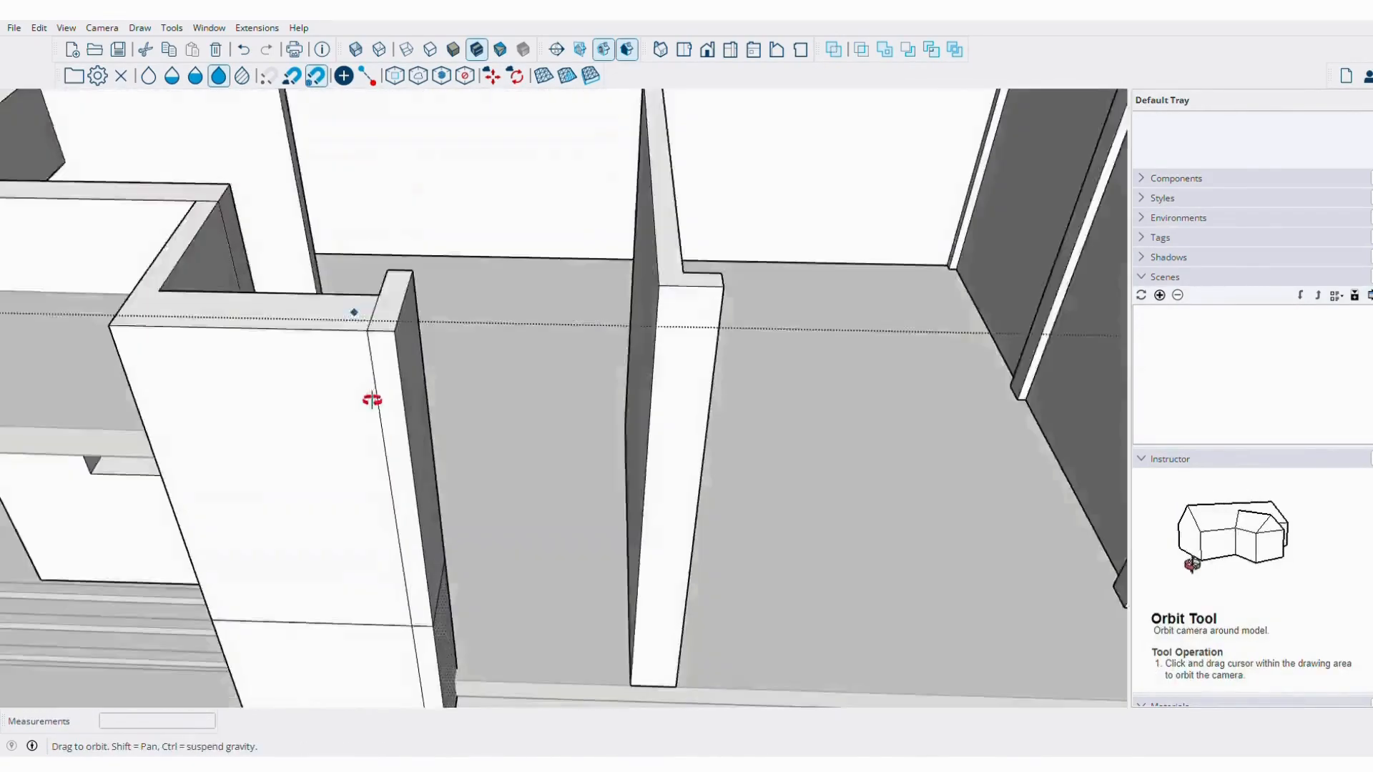
{"action": "scroll", "coordinate": [559, 306], "scroll_direction": "down", "scroll_amount": 4}
{"action": "key", "text": "l"}
{"action": "scroll", "coordinate": [564, 450], "scroll_direction": "up", "scroll_amount": 6}
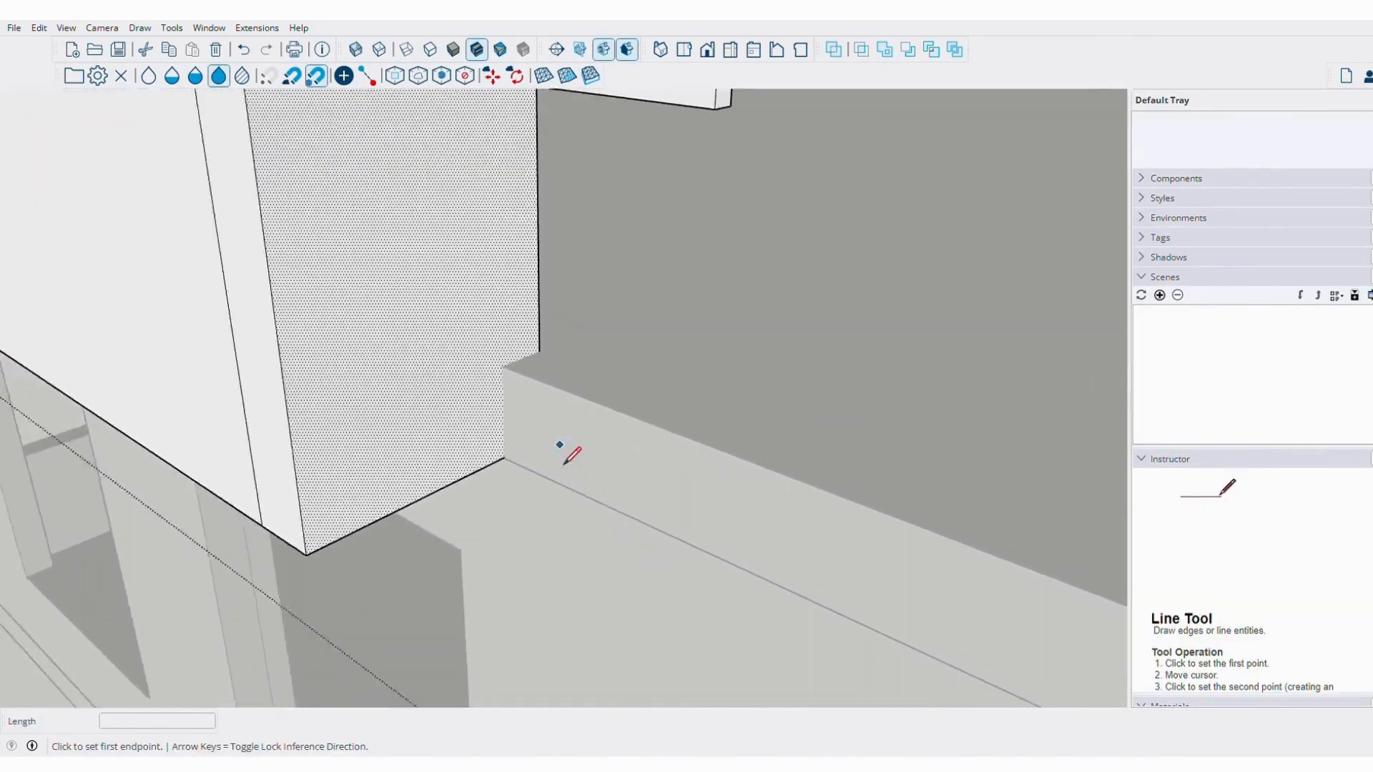
{"action": "scroll", "coordinate": [509, 484], "scroll_direction": "up", "scroll_amount": 3}
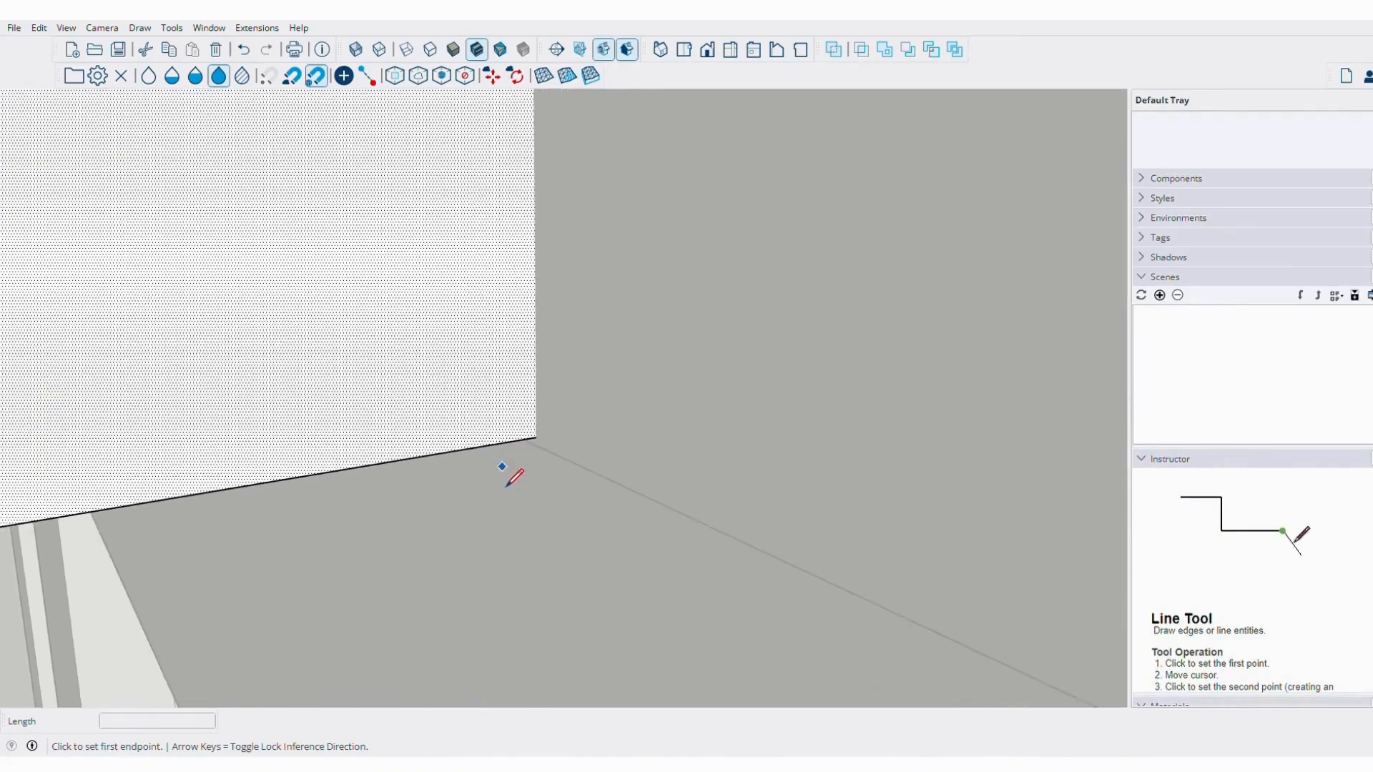
{"action": "scroll", "coordinate": [565, 250], "scroll_direction": "down", "scroll_amount": 5}
{"action": "middle_click_drag", "start_coordinate": [578, 230], "coordinate": [576, 400], "text": "shift"}
{"action": "scroll", "coordinate": [572, 400], "scroll_direction": "down", "scroll_amount": 5}
{"action": "middle_click_drag", "start_coordinate": [570, 143], "coordinate": [520, 447], "text": "shift"}
{"action": "scroll", "coordinate": [576, 257], "scroll_direction": "down", "scroll_amount": 1}
{"action": "scroll", "coordinate": [541, 329], "scroll_direction": "down", "scroll_amount": 3}
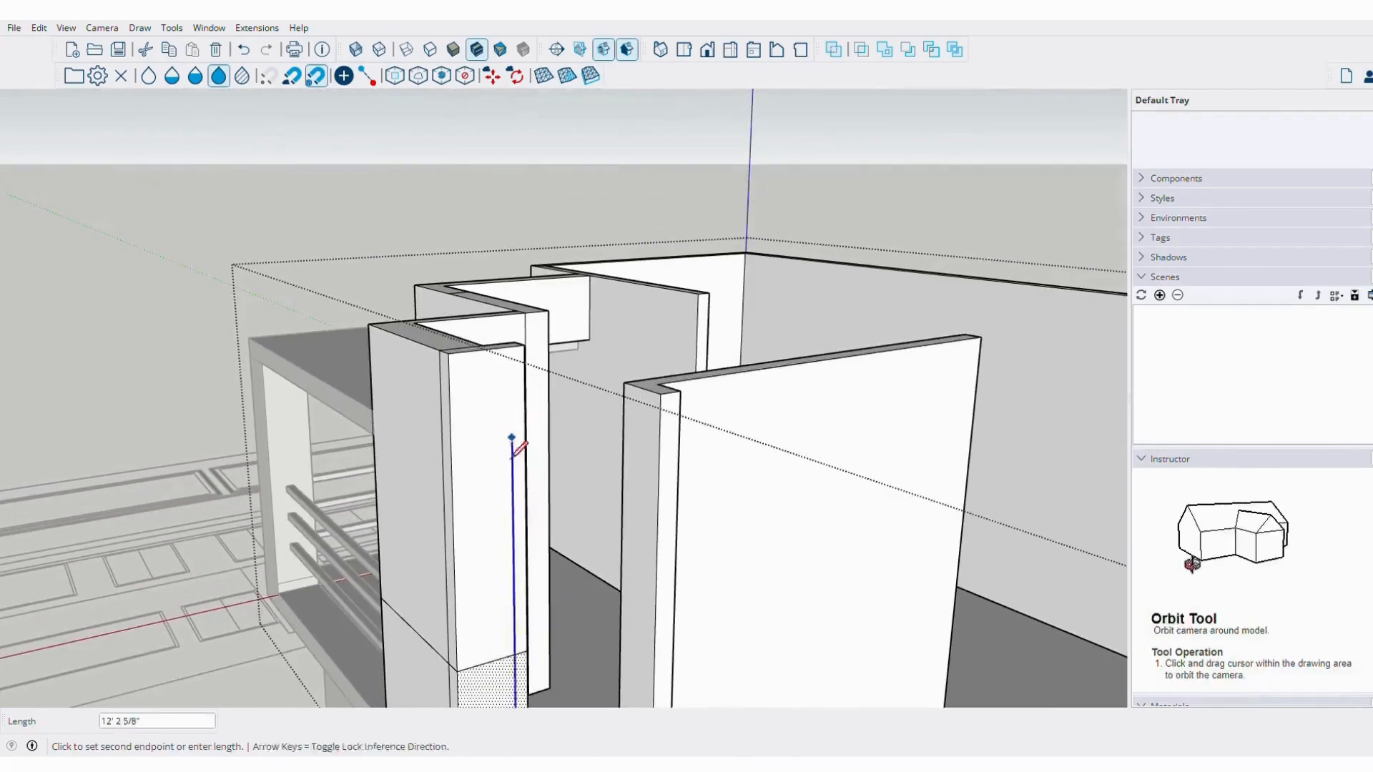
{"action": "scroll", "coordinate": [509, 367], "scroll_direction": "up", "scroll_amount": 4}
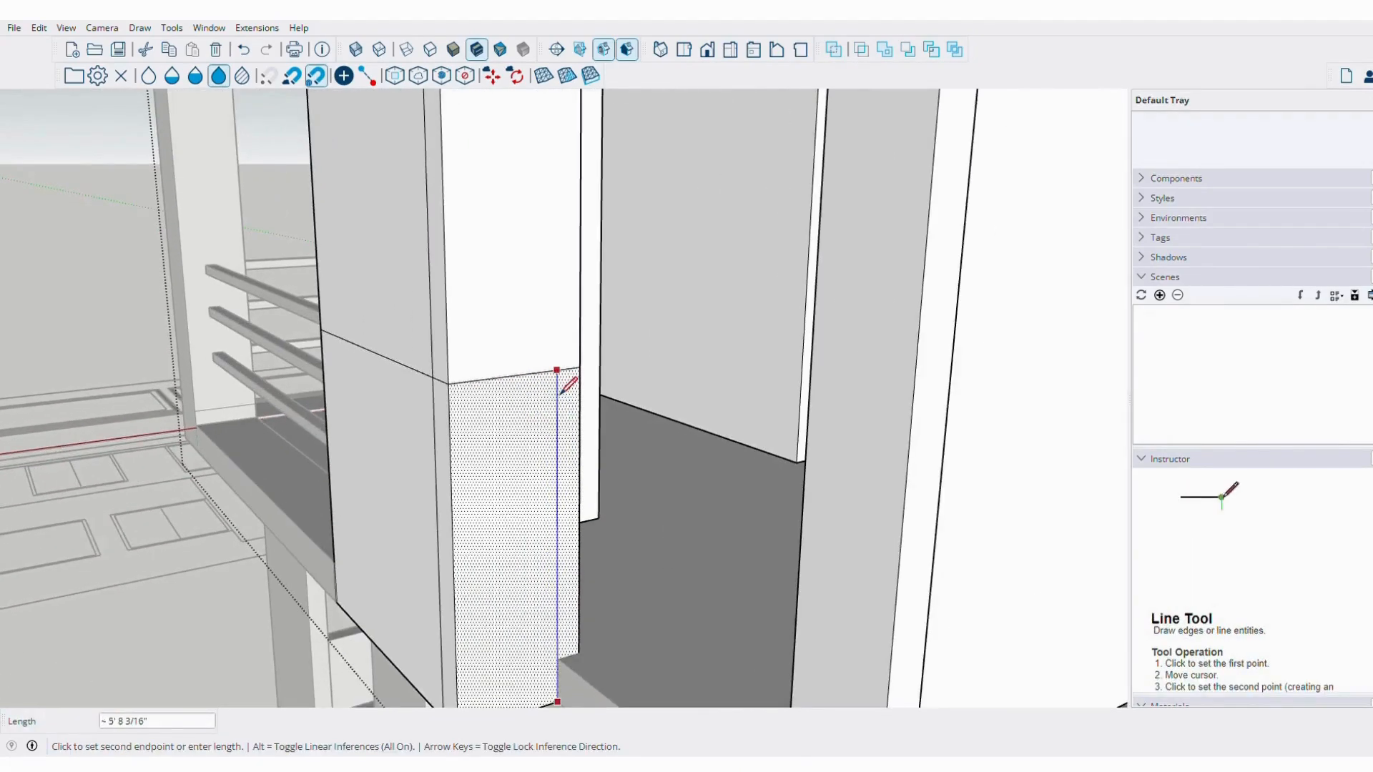
Push/Pull the narrow lower strip of the wall end across to the neighbouring wall to form the low wall under the window opening.
{"action": "key", "text": "space"}
{"action": "left_click", "coordinate": [565, 395]}
{"action": "middle_click_drag", "start_coordinate": [564, 394], "coordinate": [593, 441]}
{"action": "scroll", "coordinate": [605, 356], "scroll_direction": "up", "scroll_amount": 2}
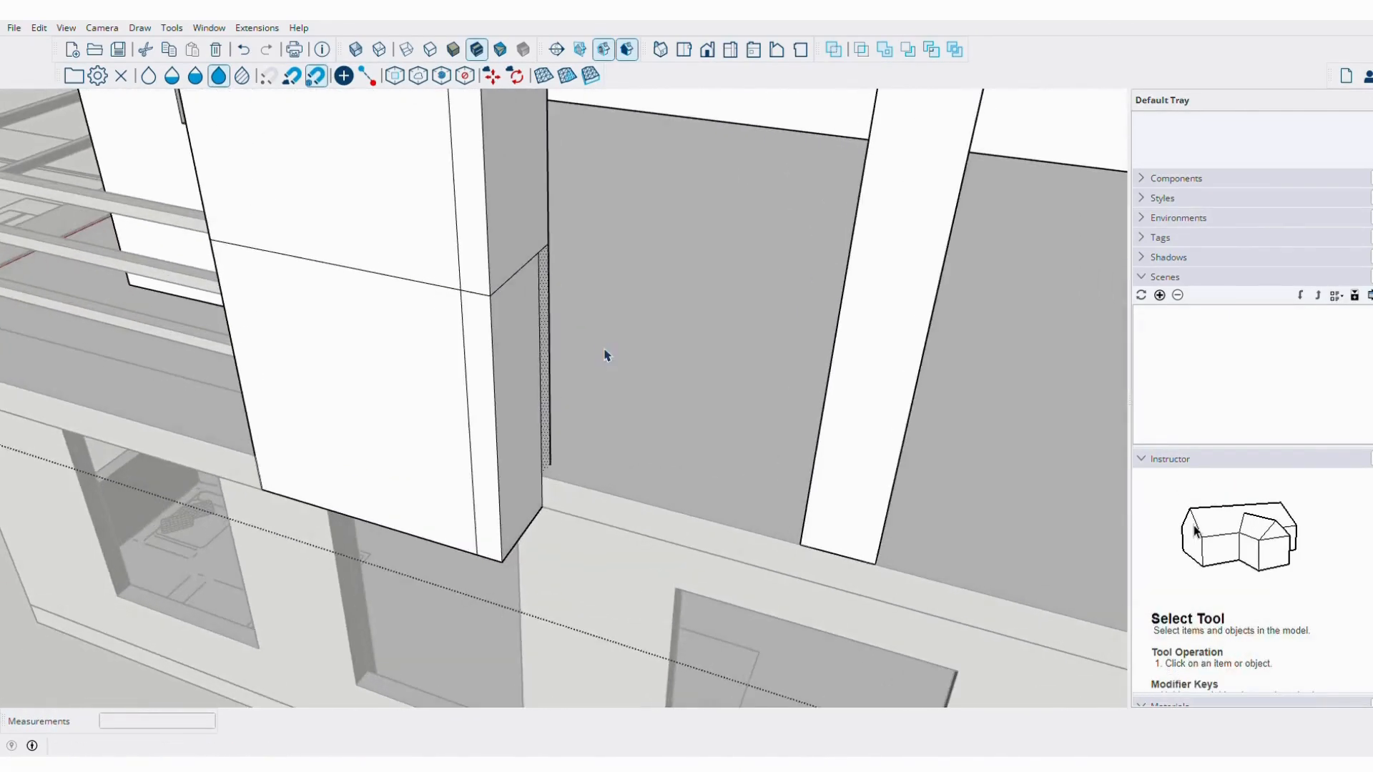
{"action": "left_click", "coordinate": [845, 276]}
{"action": "middle_click_drag", "start_coordinate": [801, 452], "coordinate": [628, 431], "text": "shift"}
{"action": "key", "text": "space"}
{"action": "left_click", "coordinate": [628, 431]}
{"action": "scroll", "coordinate": [662, 433], "scroll_direction": "up", "scroll_amount": 2}
{"action": "key", "text": "p"}
{"action": "scroll", "coordinate": [663, 437], "scroll_direction": "up", "scroll_amount": 2}
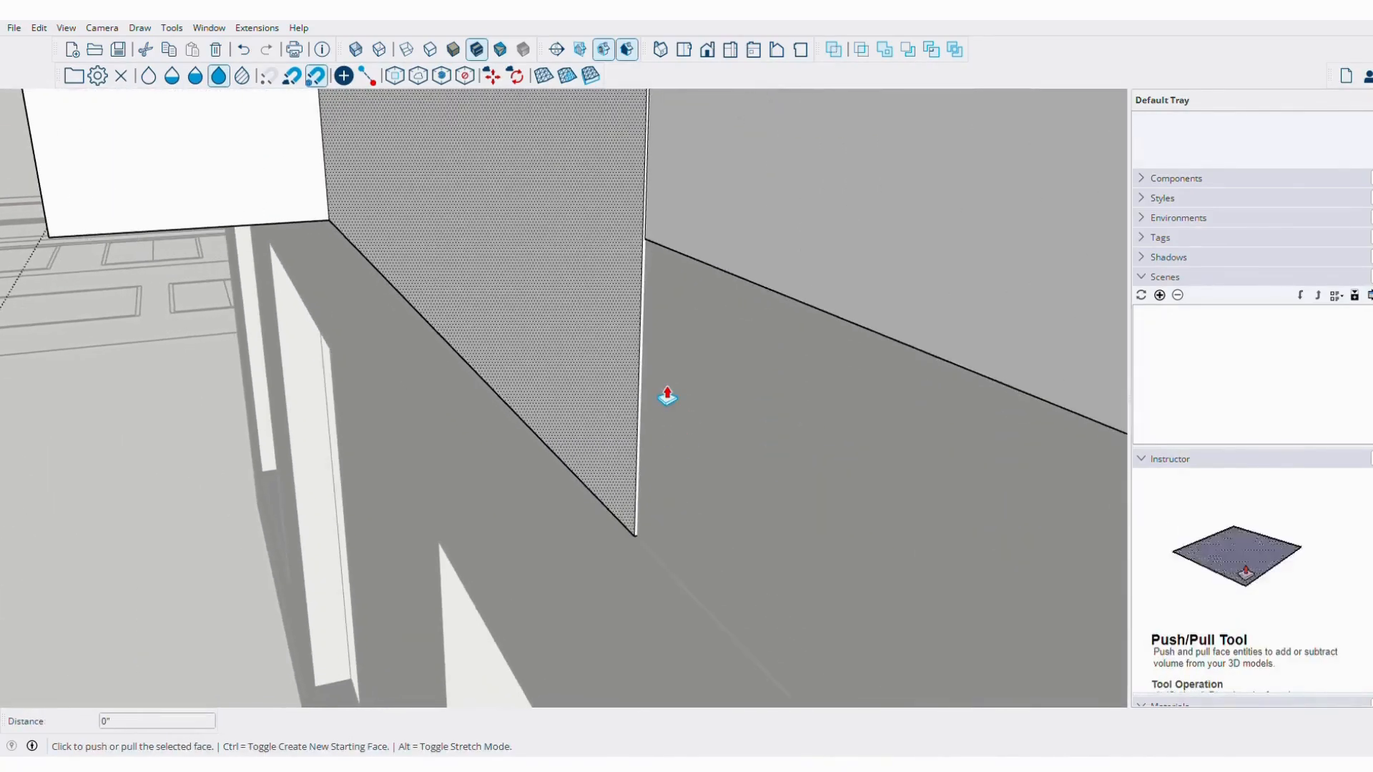
{"action": "middle_click_drag", "start_coordinate": [667, 331], "coordinate": [910, 353]}
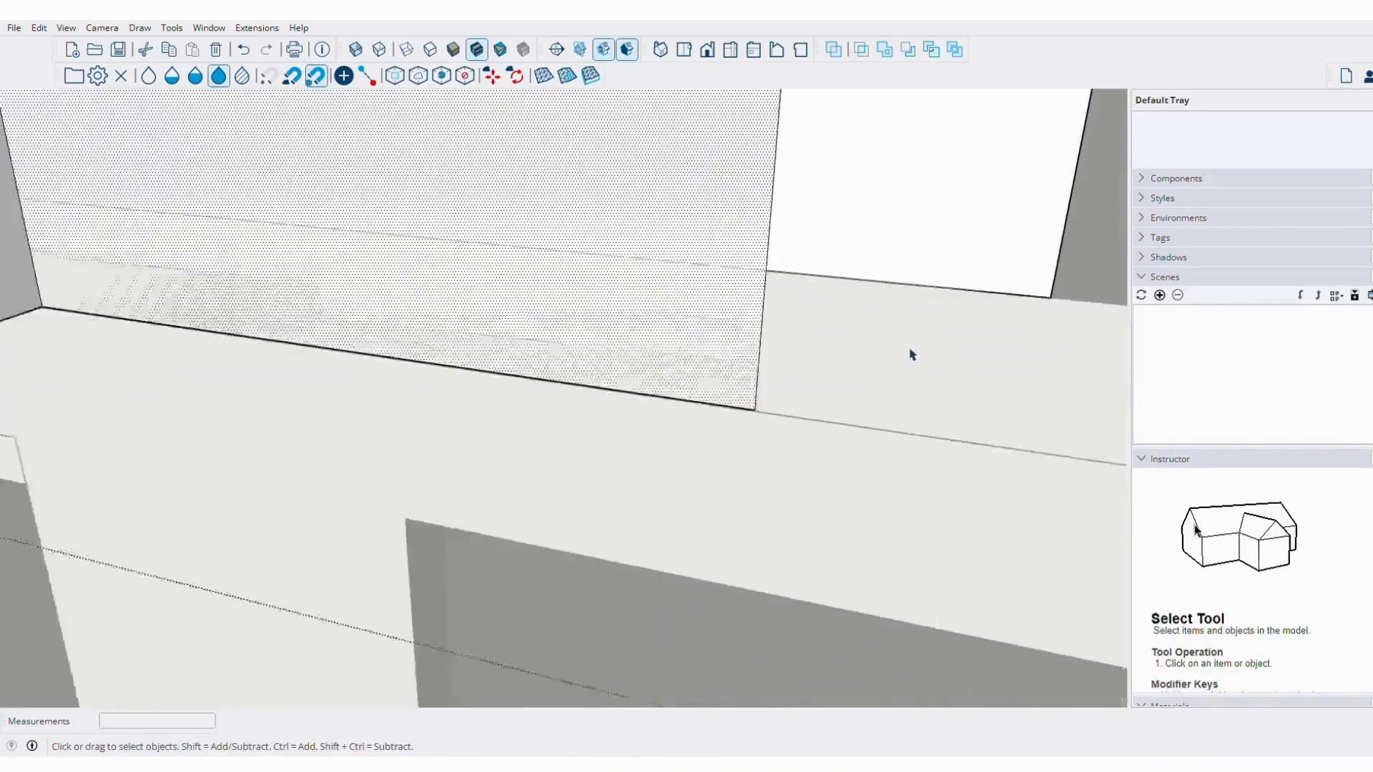
Check the new low wall and the surrounding upper-floor walls from several sides.
{"action": "scroll", "coordinate": [649, 481], "scroll_direction": "down", "scroll_amount": 5}
{"action": "middle_click_drag", "start_coordinate": [475, 441], "coordinate": [738, 475]}
{"action": "scroll", "coordinate": [735, 439], "scroll_direction": "up", "scroll_amount": 5}
{"action": "scroll", "coordinate": [729, 375], "scroll_direction": "down", "scroll_amount": 4}
{"action": "middle_click_drag", "start_coordinate": [729, 375], "coordinate": [457, 389]}
{"action": "scroll", "coordinate": [504, 300], "scroll_direction": "down", "scroll_amount": 3}
{"action": "middle_click_drag", "start_coordinate": [582, 319], "coordinate": [950, 314]}
{"action": "scroll", "coordinate": [572, 343], "scroll_direction": "down", "scroll_amount": 5}
{"action": "middle_click_drag", "start_coordinate": [572, 343], "coordinate": [723, 385]}
Draw a vertical line about 9' 7/8" long on the wall's end face, from the low wall's top to the wall top.
{"action": "scroll", "coordinate": [723, 385], "scroll_direction": "up", "scroll_amount": 5}
{"action": "middle_click_drag", "start_coordinate": [522, 227], "coordinate": [594, 355], "text": "shift"}
{"action": "scroll", "coordinate": [594, 355], "scroll_direction": "up", "scroll_amount": 3}
{"action": "scroll", "coordinate": [598, 354], "scroll_direction": "down", "scroll_amount": 2}
{"action": "left_click", "coordinate": [598, 354]}
{"action": "middle_click_drag", "start_coordinate": [636, 521], "coordinate": [500, 533], "text": "shift"}
{"action": "key", "text": "l"}
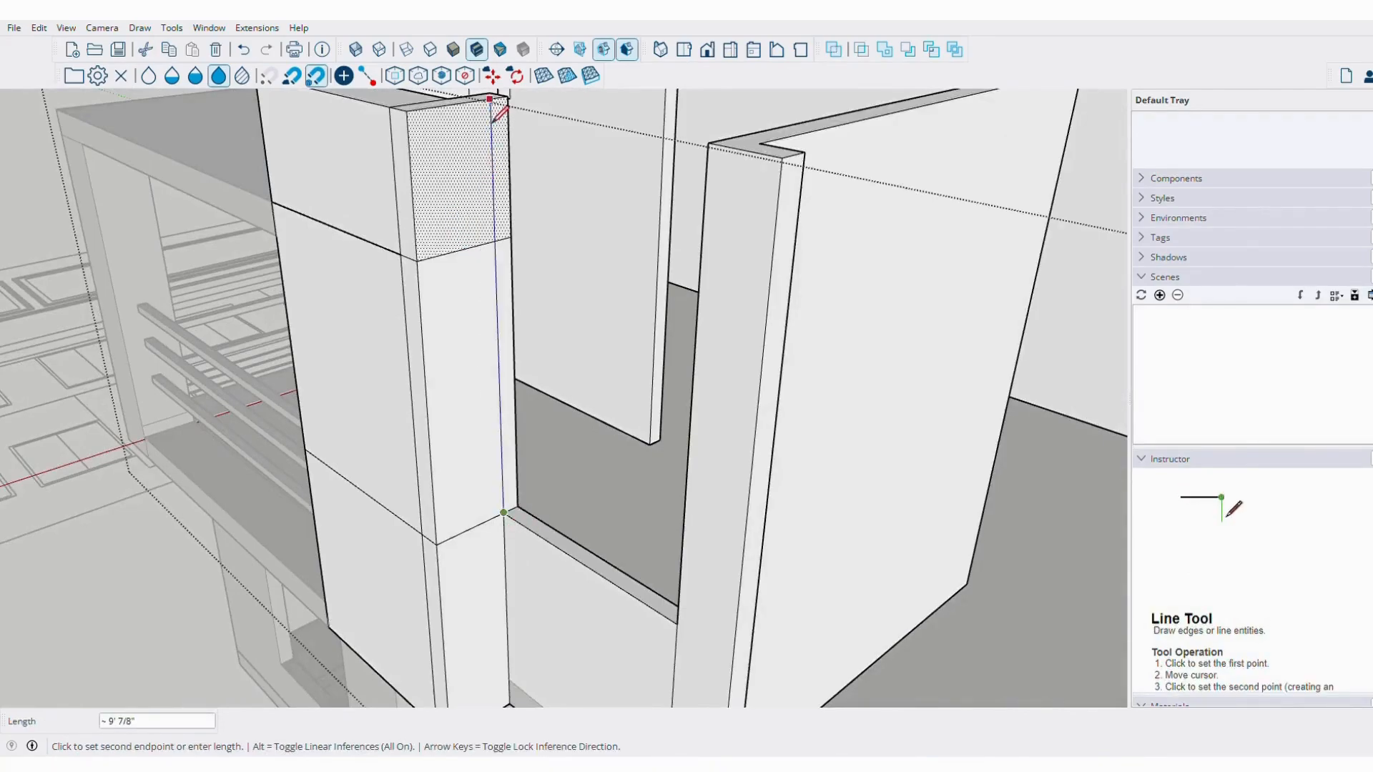
Push/Pull the narrow upper strip across to the neighbouring wall to form the lintel above the window opening.
{"action": "middle_click_drag", "start_coordinate": [504, 141], "coordinate": [525, 215]}
{"action": "key", "text": "p"}
{"action": "left_click", "coordinate": [679, 376]}
{"action": "mouse_move", "coordinate": [679, 375]}
{"action": "middle_mouse_down"}
{"action": "mouse_move", "coordinate": [898, 353]}
{"action": "mouse_move", "coordinate": [505, 377]}
{"action": "mouse_move", "coordinate": [521, 368]}
{"action": "middle_mouse_up"}
Erase the leftover sill and lintel edges on the projecting wall's outer and end faces.
{"action": "key", "text": "e"}
{"action": "scroll", "coordinate": [522, 367], "scroll_direction": "up", "scroll_amount": 6}
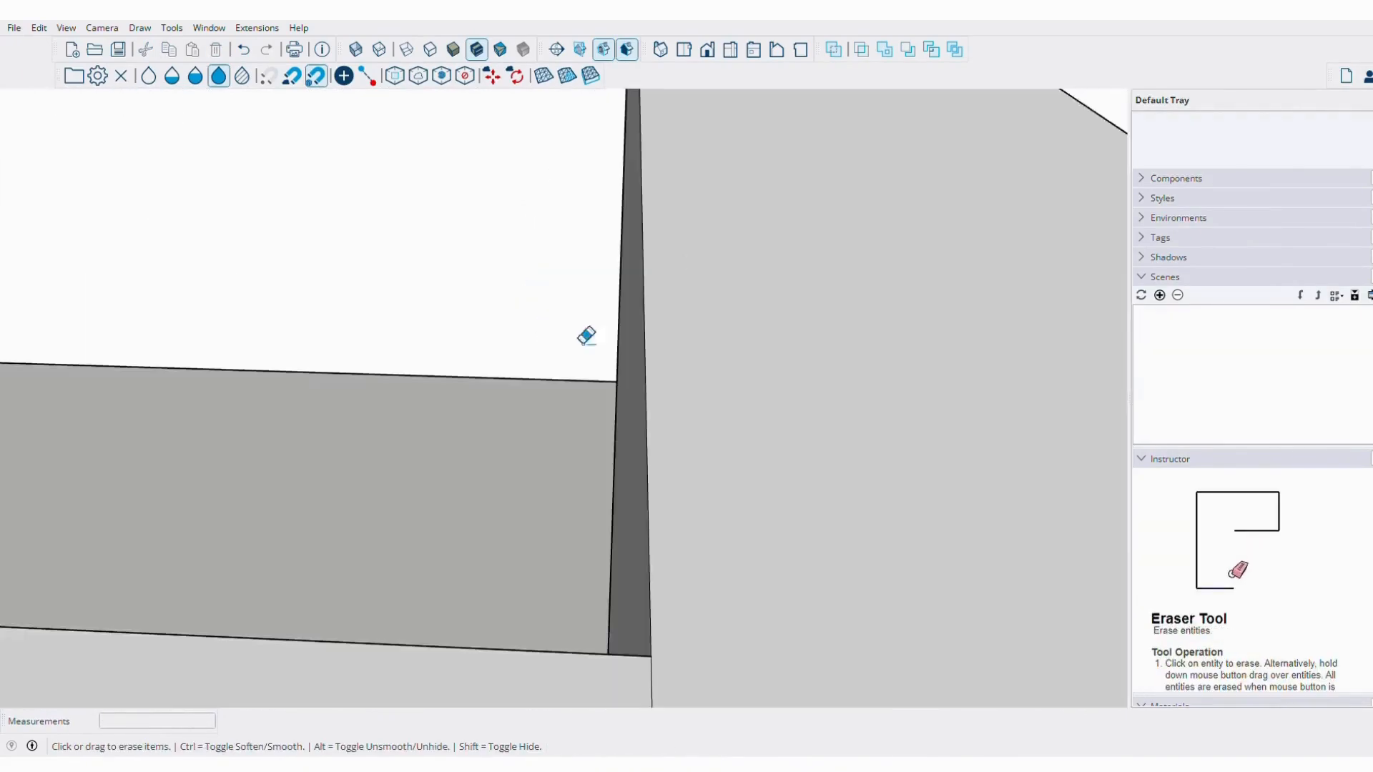
{"action": "scroll", "coordinate": [656, 441], "scroll_direction": "down", "scroll_amount": 6}
{"action": "mouse_move", "coordinate": [601, 491]}
{"action": "middle_mouse_down"}
{"action": "mouse_move", "coordinate": [202, 481]}
{"action": "mouse_move", "coordinate": [515, 310]}
{"action": "mouse_move", "coordinate": [297, 406]}
{"action": "middle_mouse_up"}
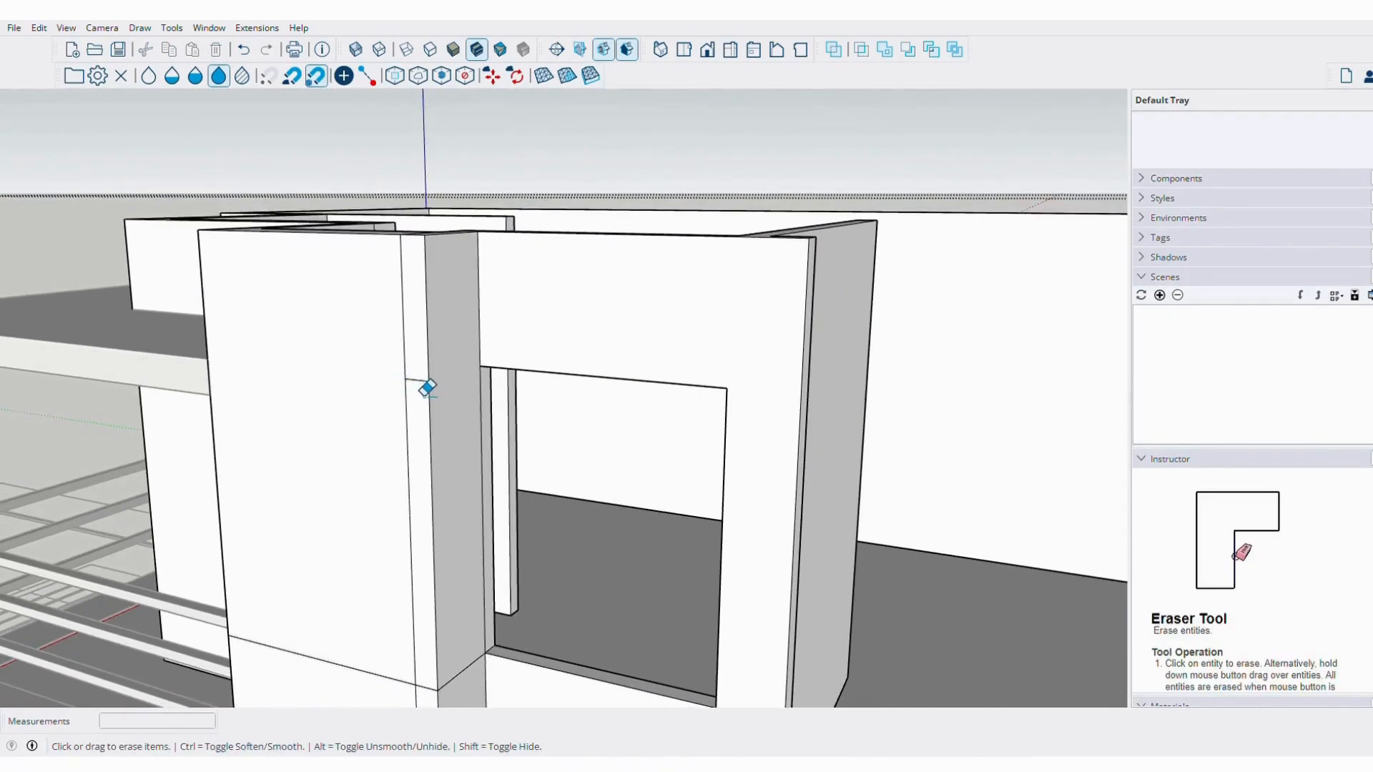
{"action": "middle_click_drag", "start_coordinate": [458, 614], "coordinate": [503, 434], "text": "shift"}
{"action": "scroll", "coordinate": [503, 434], "scroll_direction": "up", "scroll_amount": 1}
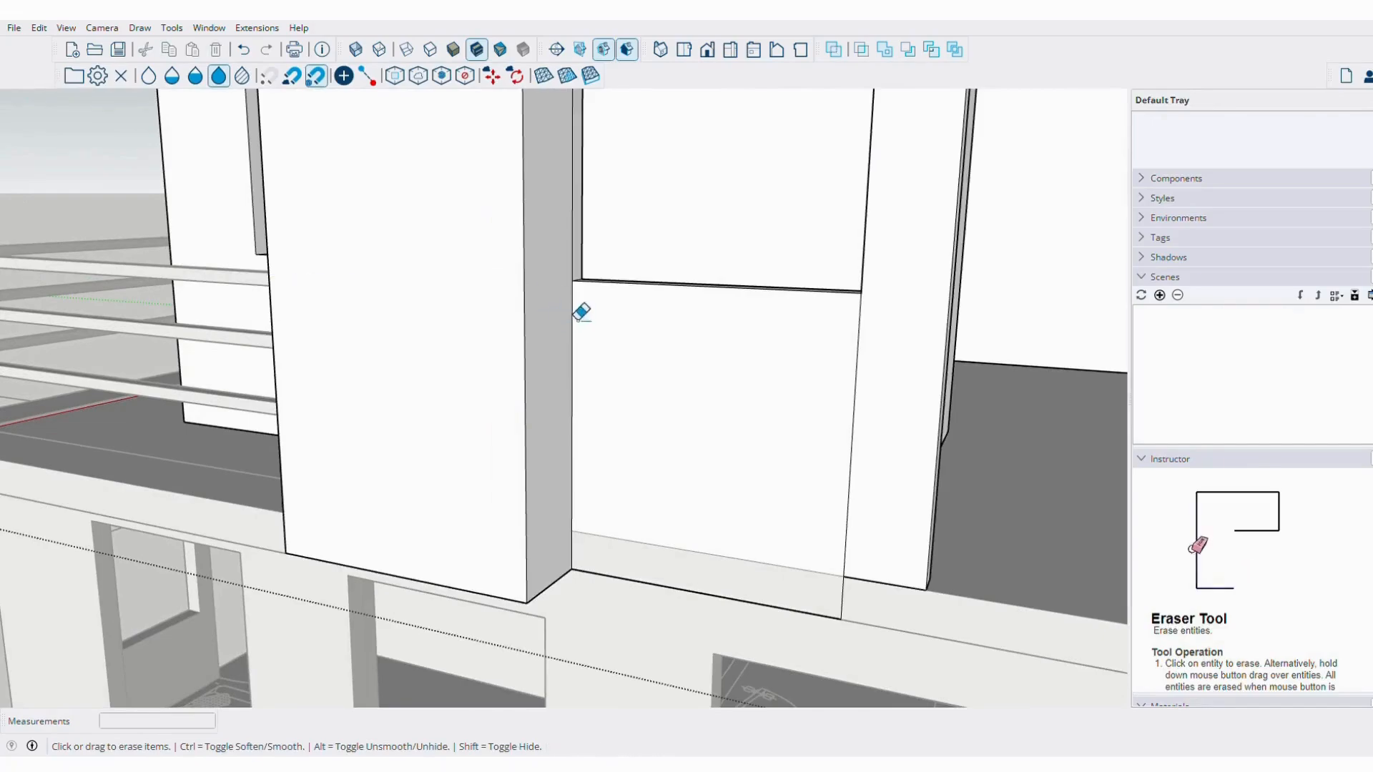
{"action": "middle_click_drag", "start_coordinate": [577, 319], "coordinate": [508, 215]}
{"action": "left_click", "coordinate": [497, 215]}
Erase the seam between the low wall under the window opening and the neighbouring wall.
{"action": "scroll", "coordinate": [500, 323], "scroll_direction": "down", "scroll_amount": 3}
{"action": "middle_click_drag", "start_coordinate": [411, 339], "coordinate": [708, 517]}
{"action": "scroll", "coordinate": [709, 517], "scroll_direction": "up", "scroll_amount": 2}
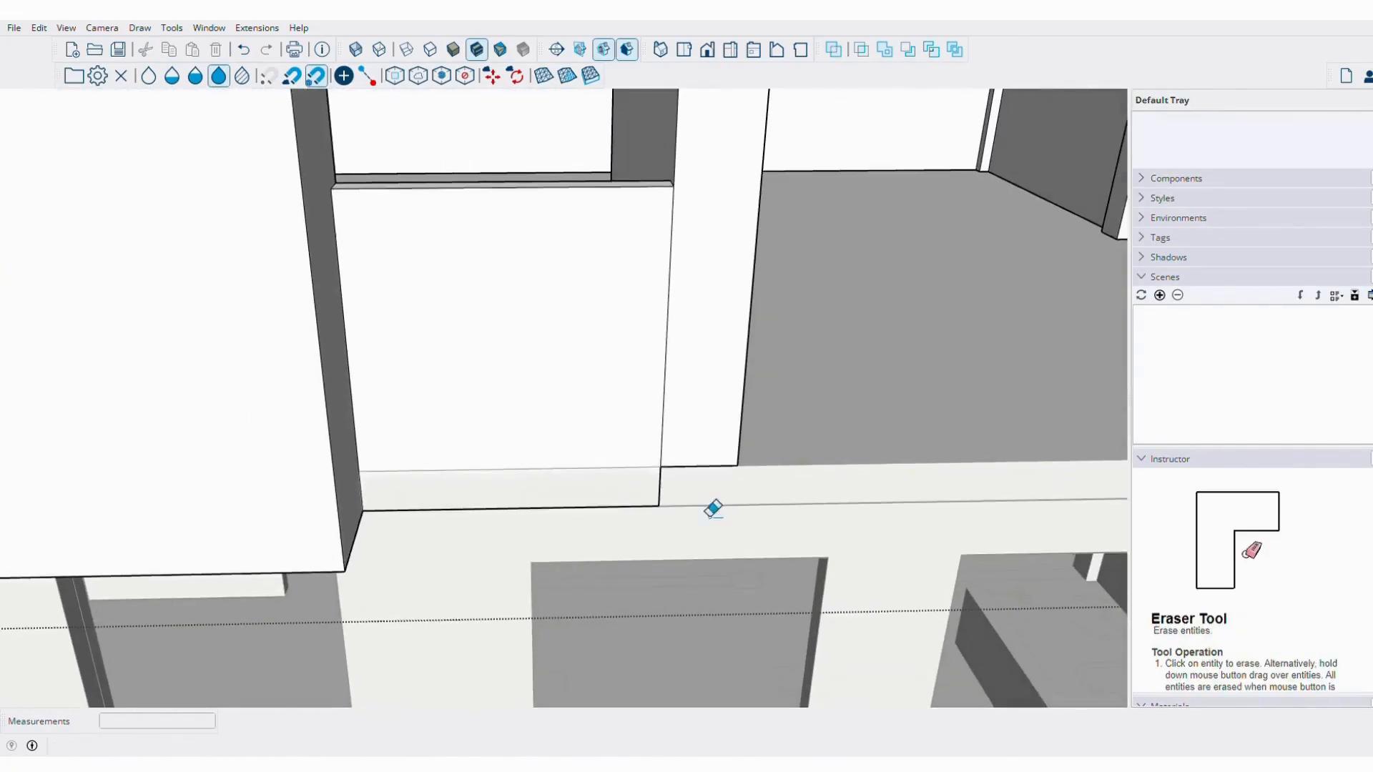
{"action": "scroll", "coordinate": [605, 382], "scroll_direction": "up", "scroll_amount": 3}
{"action": "mouse_move", "coordinate": [649, 477]}
{"action": "middle_mouse_down", "text": "shift"}
{"action": "mouse_move", "coordinate": [604, 381]}
{"action": "mouse_move", "coordinate": [475, 276]}
{"action": "mouse_move", "coordinate": [502, 432]}
{"action": "mouse_move", "coordinate": [316, 536]}
{"action": "mouse_move", "coordinate": [545, 469]}
{"action": "mouse_move", "coordinate": [660, 507]}
{"action": "mouse_move", "coordinate": [897, 435]}
{"action": "mouse_move", "coordinate": [860, 364]}
{"action": "middle_mouse_up", "text": "shift"}
{"action": "scroll", "coordinate": [519, 296], "scroll_direction": "down", "scroll_amount": 3}
Clean up the leftover edges on the inner faces of the upper-floor walls around the window openings.
{"action": "key", "text": "ctrl"}
{"action": "scroll", "coordinate": [502, 432], "scroll_direction": "down", "scroll_amount": 2}
{"action": "key", "text": "space"}
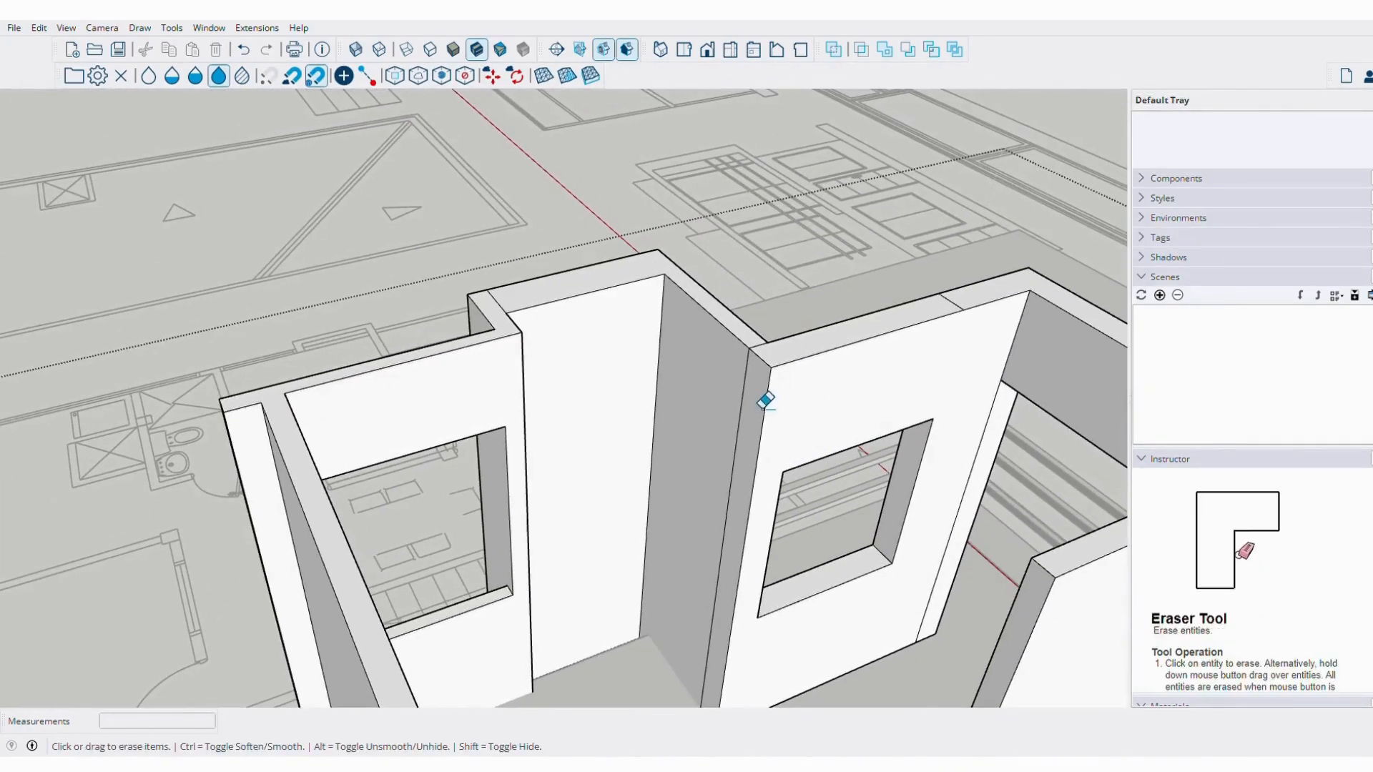
{"action": "mouse_move", "coordinate": [768, 359]}
{"action": "middle_mouse_down"}
{"action": "mouse_move", "coordinate": [625, 410]}
{"action": "mouse_move", "coordinate": [812, 491]}
{"action": "mouse_move", "coordinate": [751, 410]}
{"action": "mouse_move", "coordinate": [790, 270]}
{"action": "mouse_move", "coordinate": [665, 322]}
{"action": "mouse_move", "coordinate": [465, 269]}
{"action": "mouse_move", "coordinate": [687, 276]}
{"action": "middle_mouse_up"}
{"action": "scroll", "coordinate": [790, 270], "scroll_direction": "up", "scroll_amount": 3}
{"action": "scroll", "coordinate": [771, 300], "scroll_direction": "down", "scroll_amount": 4}
{"action": "key", "text": "space"}
Extend the sill line about 1' 4 3/16" along the wall beside the window opening and carry it across the wall's end face.
{"action": "scroll", "coordinate": [691, 285], "scroll_direction": "down", "scroll_amount": 5}
{"action": "middle_click_drag", "start_coordinate": [680, 371], "coordinate": [711, 319]}
{"action": "scroll", "coordinate": [723, 285], "scroll_direction": "up", "scroll_amount": 8}
{"action": "scroll", "coordinate": [682, 365], "scroll_direction": "up", "scroll_amount": 3}
{"action": "middle_click_drag", "start_coordinate": [683, 409], "coordinate": [603, 419]}
{"action": "scroll", "coordinate": [603, 419], "scroll_direction": "up", "scroll_amount": 2}
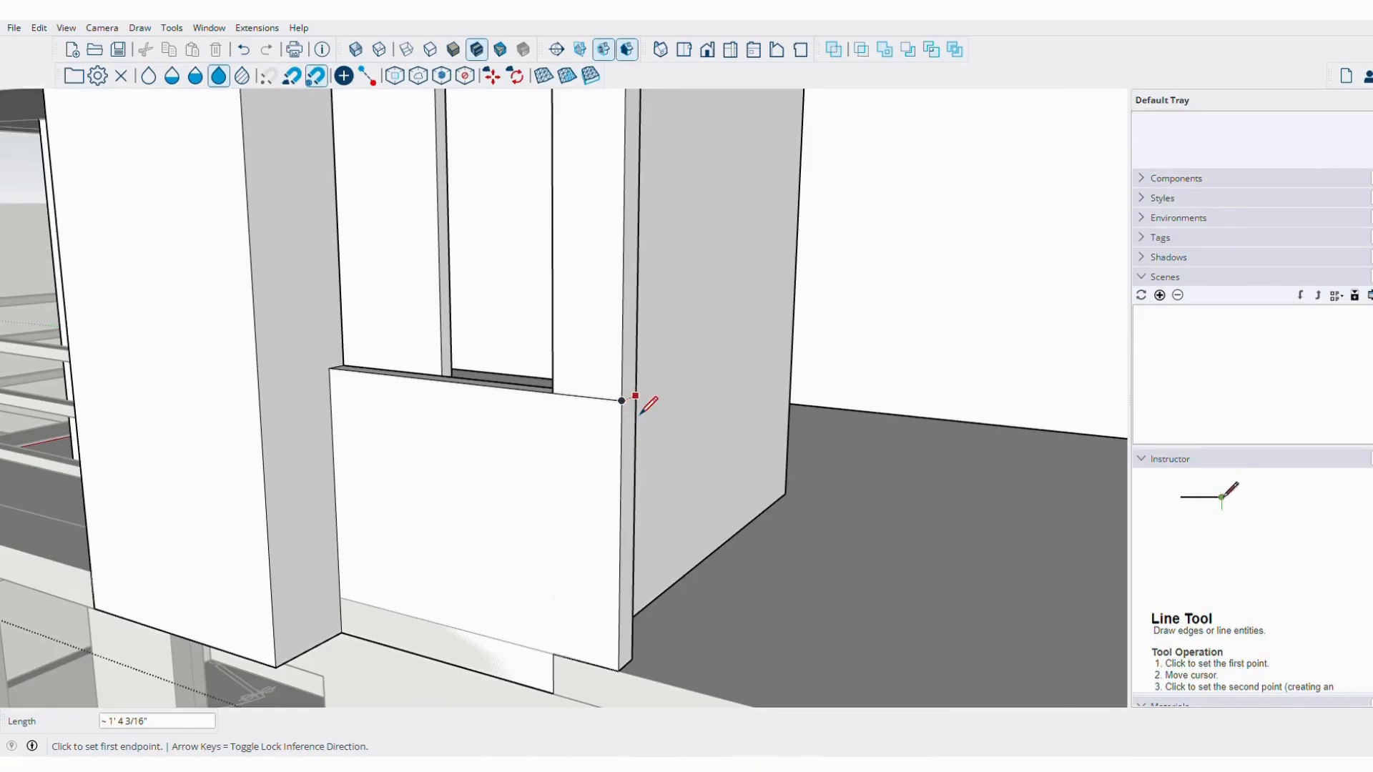
{"action": "left_click", "coordinate": [621, 400]}
{"action": "scroll", "coordinate": [636, 413], "scroll_direction": "up", "scroll_amount": 5}
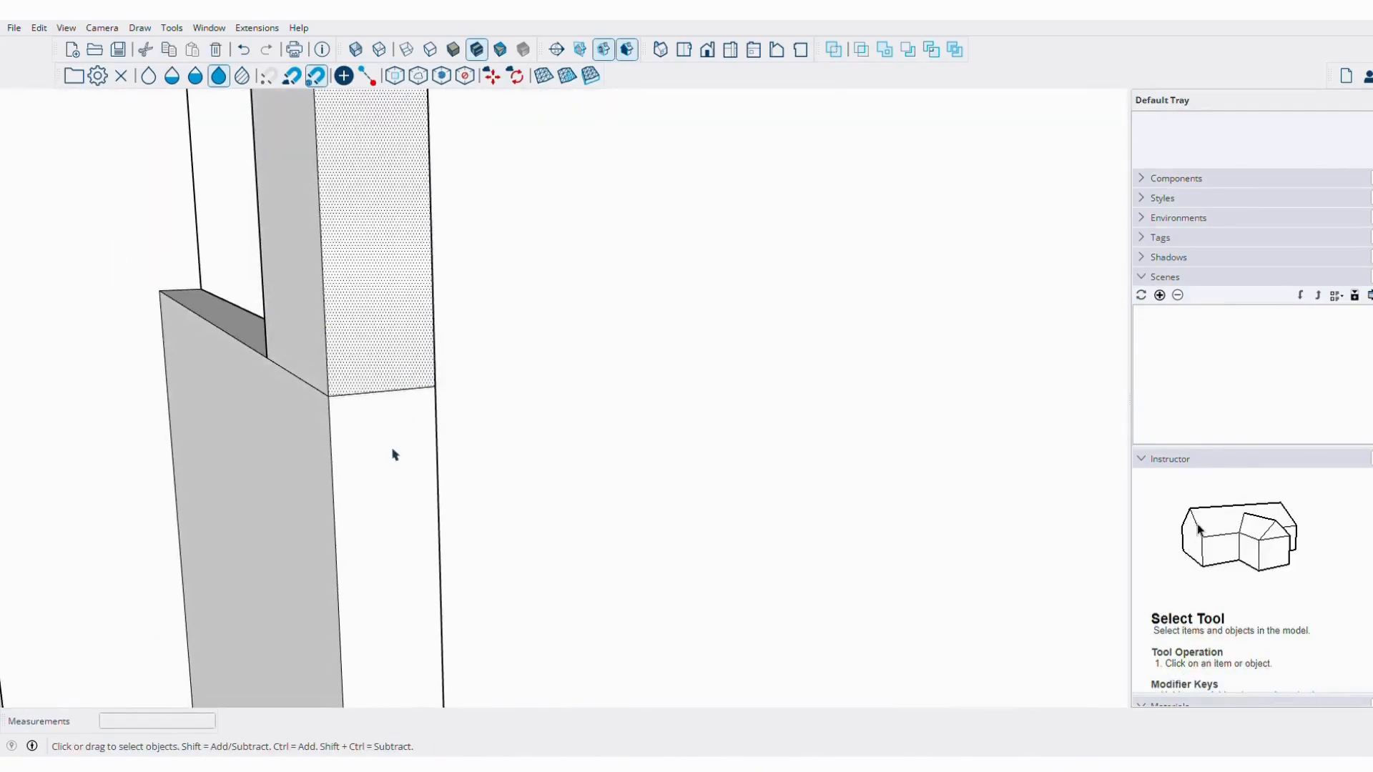
Draw a lintel-height line about 6 1/2" long across the same wall's end face.
{"action": "scroll", "coordinate": [394, 454], "scroll_direction": "down", "scroll_amount": 8}
{"action": "middle_click_drag", "start_coordinate": [781, 337], "coordinate": [604, 429]}
{"action": "key", "text": "l"}
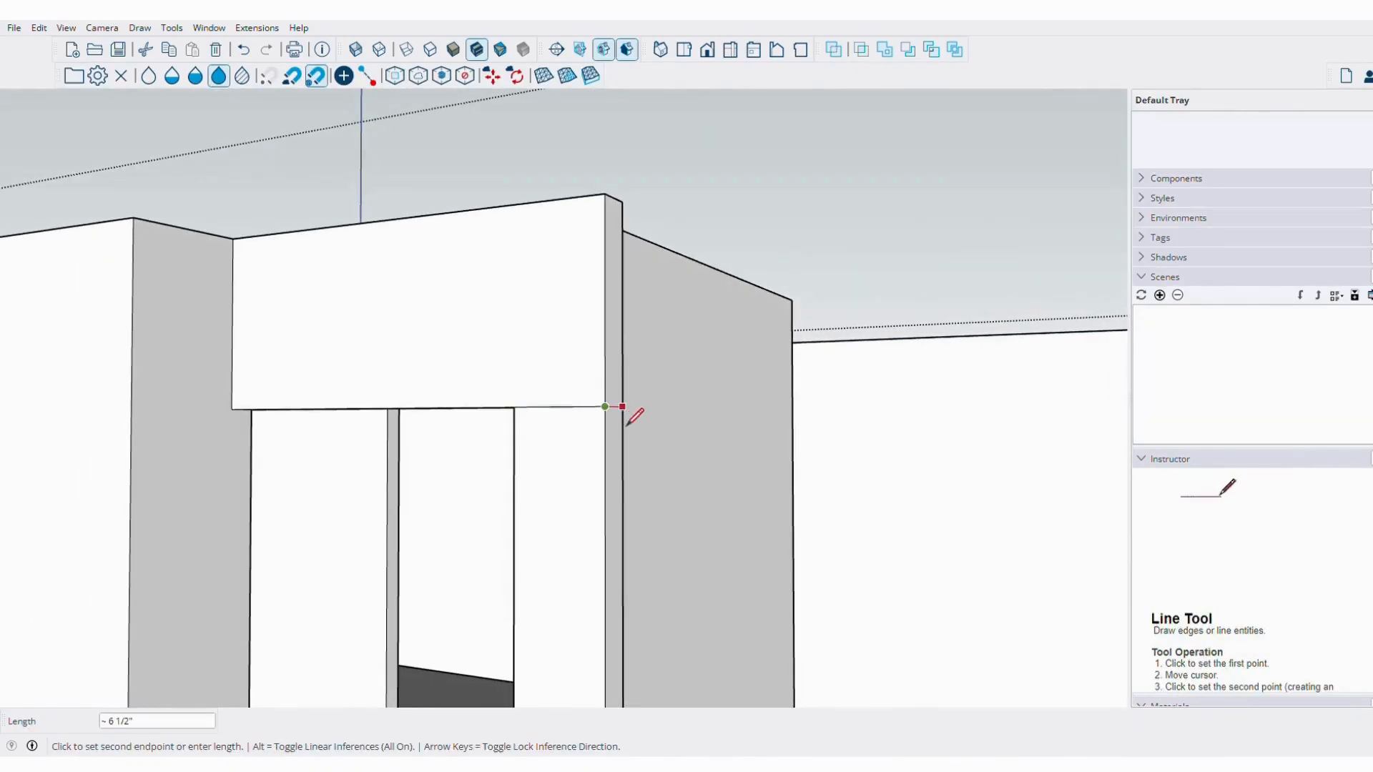
{"action": "middle_click_drag", "start_coordinate": [631, 422], "coordinate": [588, 401]}
Push/Pull the upper and lower parts of the wall end across to the corner wall, framing the wide window opening.
{"action": "left_click", "coordinate": [578, 392]}
{"action": "scroll", "coordinate": [715, 484], "scroll_direction": "down", "scroll_amount": 3}
{"action": "middle_click_drag", "start_coordinate": [713, 465], "coordinate": [560, 341]}
{"action": "scroll", "coordinate": [509, 417], "scroll_direction": "up", "scroll_amount": 5}
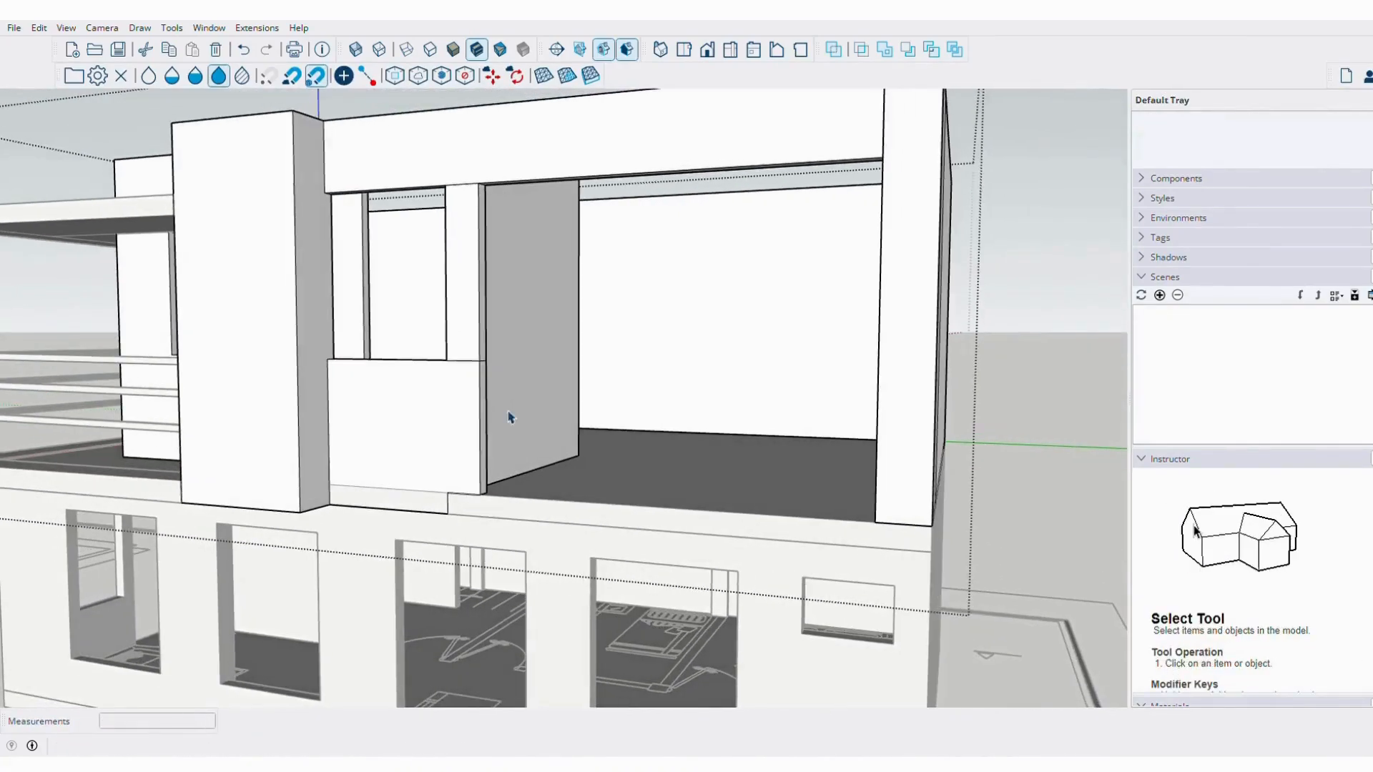
{"action": "left_click", "coordinate": [880, 297]}
Try to erase the vertical edge between the new low wall and the corner wall.
{"action": "mouse_move", "coordinate": [880, 297]}
{"action": "middle_mouse_down"}
{"action": "mouse_move", "coordinate": [1017, 444]}
{"action": "mouse_move", "coordinate": [754, 460]}
{"action": "middle_mouse_up"}
{"action": "scroll", "coordinate": [753, 459], "scroll_direction": "up", "scroll_amount": 2}
{"action": "key", "text": "e"}
{"action": "left_click", "coordinate": [718, 322]}
{"action": "key", "text": "ctrl+z"}
{"action": "scroll", "coordinate": [743, 397], "scroll_direction": "up", "scroll_amount": 2}
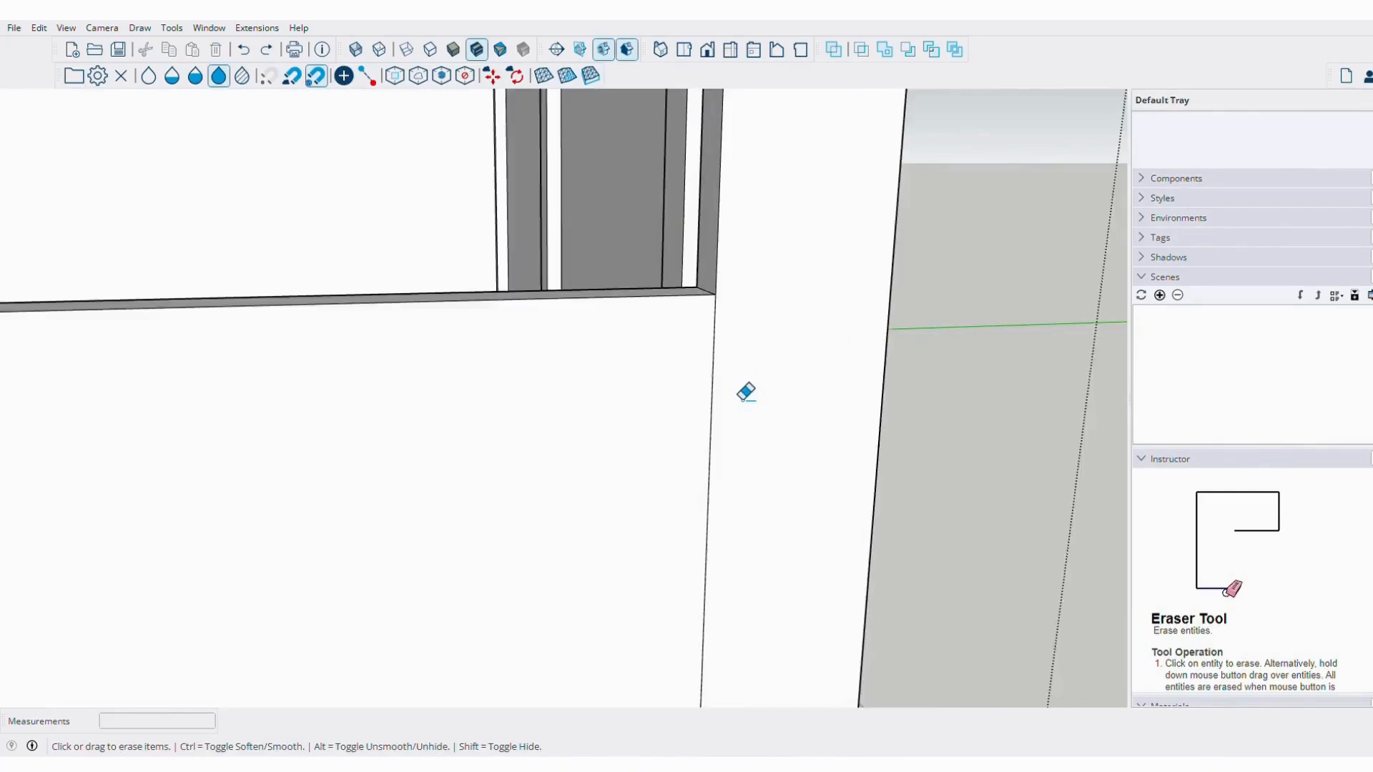
Examine the corner where the low wall meets the corner wall and try erasing their shared edge again.
{"action": "left_click", "coordinate": [621, 379]}
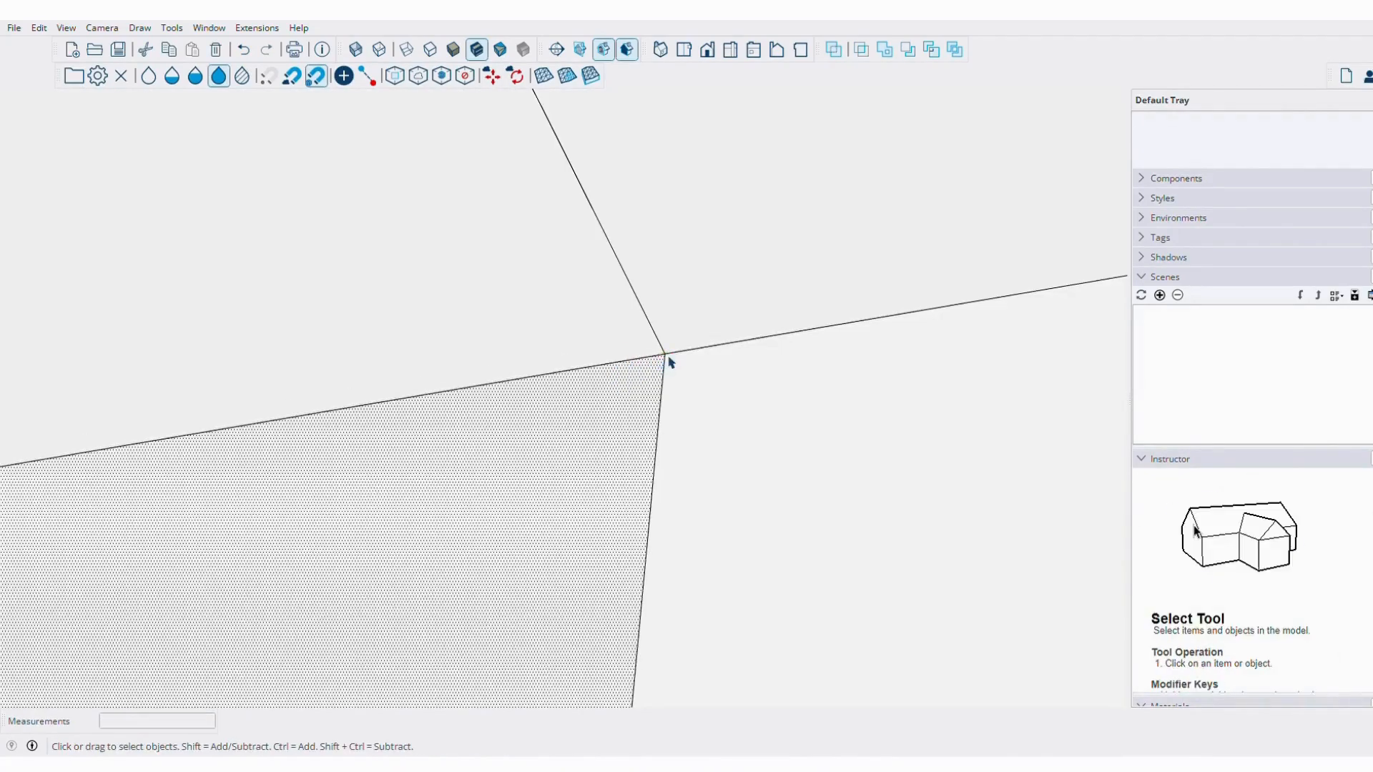
{"action": "left_click", "coordinate": [652, 443]}
{"action": "left_click", "coordinate": [637, 325]}
{"action": "scroll", "coordinate": [699, 577], "scroll_direction": "down", "scroll_amount": 4}
{"action": "mouse_move", "coordinate": [699, 578]}
{"action": "middle_mouse_down"}
{"action": "mouse_move", "coordinate": [662, 518]}
{"action": "mouse_move", "coordinate": [649, 398]}
{"action": "mouse_move", "coordinate": [663, 535]}
{"action": "middle_mouse_up"}
{"action": "scroll", "coordinate": [699, 370], "scroll_direction": "down", "scroll_amount": 2}
{"action": "left_click", "coordinate": [697, 371]}
{"action": "scroll", "coordinate": [695, 365], "scroll_direction": "up", "scroll_amount": 2}
{"action": "key", "text": "ctrl+z"}
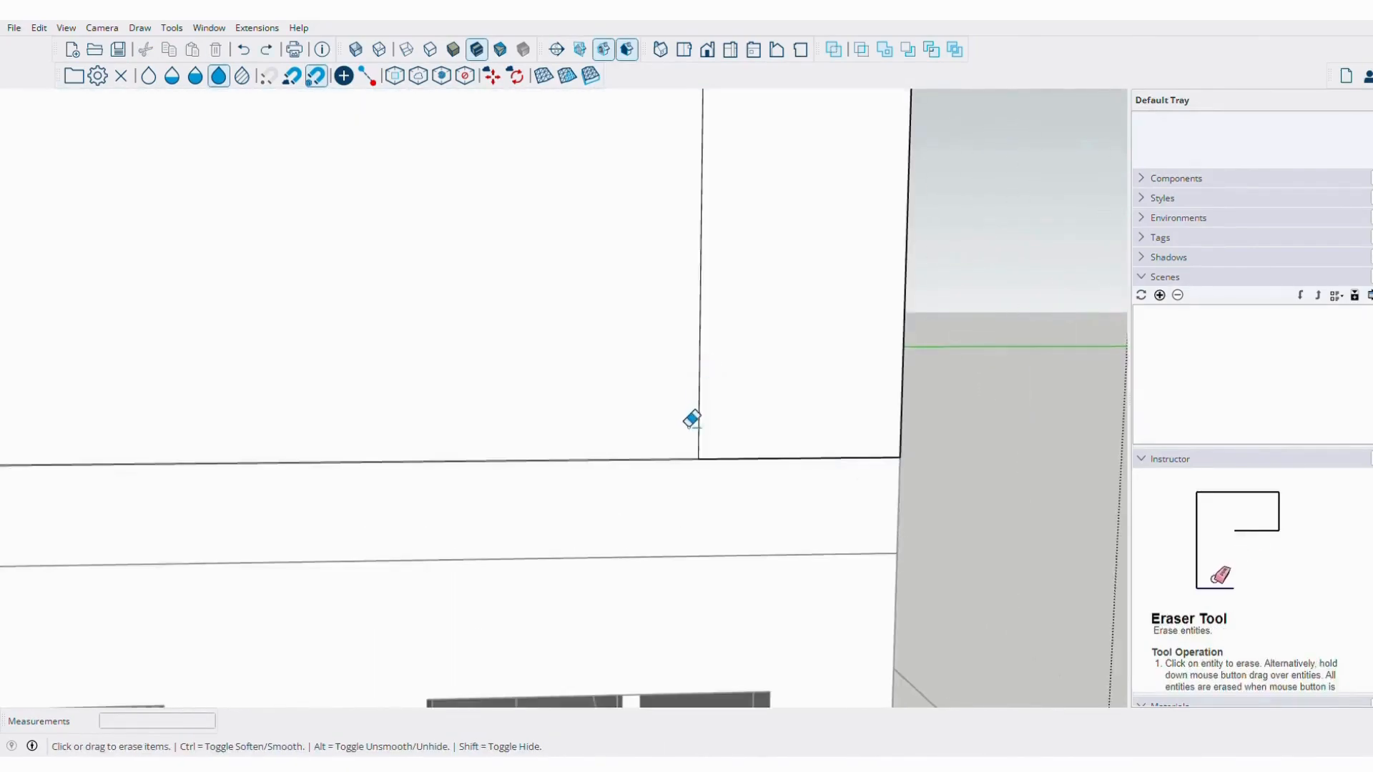
Select the offset wall face at the base of the corner wall and bring it flush with the adjoining low wall.
{"action": "scroll", "coordinate": [689, 422], "scroll_direction": "up", "scroll_amount": 3}
{"action": "middle_click_drag", "start_coordinate": [735, 494], "coordinate": [737, 606], "text": "shift"}
{"action": "mouse_move", "coordinate": [764, 344]}
{"action": "middle_mouse_down"}
{"action": "mouse_move", "coordinate": [705, 479]}
{"action": "mouse_move", "coordinate": [676, 470]}
{"action": "middle_mouse_up"}
{"action": "key", "text": "space"}
{"action": "left_click", "coordinate": [675, 467]}
{"action": "key", "text": "space"}
{"action": "left_click", "coordinate": [735, 442]}
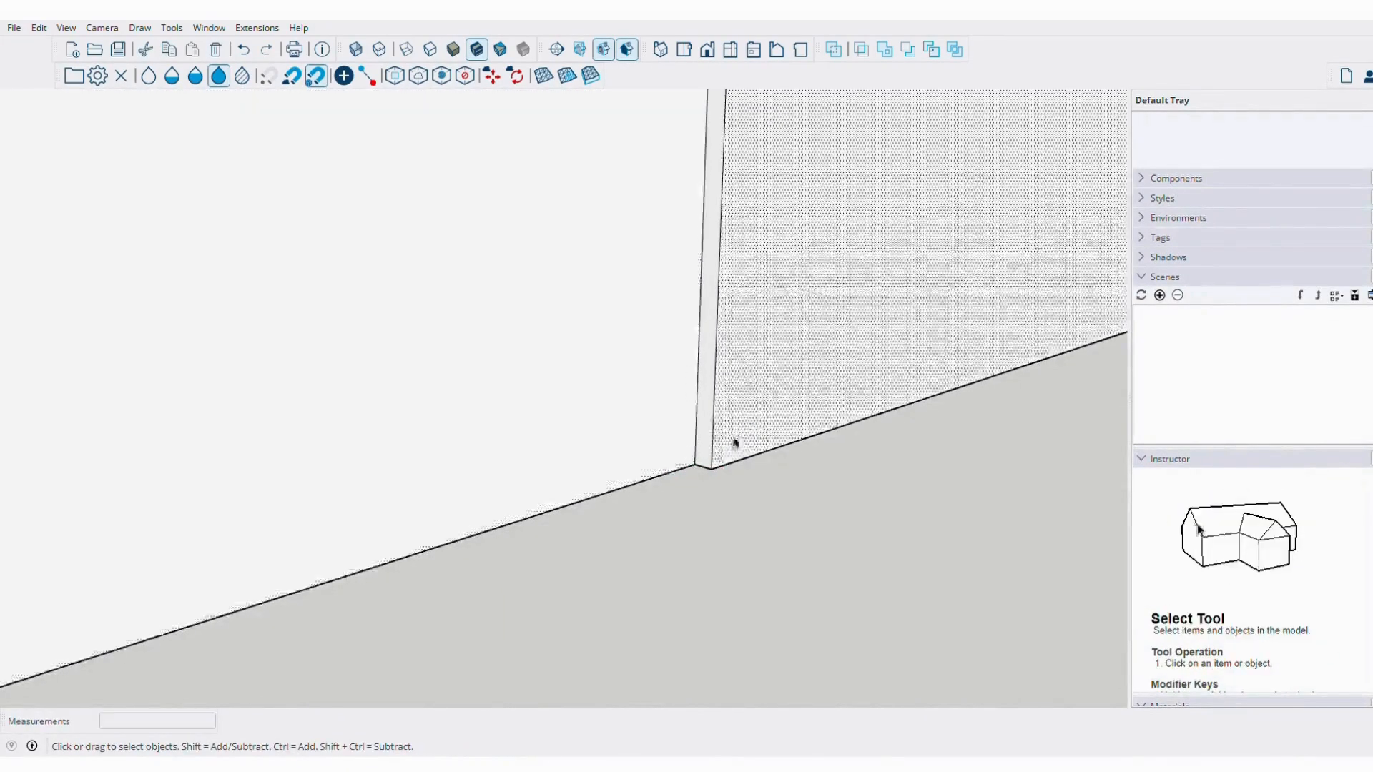
{"action": "left_click", "coordinate": [713, 381]}
Review the completed upper-floor walls and window openings against the plan and elevation drawings.
{"action": "scroll", "coordinate": [710, 330], "scroll_direction": "down", "scroll_amount": 3}
{"action": "middle_click_drag", "start_coordinate": [708, 361], "coordinate": [521, 410]}
{"action": "scroll", "coordinate": [943, 267], "scroll_direction": "down", "scroll_amount": 3}
{"action": "middle_click_drag", "start_coordinate": [643, 264], "coordinate": [715, 344], "text": "shift"}
{"action": "scroll", "coordinate": [413, 397], "scroll_direction": "down", "scroll_amount": 5}
{"action": "scroll", "coordinate": [607, 393], "scroll_direction": "up", "scroll_amount": 3}
{"action": "middle_click_drag", "start_coordinate": [608, 393], "coordinate": [260, 503]}
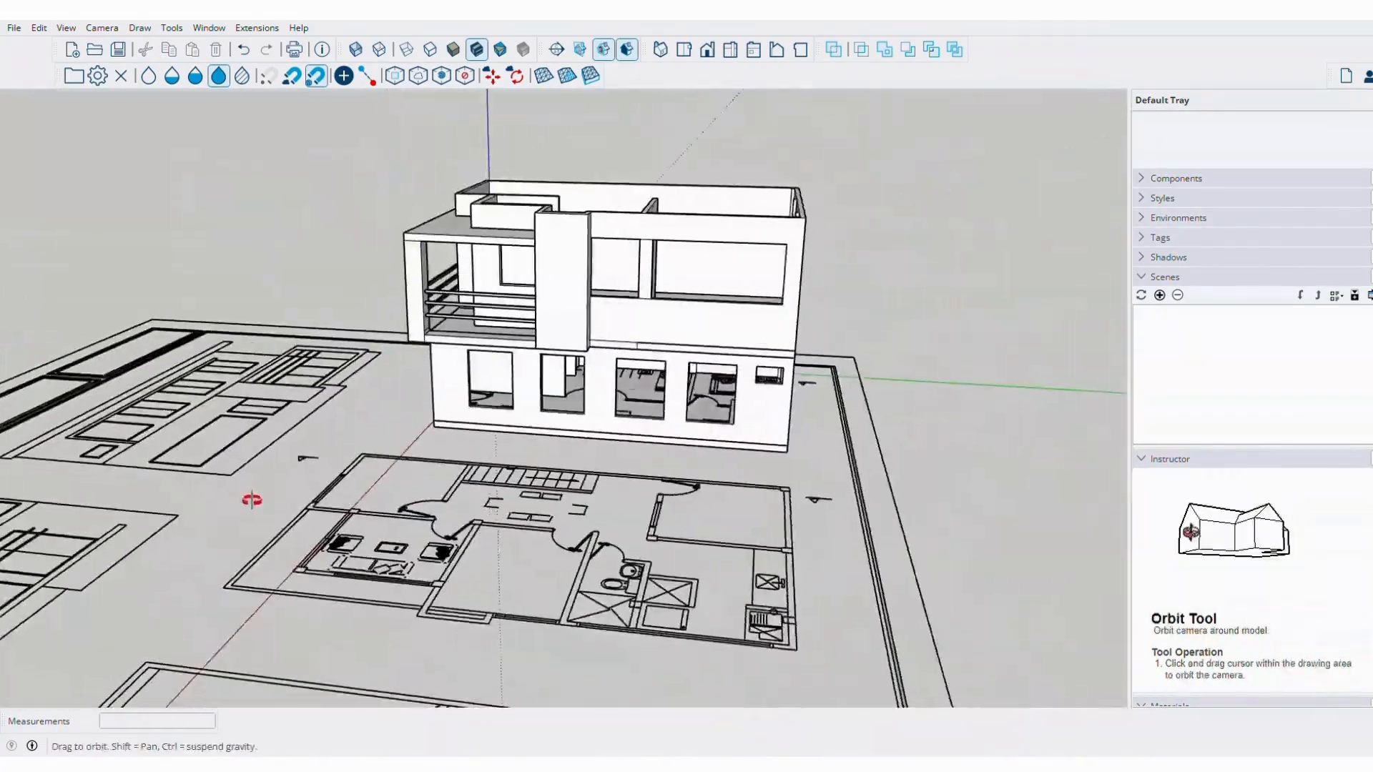
{"action": "scroll", "coordinate": [593, 311], "scroll_direction": "up", "scroll_amount": 3}
{"action": "middle_click_drag", "start_coordinate": [593, 311], "coordinate": [712, 366]}
{"action": "scroll", "coordinate": [468, 268], "scroll_direction": "down", "scroll_amount": 4}
{"action": "scroll", "coordinate": [711, 366], "scroll_direction": "up", "scroll_amount": 3}
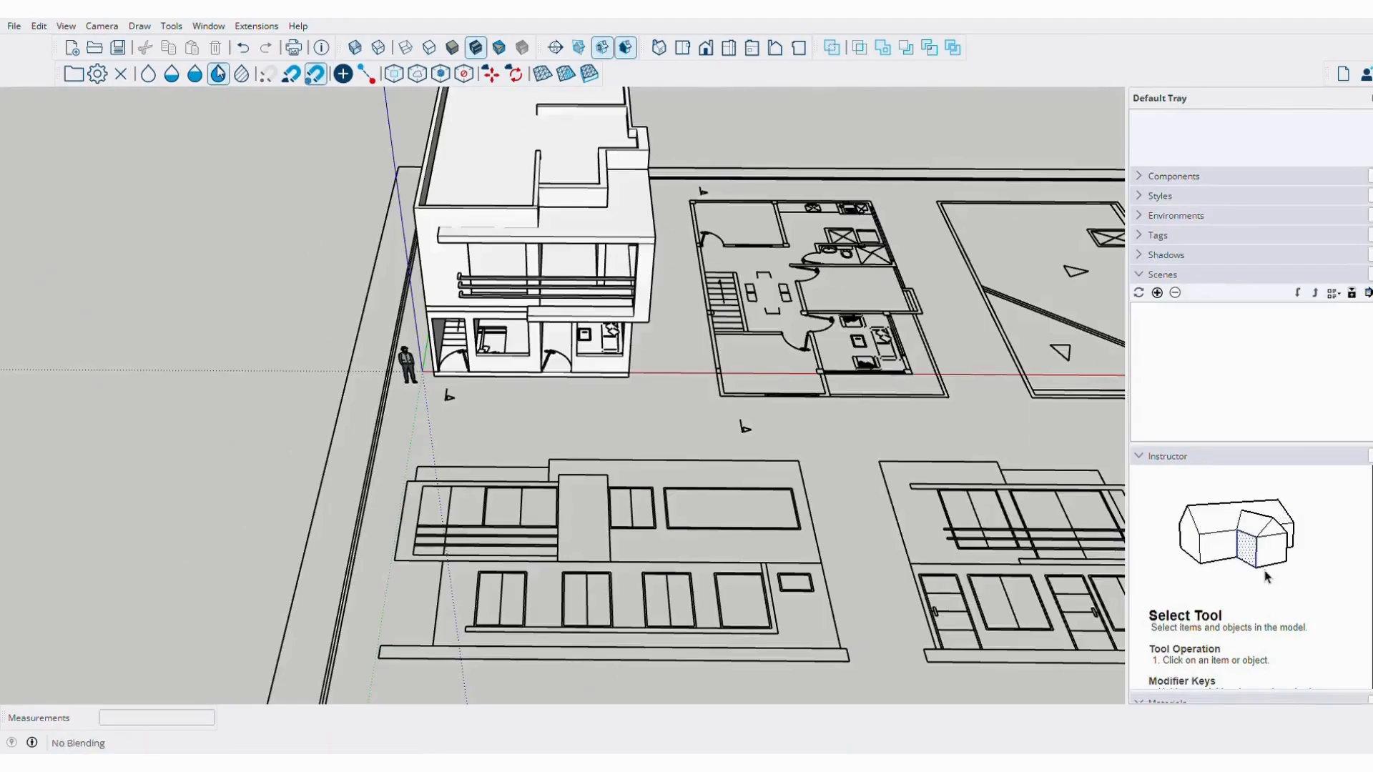
Place a two-panel sliding window component at the lower corner of the upper floor's front opening behind the balcony rails.
{"action": "middle_click_drag", "start_coordinate": [497, 318], "coordinate": [652, 481]}
{"action": "scroll", "coordinate": [424, 478], "scroll_direction": "up", "scroll_amount": 5}
{"action": "middle_click_drag", "start_coordinate": [424, 478], "coordinate": [374, 466]}
{"action": "scroll", "coordinate": [374, 465], "scroll_direction": "up", "scroll_amount": 5}
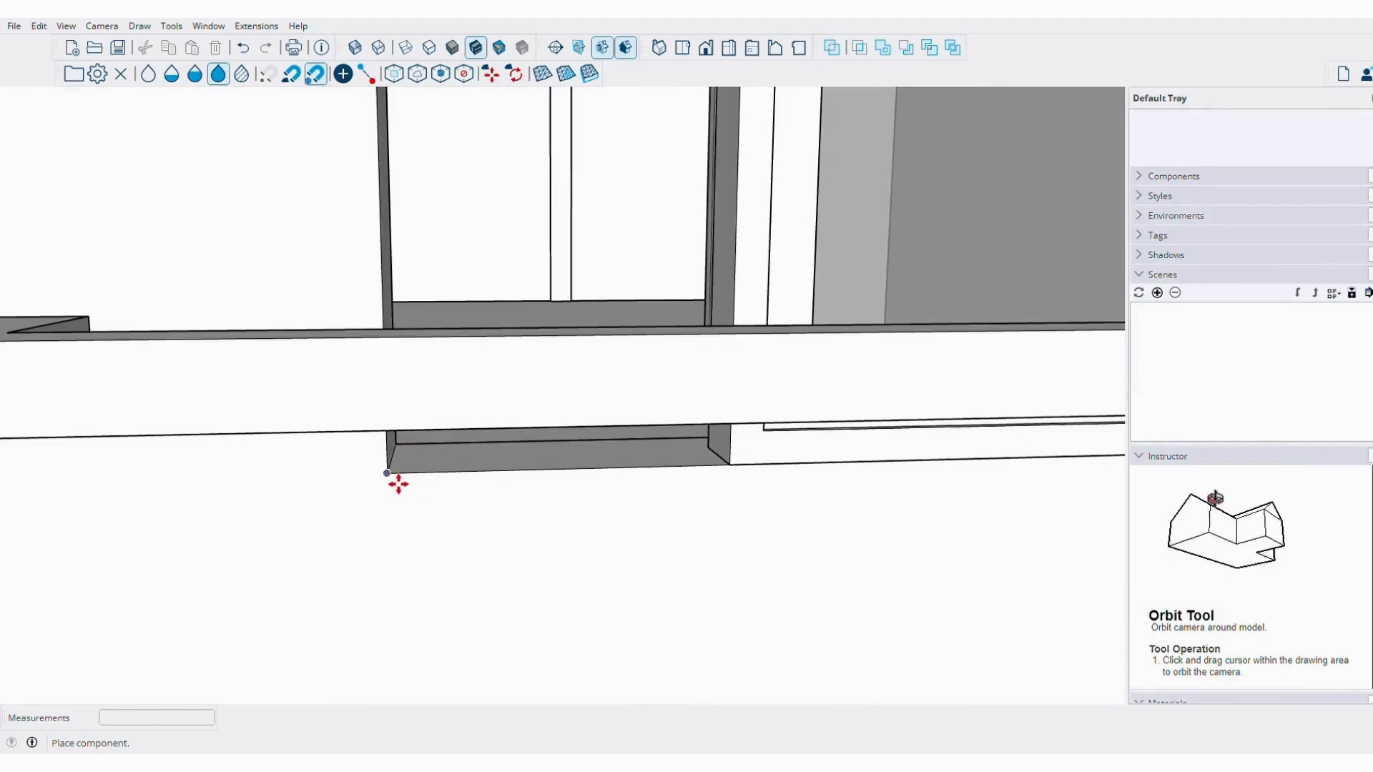
Rotate the placed sliding window 180 degrees to face it the right way in the front wall.
{"action": "scroll", "coordinate": [804, 274], "scroll_direction": "down", "scroll_amount": 5}
{"action": "middle_click_drag", "start_coordinate": [1091, 266], "coordinate": [526, 322], "text": "shift"}
{"action": "scroll", "coordinate": [527, 321], "scroll_direction": "up", "scroll_amount": 2}
{"action": "middle_click_drag", "start_coordinate": [215, 279], "coordinate": [629, 379]}
{"action": "type", "text": "180"}
{"action": "key", "text": "Return"}
{"action": "scroll", "coordinate": [381, 334], "scroll_direction": "down", "scroll_amount": 2}
{"action": "mouse_move", "coordinate": [379, 358]}
{"action": "middle_mouse_down"}
{"action": "mouse_move", "coordinate": [631, 413]}
{"action": "mouse_move", "coordinate": [894, 423]}
{"action": "middle_mouse_up"}
{"action": "key", "text": "shift+space"}
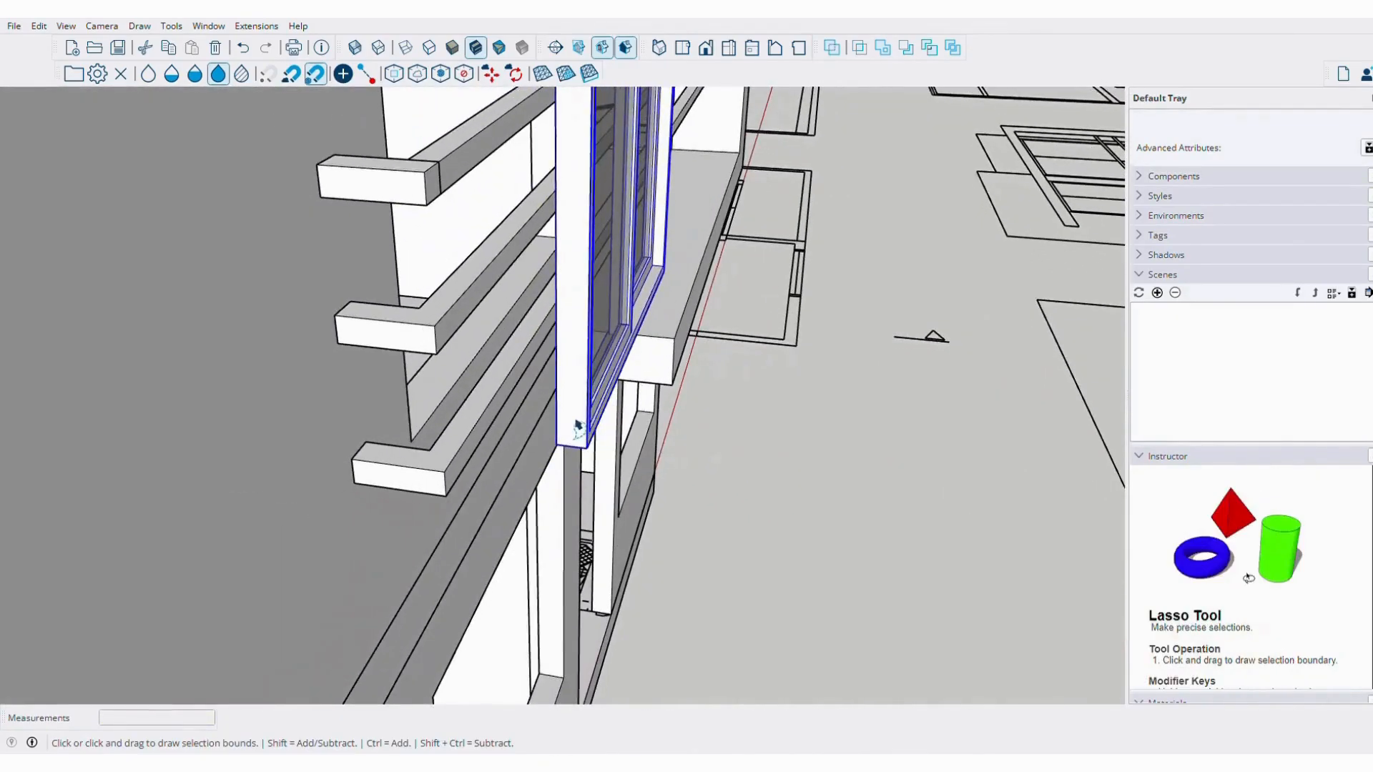
Move the rotated window by its lower corner onto the matching corner of the upper front opening.
{"action": "scroll", "coordinate": [399, 444], "scroll_direction": "up", "scroll_amount": 3}
{"action": "middle_click_drag", "start_coordinate": [399, 444], "coordinate": [136, 418]}
{"action": "scroll", "coordinate": [336, 312], "scroll_direction": "up", "scroll_amount": 4}
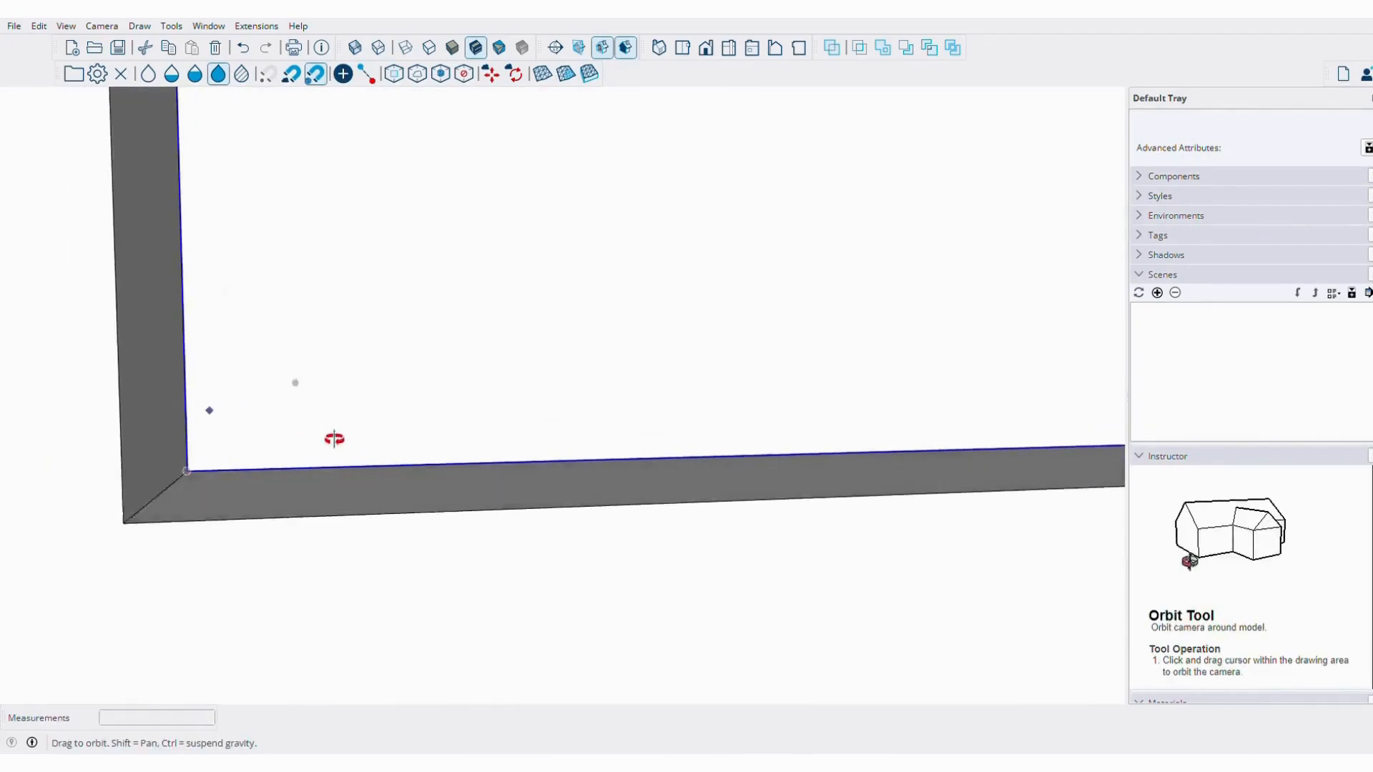
{"action": "scroll", "coordinate": [193, 661], "scroll_direction": "down", "scroll_amount": 3}
{"action": "middle_click_drag", "start_coordinate": [888, 414], "coordinate": [677, 460]}
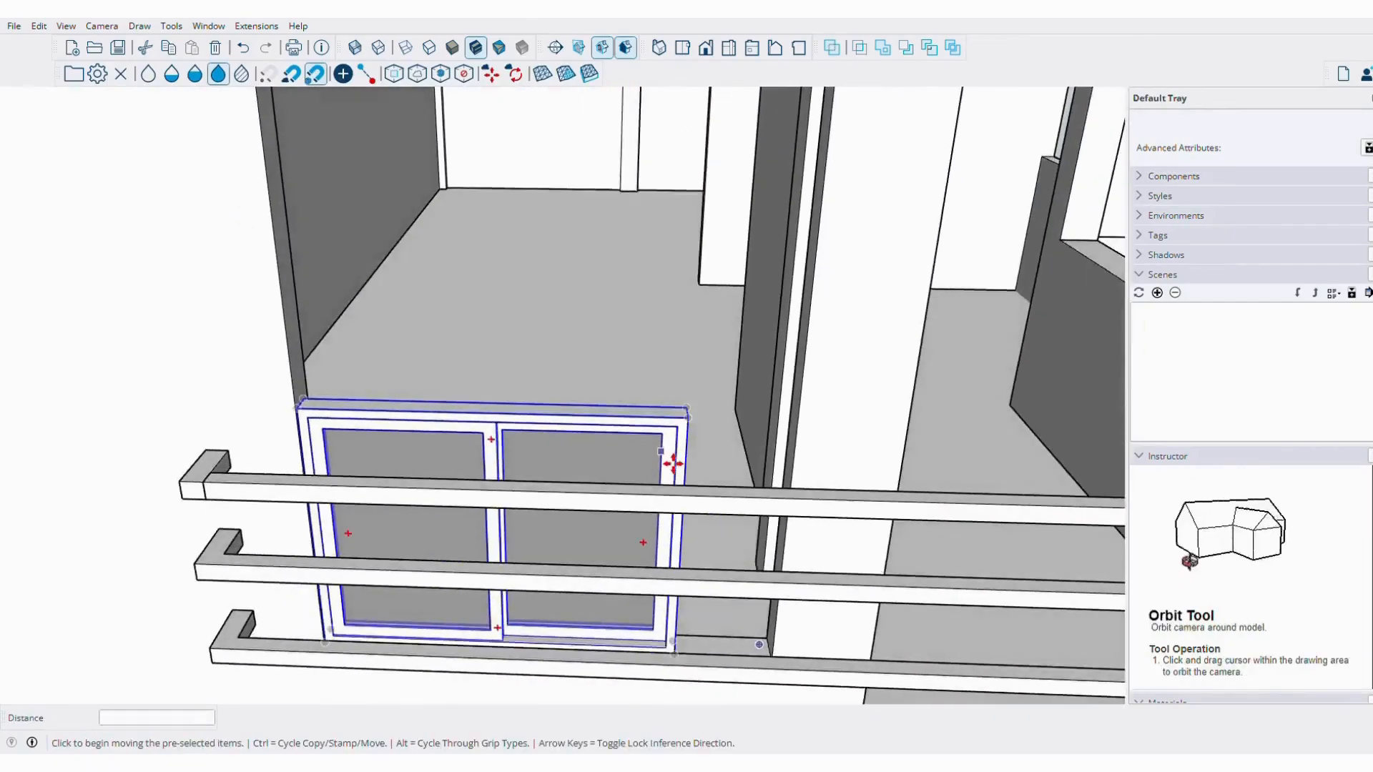
Scale the sliding window from its upper corner to fill the upper front opening.
{"action": "key", "text": "s"}
{"action": "middle_click_drag", "start_coordinate": [791, 225], "coordinate": [750, 223]}
{"action": "scroll", "coordinate": [751, 224], "scroll_direction": "up", "scroll_amount": 5}
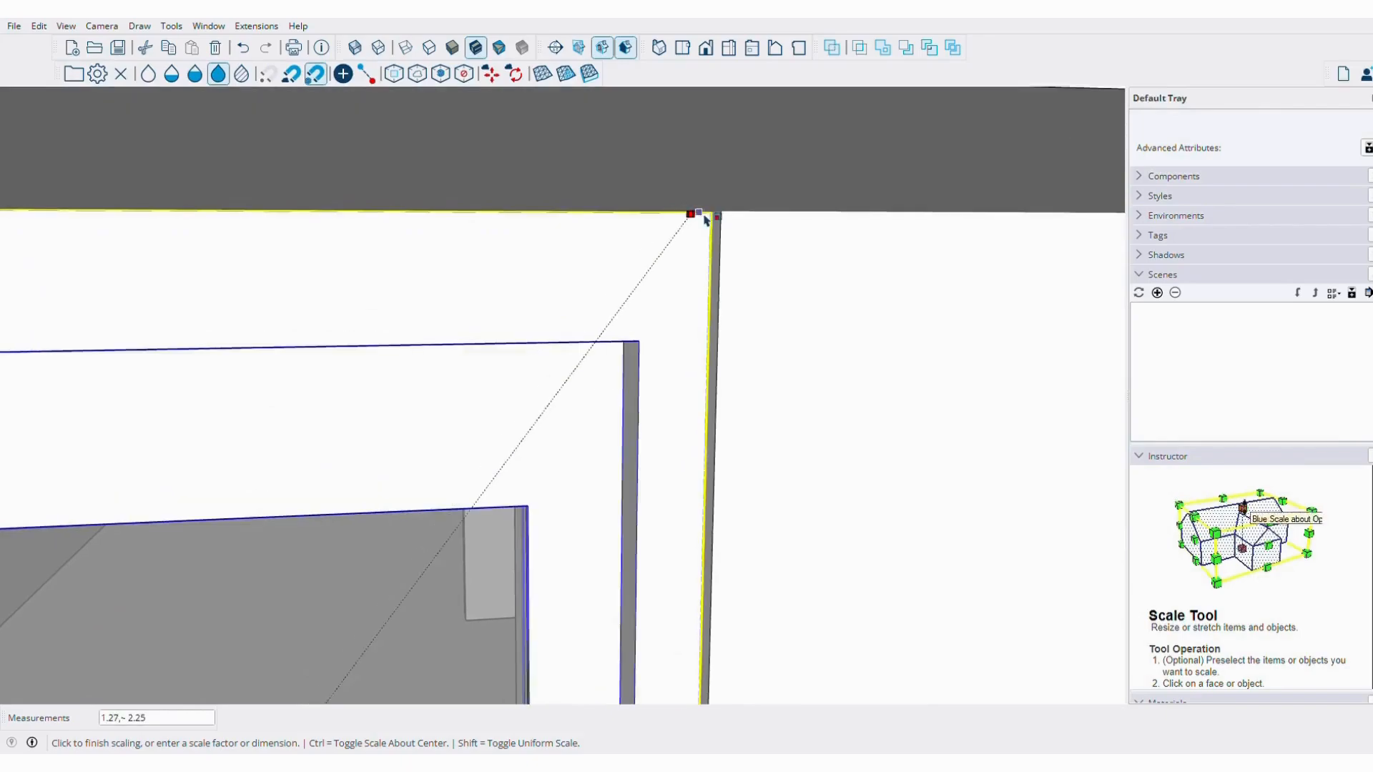
{"action": "key", "text": "space"}
{"action": "middle_click_drag", "start_coordinate": [739, 199], "coordinate": [515, 408]}
{"action": "scroll", "coordinate": [514, 408], "scroll_direction": "down", "scroll_amount": 5}
{"action": "middle_click_drag", "start_coordinate": [650, 315], "coordinate": [471, 456]}
{"action": "scroll", "coordinate": [530, 316], "scroll_direction": "down", "scroll_amount": 3}
{"action": "scroll", "coordinate": [494, 400], "scroll_direction": "up", "scroll_amount": 5}
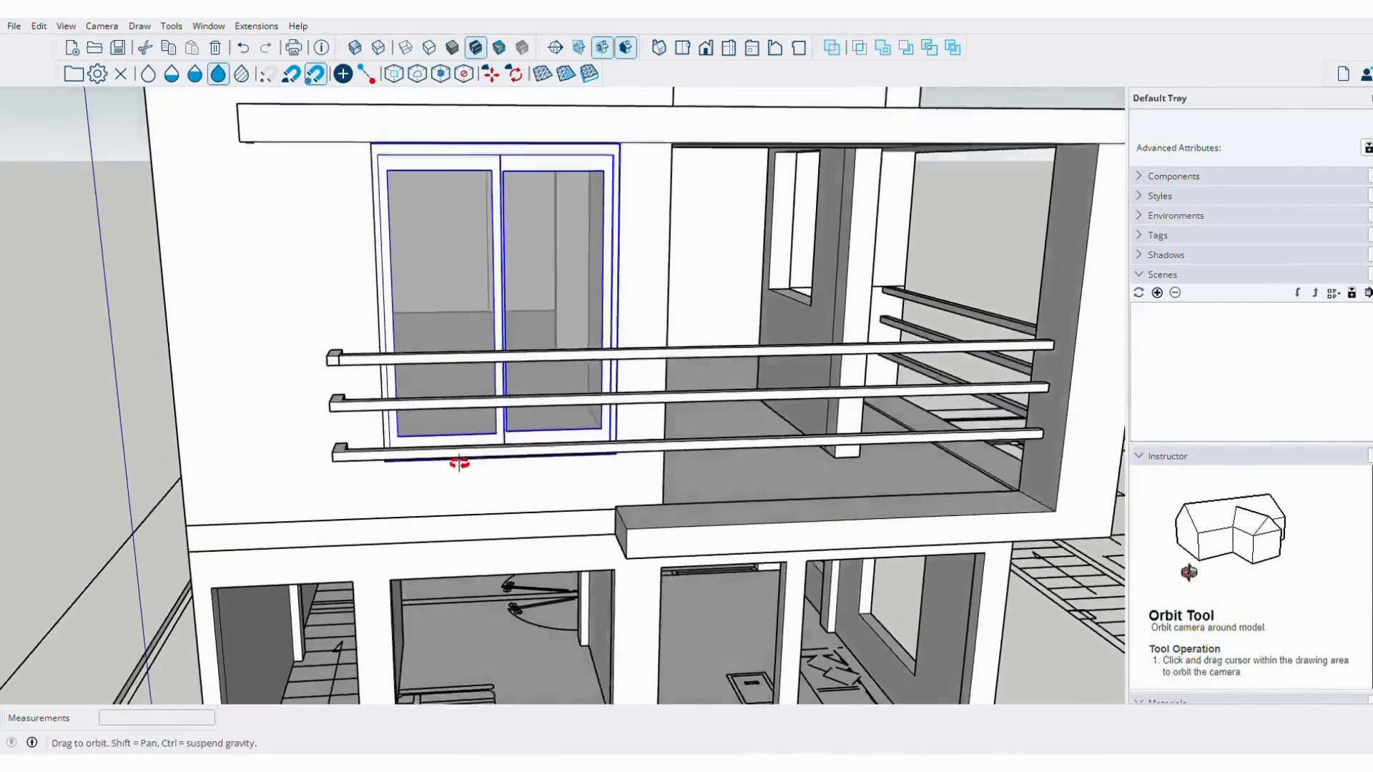
Copy the fitted sliding window about 9' 5" across to the base corner of the recessed balcony opening.
{"action": "scroll", "coordinate": [521, 361], "scroll_direction": "up", "scroll_amount": 8}
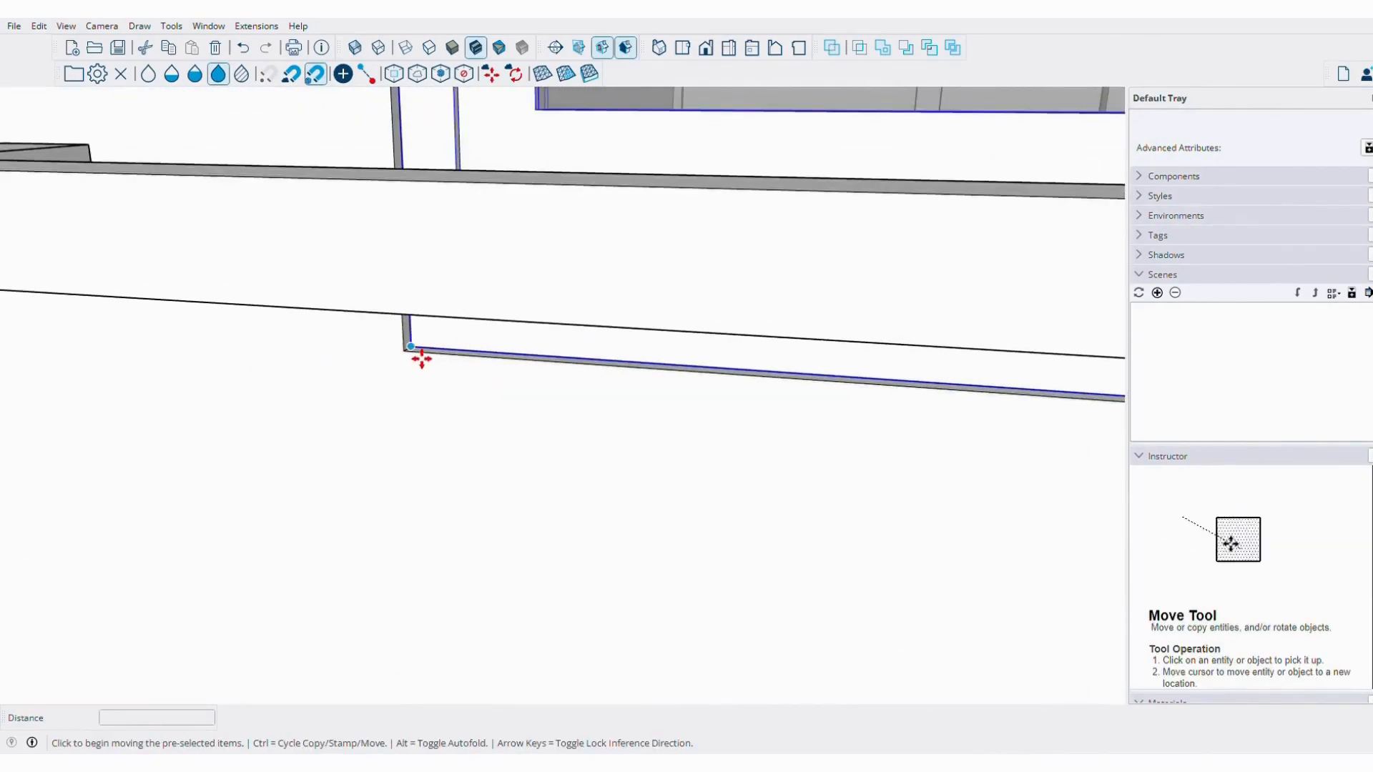
{"action": "scroll", "coordinate": [421, 359], "scroll_direction": "down", "scroll_amount": 10}
{"action": "middle_click_drag", "start_coordinate": [754, 549], "coordinate": [654, 425]}
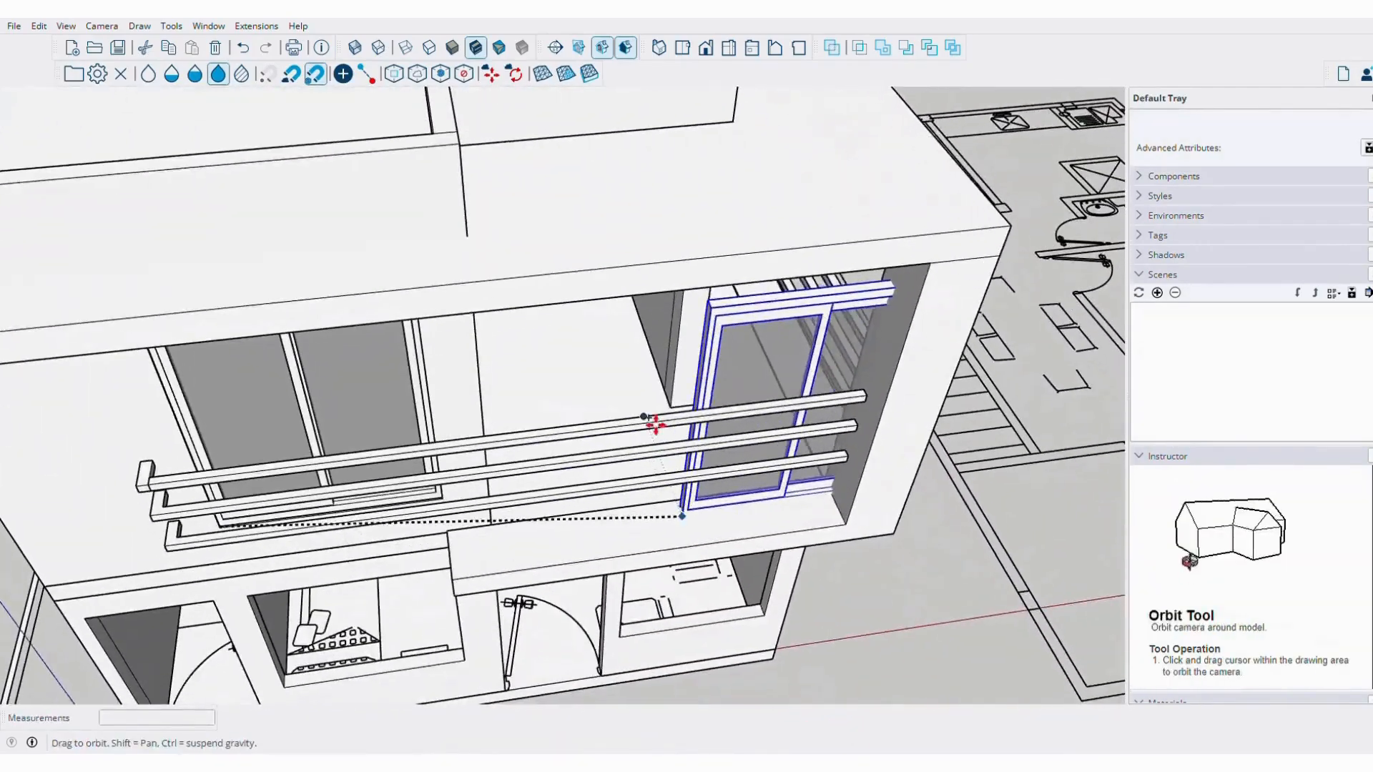
{"action": "scroll", "coordinate": [654, 425], "scroll_direction": "up", "scroll_amount": 6}
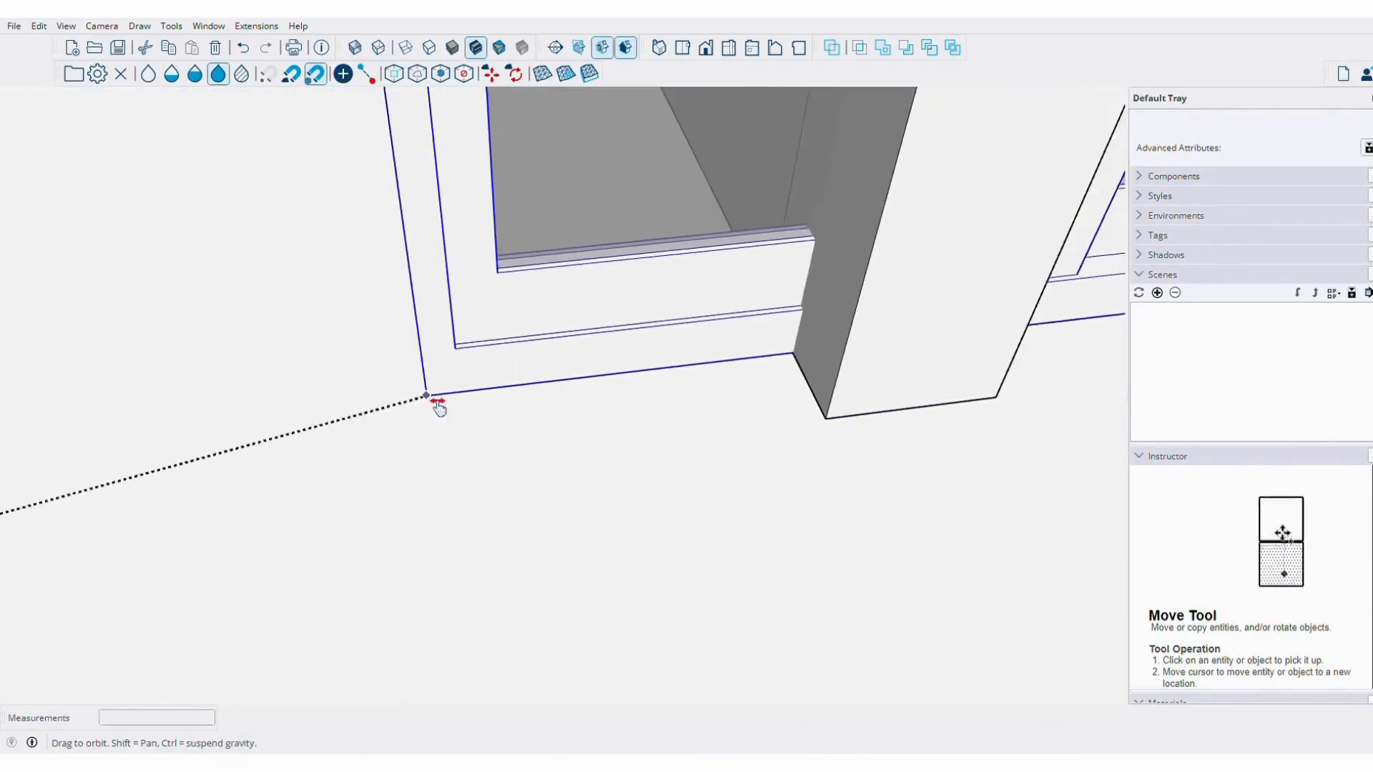
{"action": "scroll", "coordinate": [438, 406], "scroll_direction": "down", "scroll_amount": 4}
{"action": "scroll", "coordinate": [606, 438], "scroll_direction": "up", "scroll_amount": 2}
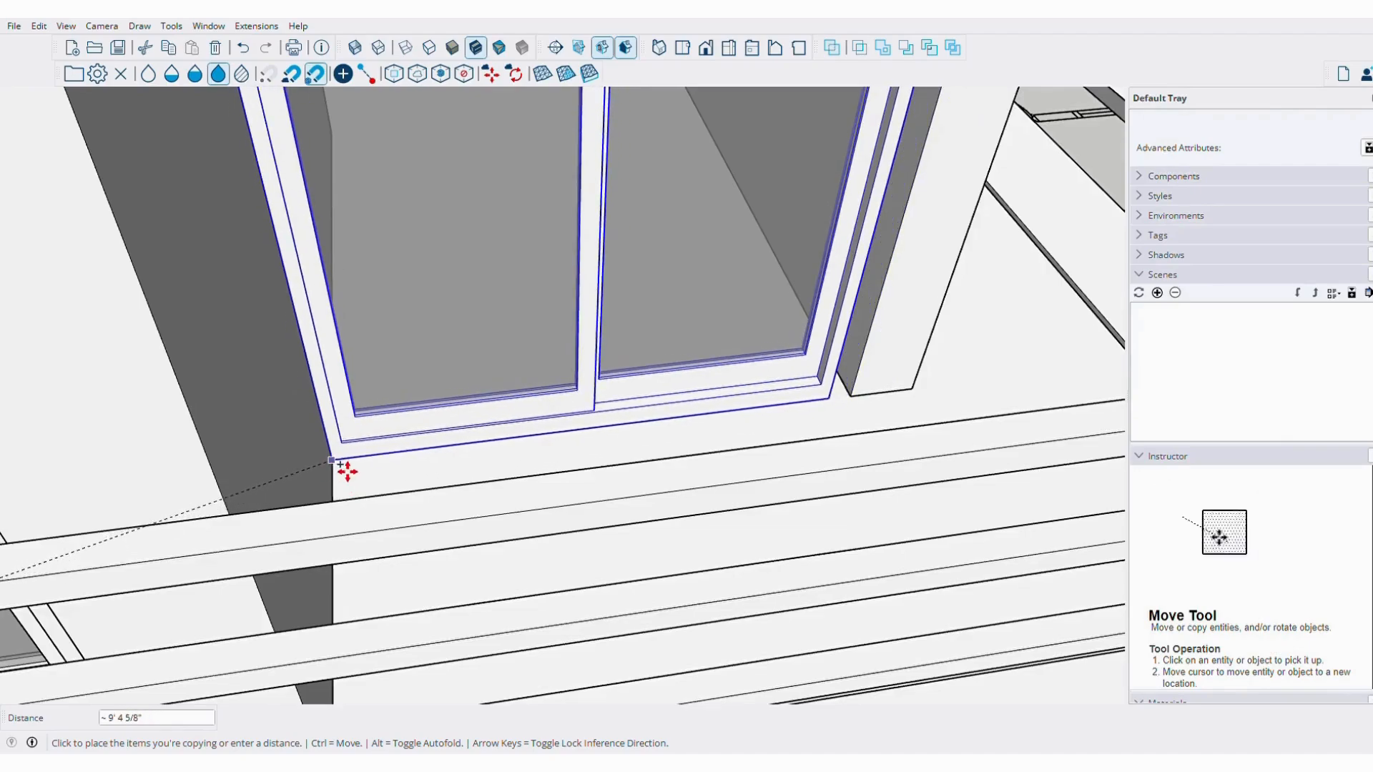
{"action": "left_click", "coordinate": [346, 470]}
Move the copied window by its other lower corner against the pillar beside the balcony opening.
{"action": "scroll", "coordinate": [659, 481], "scroll_direction": "up", "scroll_amount": 3}
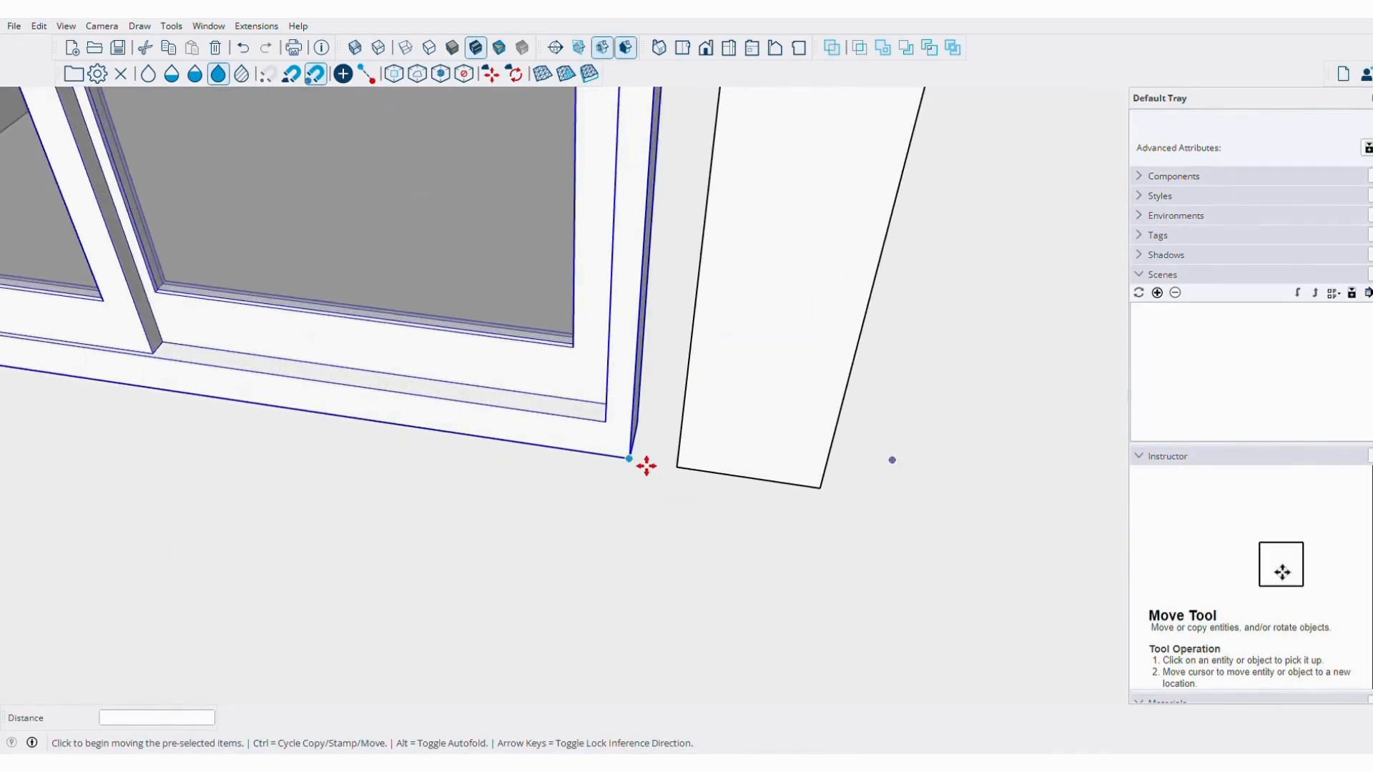
{"action": "left_click", "coordinate": [646, 466]}
{"action": "scroll", "coordinate": [683, 471], "scroll_direction": "up", "scroll_amount": 2}
{"action": "middle_click_drag", "start_coordinate": [687, 472], "coordinate": [719, 444]}
{"action": "scroll", "coordinate": [444, 453], "scroll_direction": "down", "scroll_amount": 3}
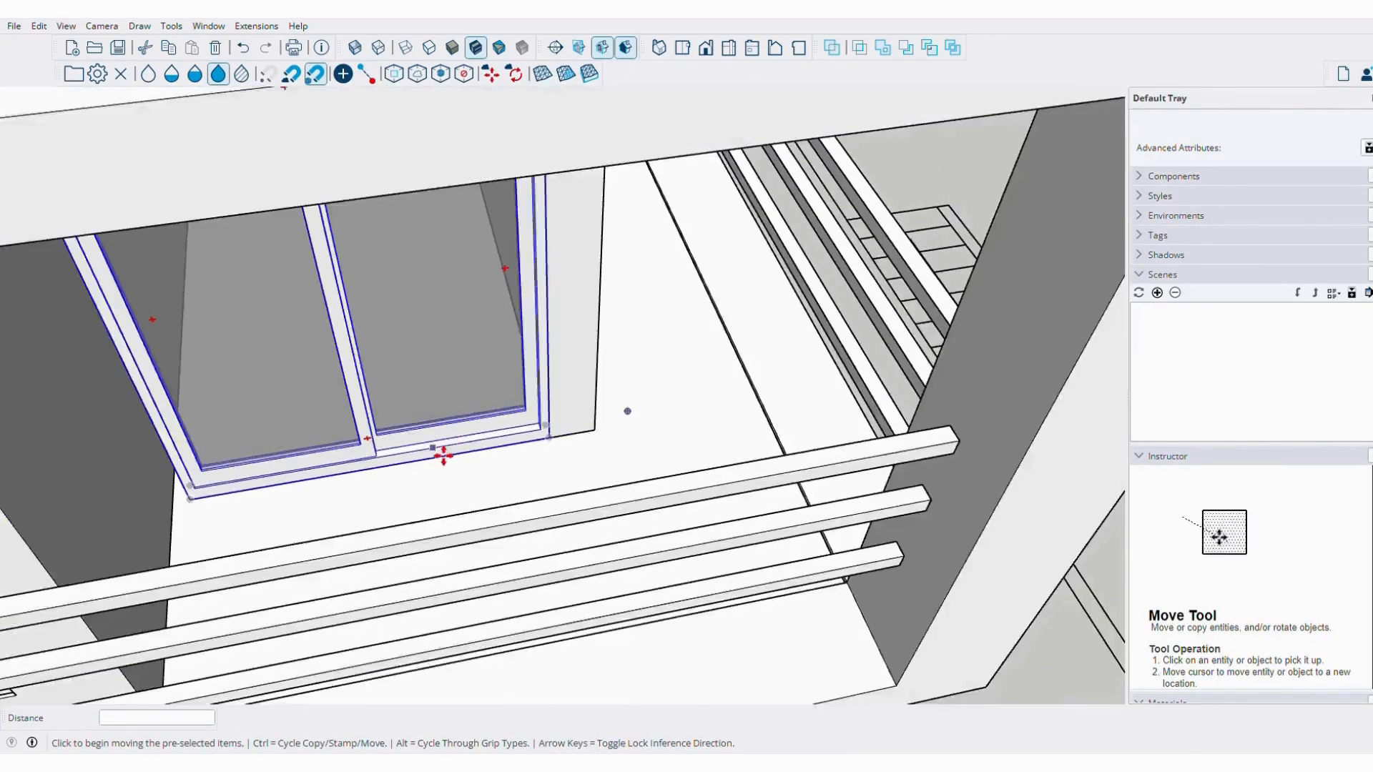
Scale the copied window by about 1.05 and 1.19 to reach the upper corner of the balcony opening.
{"action": "scroll", "coordinate": [598, 499], "scroll_direction": "up", "scroll_amount": 2}
{"action": "middle_click_drag", "start_coordinate": [597, 499], "coordinate": [608, 350]}
{"action": "key", "text": "s"}
{"action": "scroll", "coordinate": [367, 315], "scroll_direction": "up", "scroll_amount": 3}
{"action": "middle_click_drag", "start_coordinate": [368, 315], "coordinate": [269, 297]}
{"action": "left_click", "coordinate": [269, 298]}
{"action": "middle_click_drag", "start_coordinate": [233, 255], "coordinate": [331, 291]}
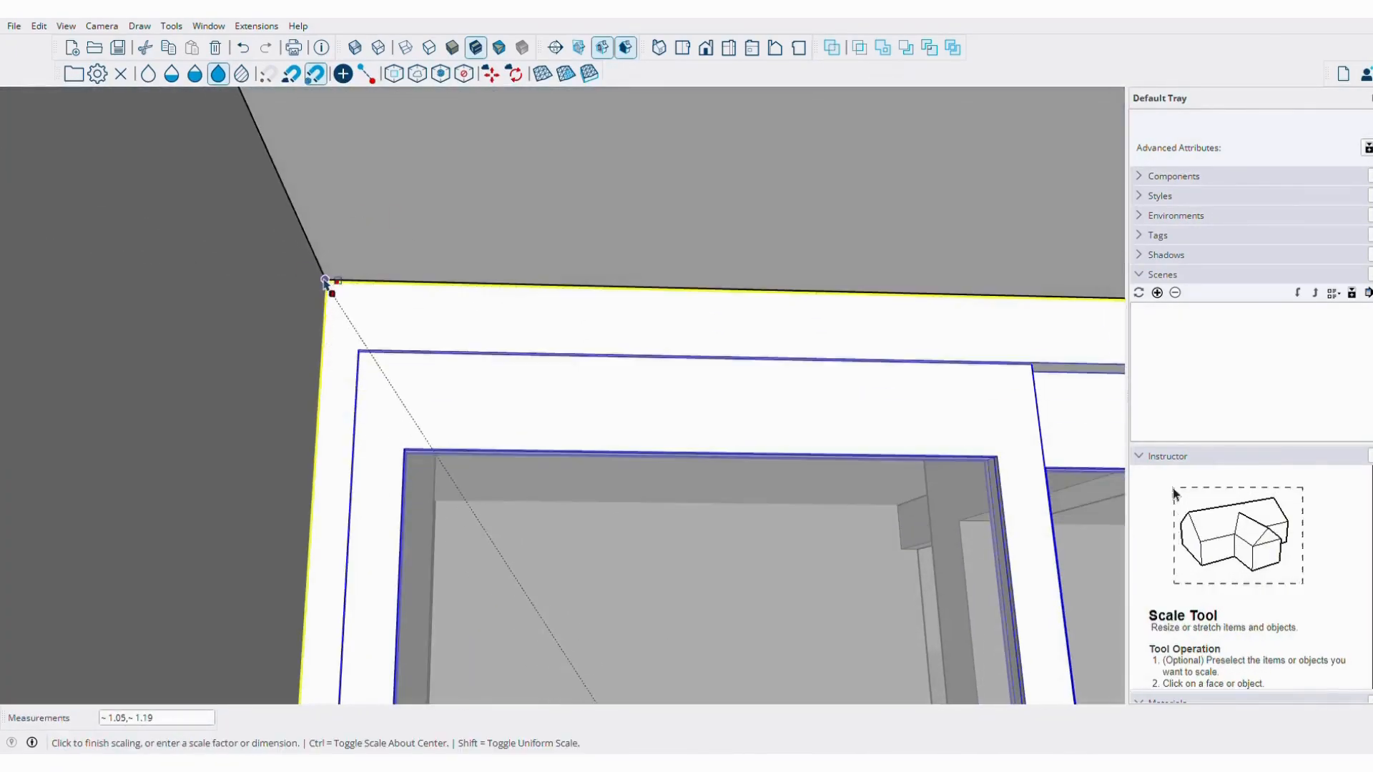
{"action": "scroll", "coordinate": [331, 291], "scroll_direction": "down", "scroll_amount": 5}
{"action": "middle_click_drag", "start_coordinate": [868, 481], "coordinate": [779, 465]}
{"action": "scroll", "coordinate": [543, 487], "scroll_direction": "down", "scroll_amount": 3}
{"action": "scroll", "coordinate": [582, 429], "scroll_direction": "up", "scroll_amount": 2}
{"action": "scroll", "coordinate": [779, 465], "scroll_direction": "up", "scroll_amount": 2}
{"action": "scroll", "coordinate": [714, 430], "scroll_direction": "up", "scroll_amount": 3}
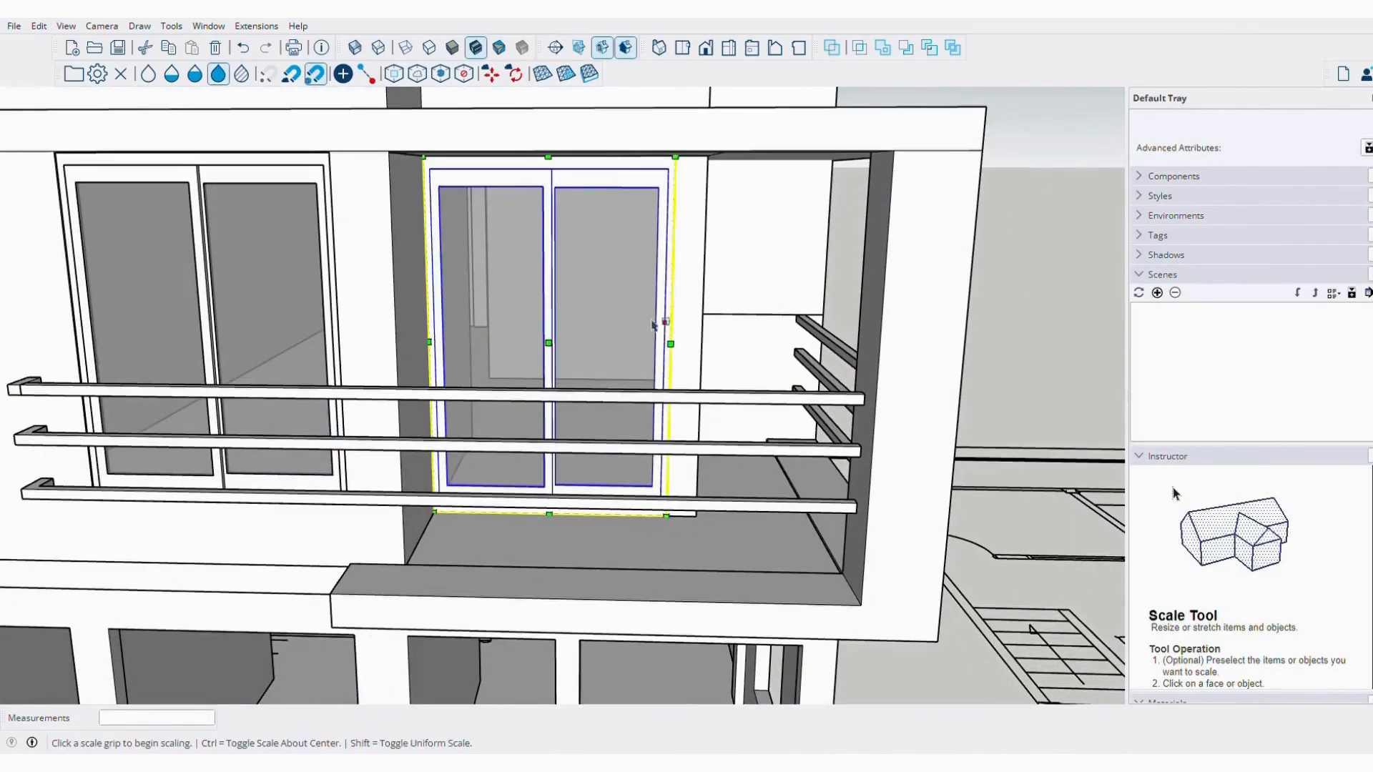
{"action": "key", "text": "space"}
Copy the balcony window to one side and rotate the copy to line up with the balcony's side wall.
{"action": "middle_click_drag", "start_coordinate": [684, 405], "coordinate": [567, 347]}
{"action": "scroll", "coordinate": [340, 405], "scroll_direction": "up", "scroll_amount": 3}
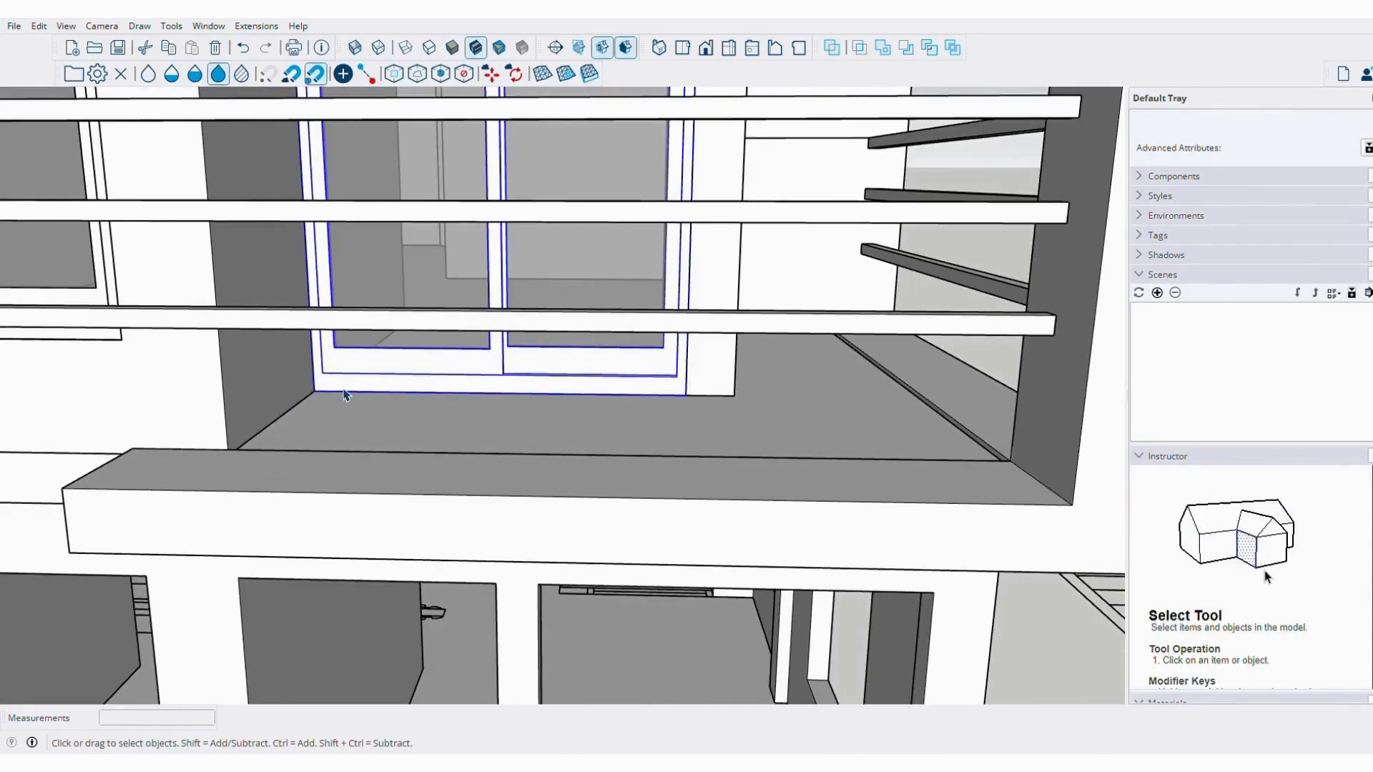
{"action": "left_click", "coordinate": [314, 390]}
{"action": "left_click", "coordinate": [772, 435]}
{"action": "scroll", "coordinate": [52, 343], "scroll_direction": "up", "scroll_amount": 2}
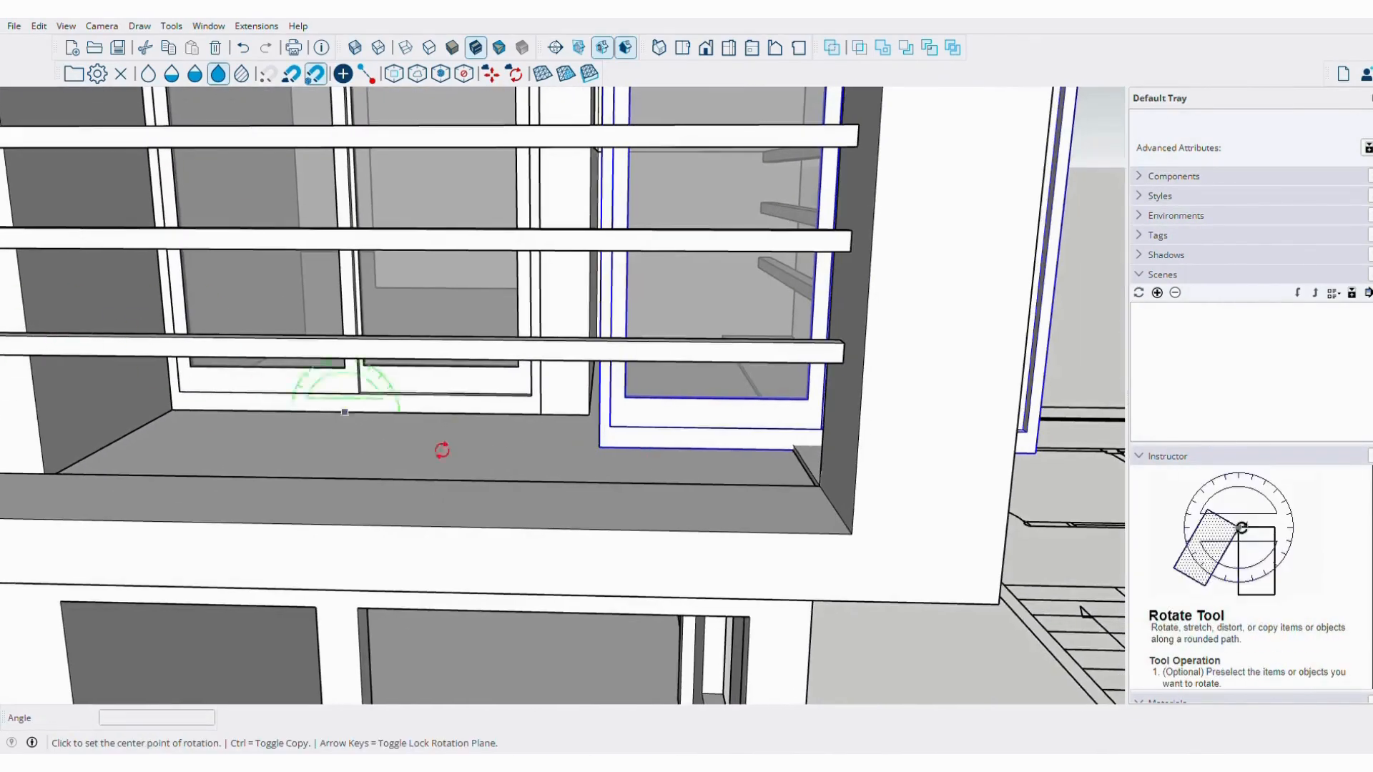
{"action": "scroll", "coordinate": [890, 546], "scroll_direction": "down", "scroll_amount": 2}
{"action": "left_click", "coordinate": [896, 521]}
Move the rotated window copy by its lower corner into the corner of the balcony side wall's opening.
{"action": "middle_click_drag", "start_coordinate": [908, 538], "coordinate": [386, 398]}
{"action": "scroll", "coordinate": [503, 469], "scroll_direction": "up", "scroll_amount": 6}
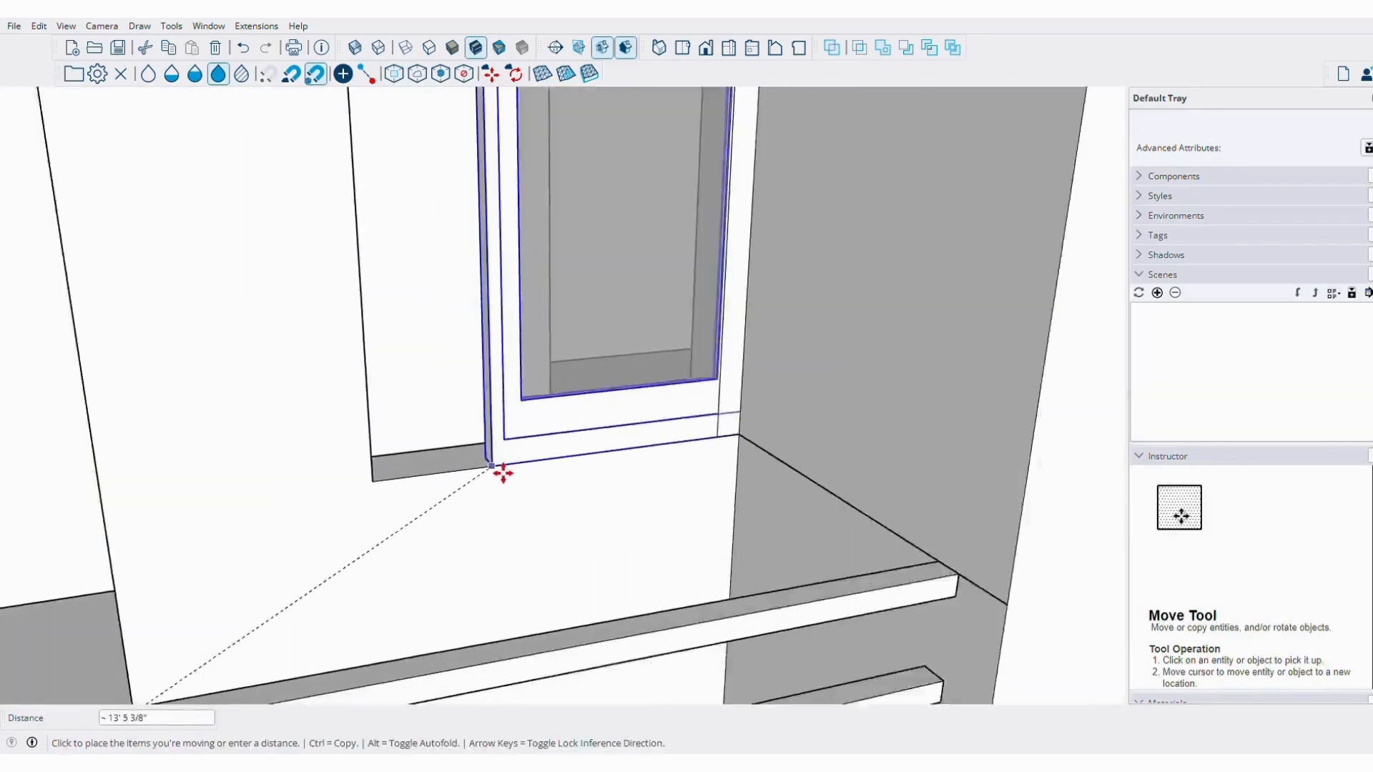
{"action": "scroll", "coordinate": [173, 491], "scroll_direction": "up", "scroll_amount": 2}
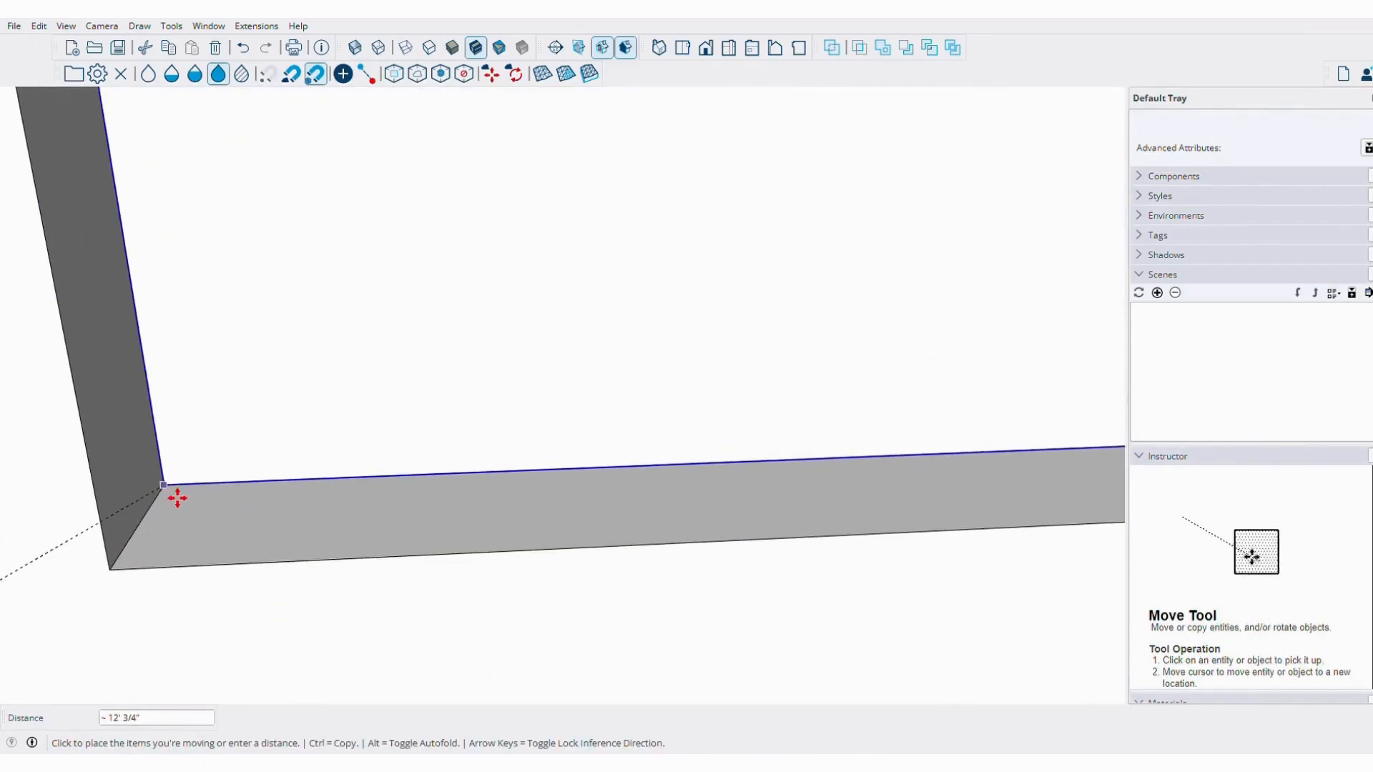
{"action": "middle_click_drag", "start_coordinate": [180, 498], "coordinate": [305, 458]}
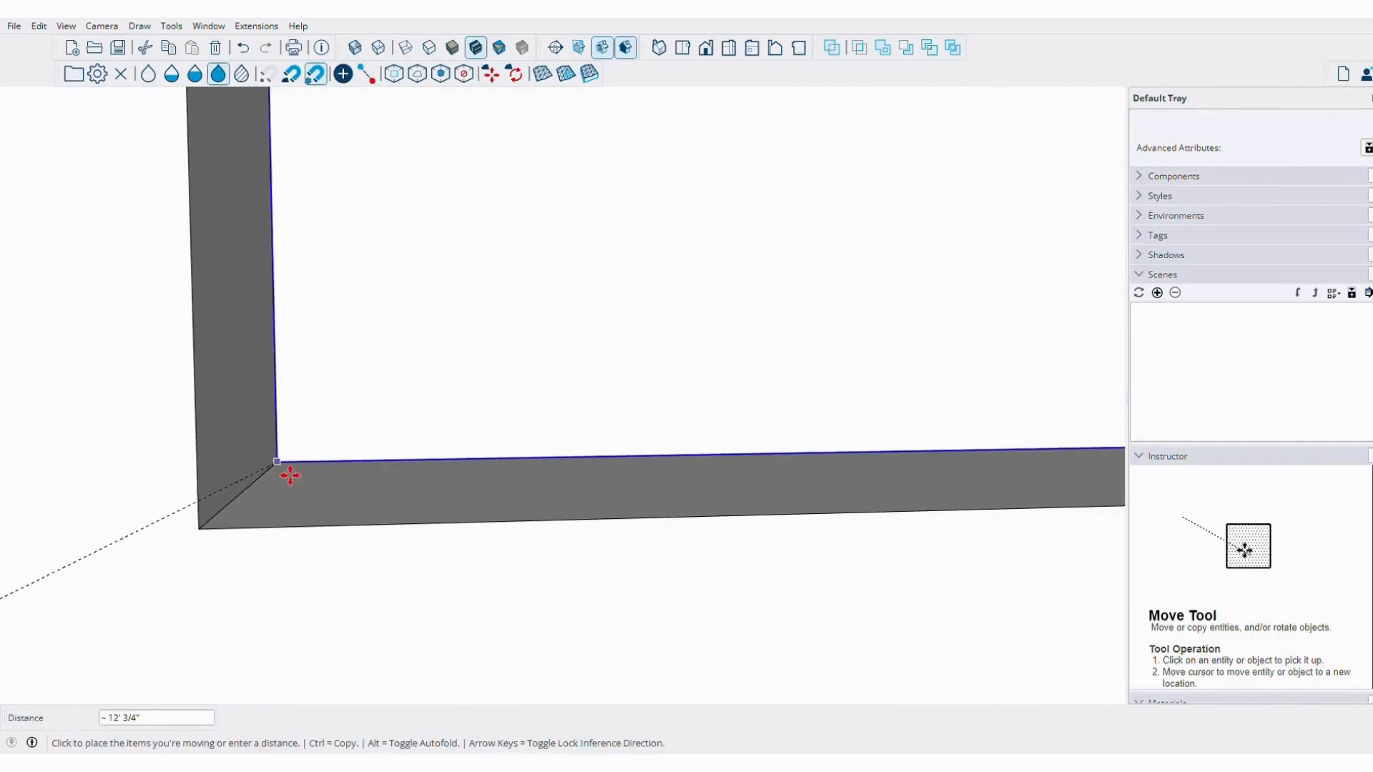
{"action": "left_click", "coordinate": [295, 473]}
{"action": "scroll", "coordinate": [509, 407], "scroll_direction": "down", "scroll_amount": 10}
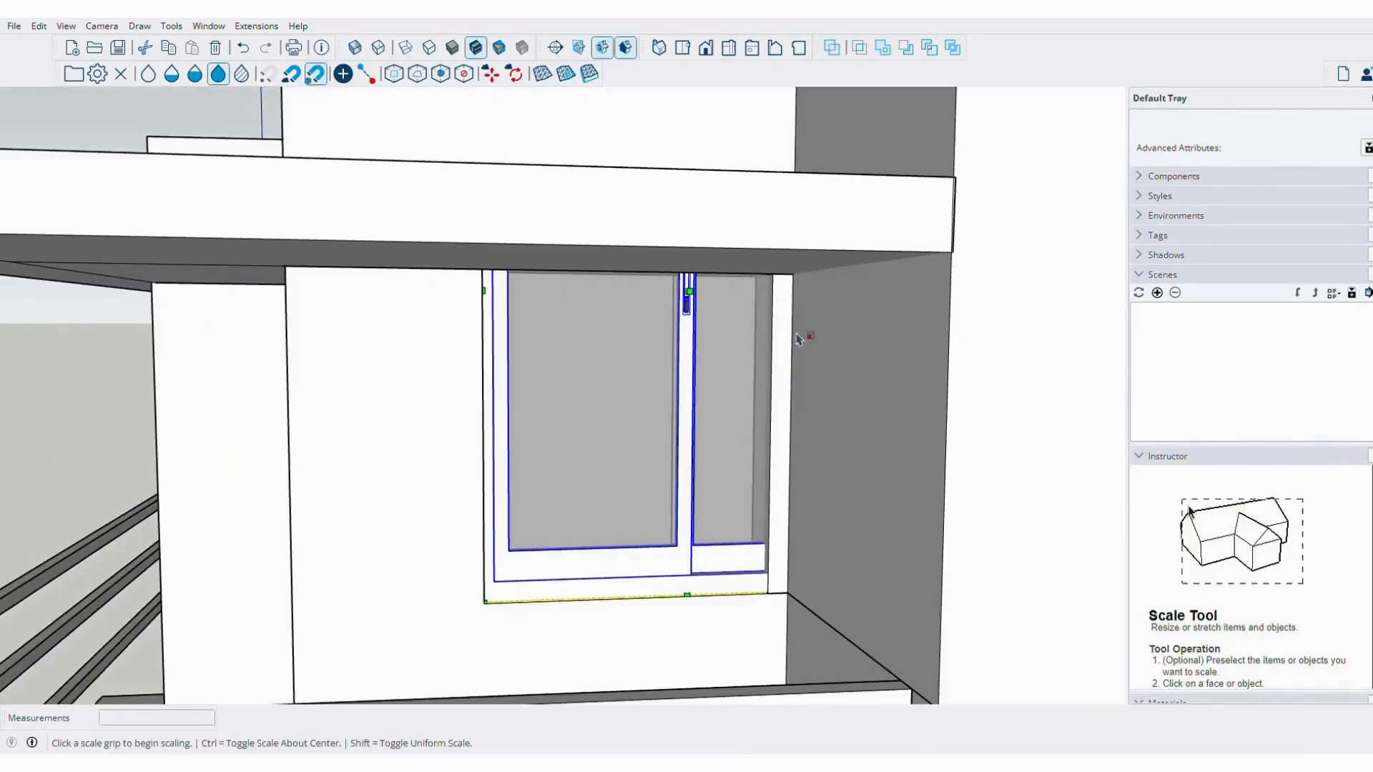
Scale the side-wall window from its upper corner to fill the opening beneath the balcony roof slab.
{"action": "middle_click_drag", "start_coordinate": [799, 339], "coordinate": [695, 235]}
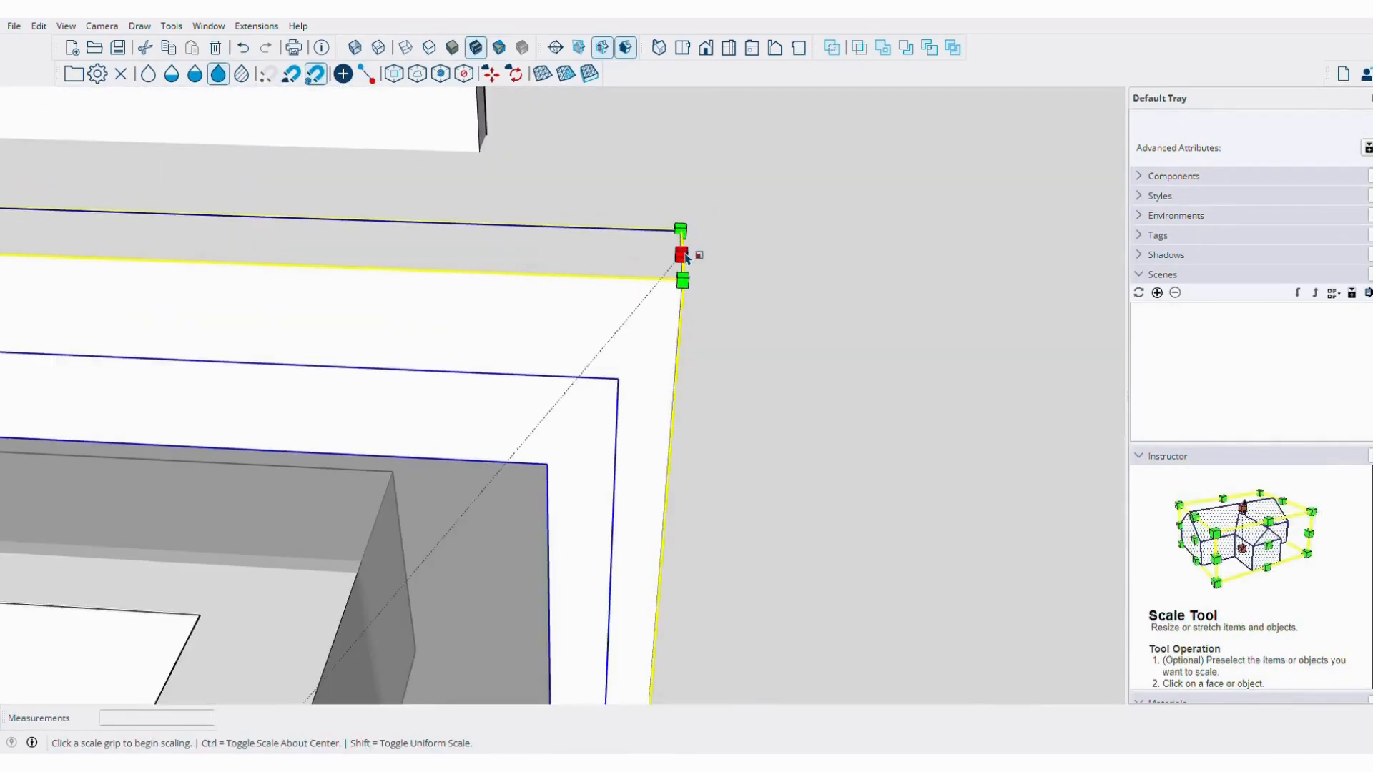
{"action": "left_click", "coordinate": [683, 256]}
{"action": "middle_click_drag", "start_coordinate": [683, 256], "coordinate": [819, 113]}
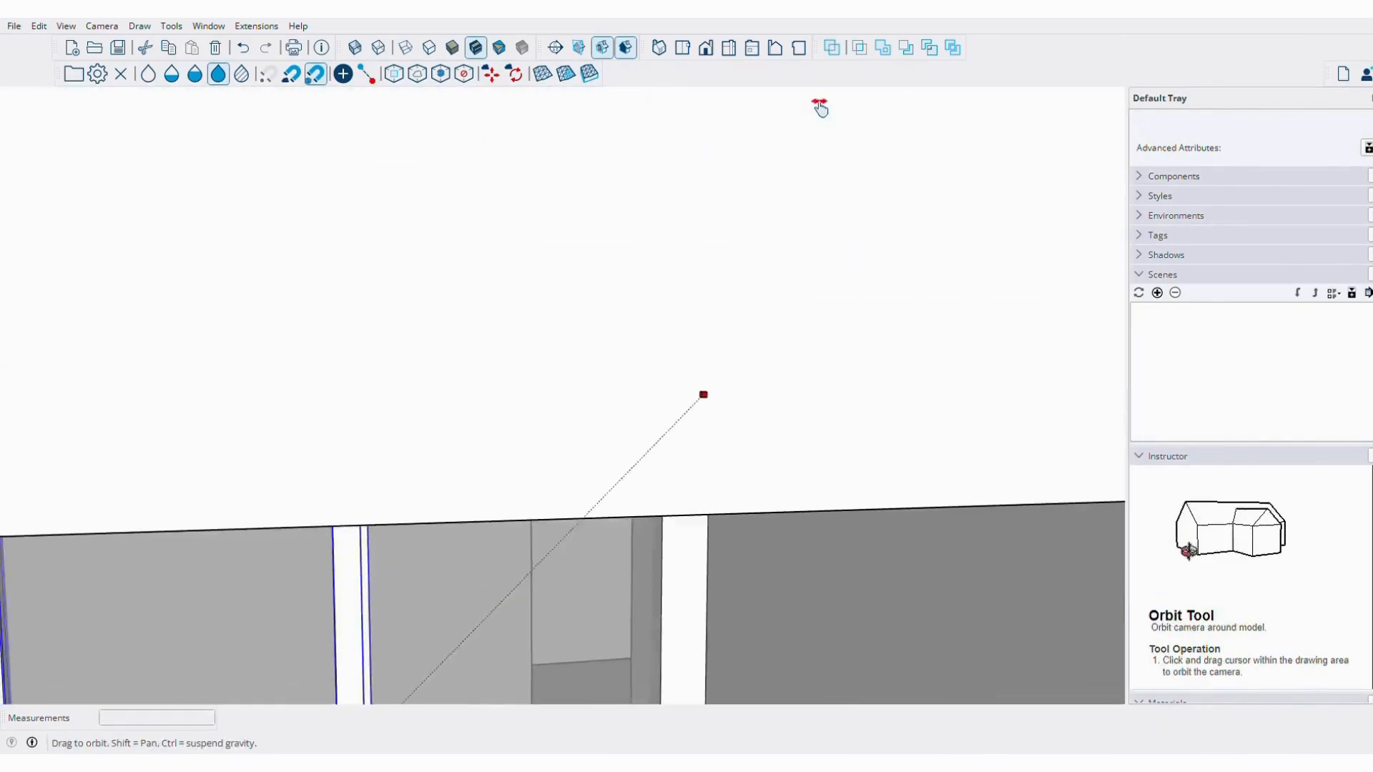
{"action": "scroll", "coordinate": [683, 371], "scroll_direction": "up", "scroll_amount": 7}
{"action": "middle_click_drag", "start_coordinate": [756, 230], "coordinate": [822, 270]}
{"action": "left_click", "coordinate": [821, 269]}
{"action": "key", "text": "space"}
Place a door component with a lever handle in the ground-floor front opening nearest the origin, aligned with the jamb's base.
{"action": "scroll", "coordinate": [758, 300], "scroll_direction": "down", "scroll_amount": 8}
{"action": "middle_click_drag", "start_coordinate": [759, 315], "coordinate": [680, 439]}
{"action": "scroll", "coordinate": [629, 270], "scroll_direction": "down", "scroll_amount": 5}
{"action": "scroll", "coordinate": [577, 426], "scroll_direction": "up", "scroll_amount": 3}
{"action": "scroll", "coordinate": [579, 431], "scroll_direction": "down", "scroll_amount": 6}
{"action": "middle_click_drag", "start_coordinate": [1034, 209], "coordinate": [683, 479]}
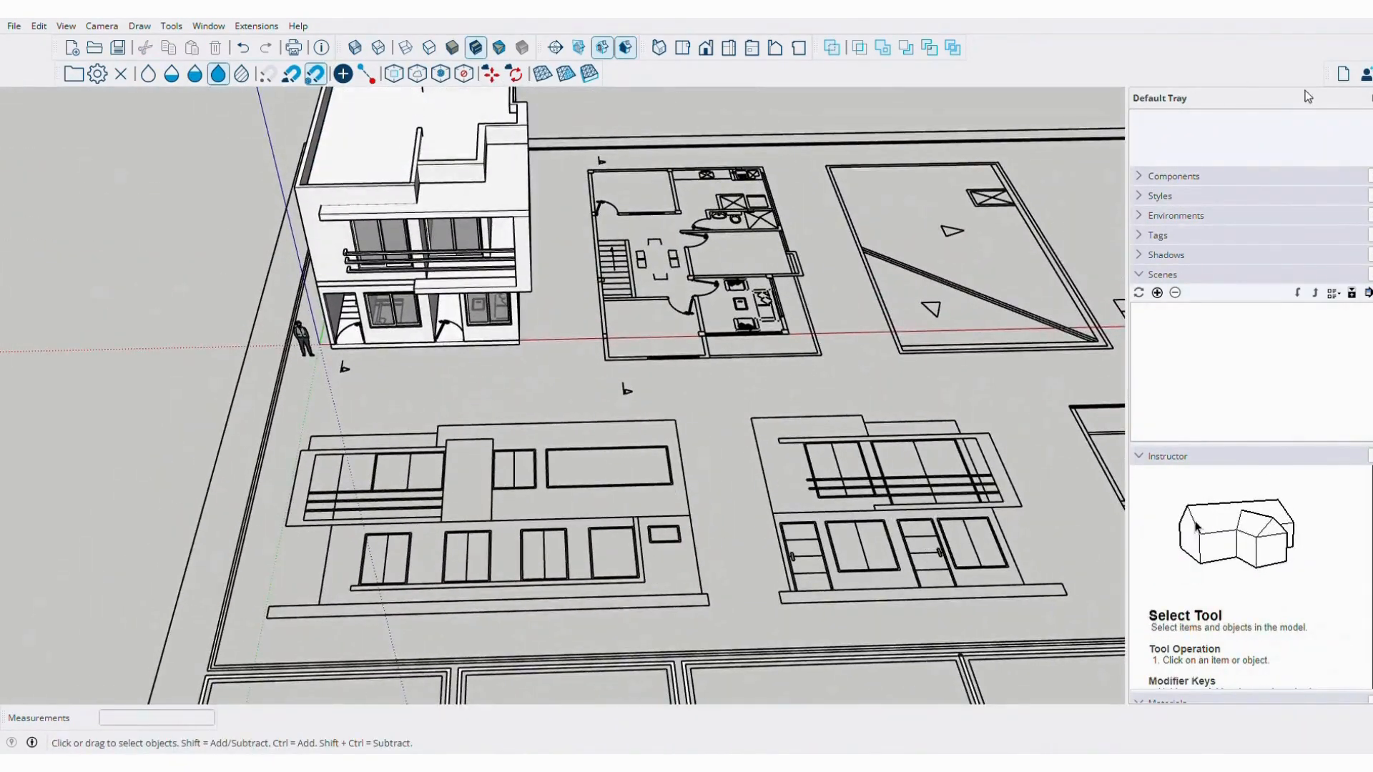
{"action": "scroll", "coordinate": [428, 374], "scroll_direction": "up", "scroll_amount": 10}
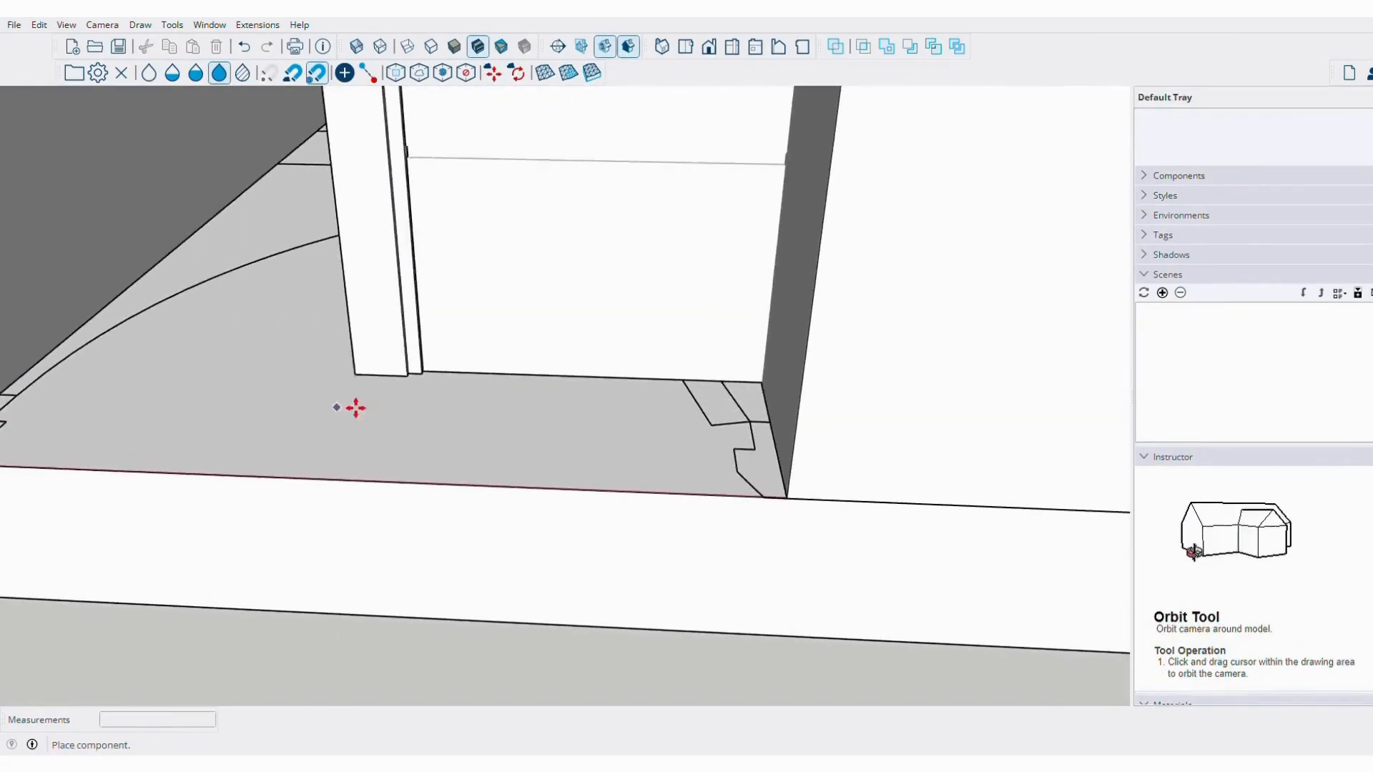
{"action": "middle_click_drag", "start_coordinate": [356, 407], "coordinate": [472, 437]}
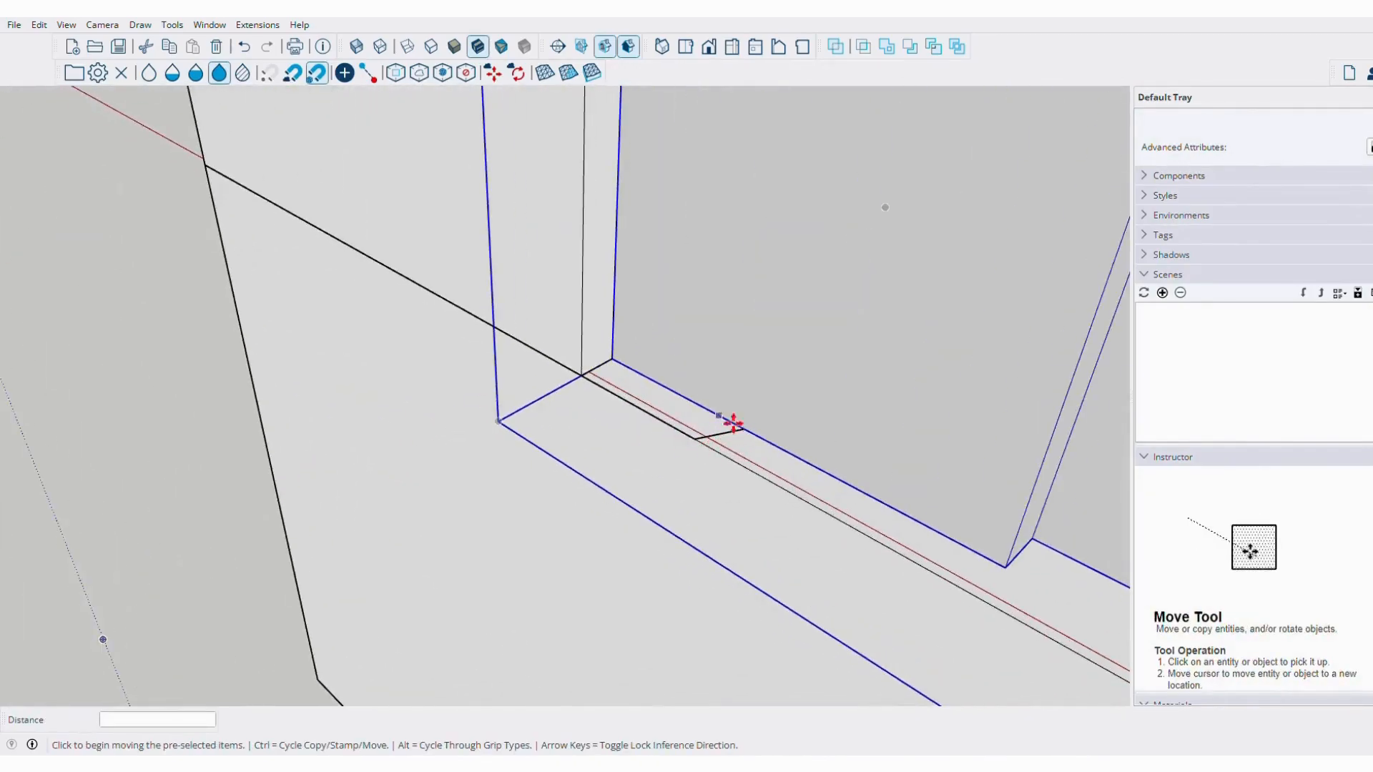
{"action": "scroll", "coordinate": [635, 465], "scroll_direction": "down", "scroll_amount": 5}
{"action": "middle_click_drag", "start_coordinate": [634, 465], "coordinate": [790, 564]}
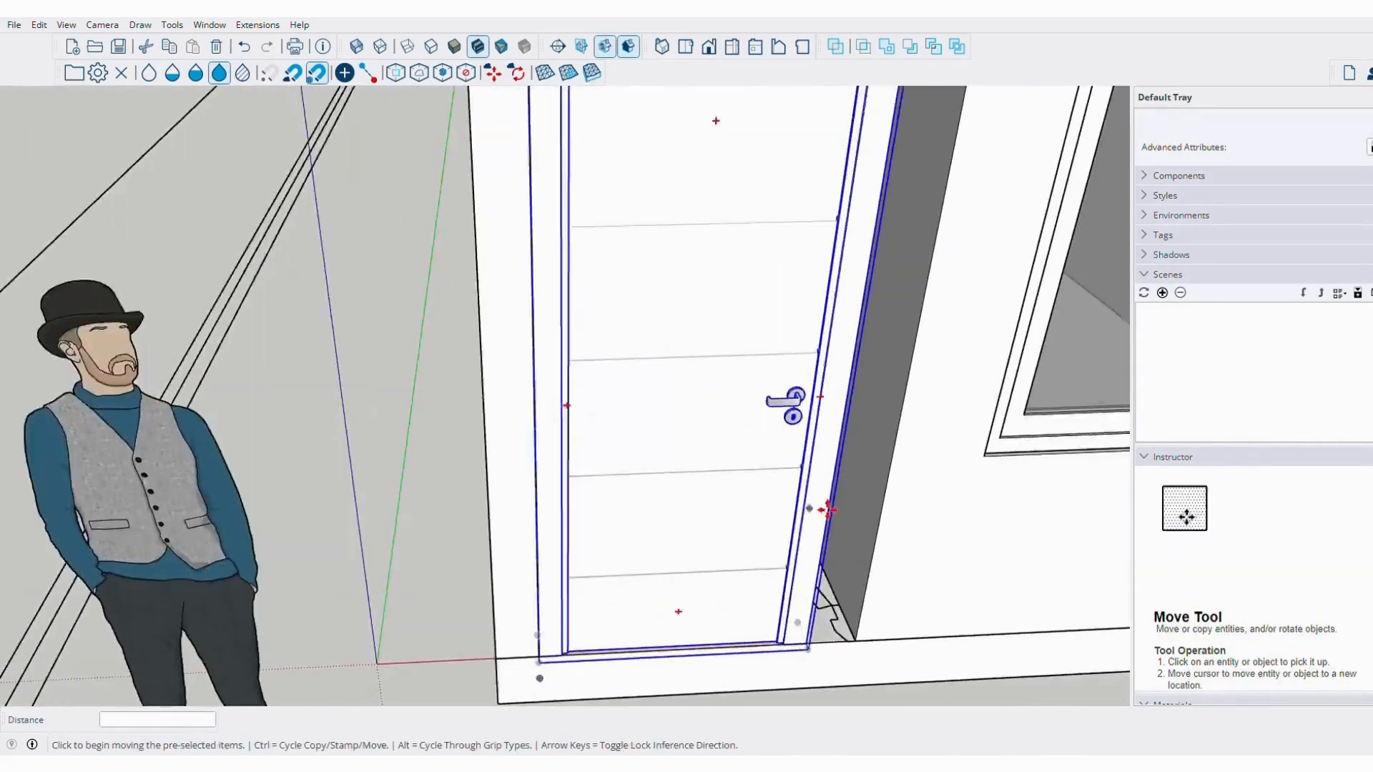
{"action": "scroll", "coordinate": [791, 564], "scroll_direction": "down", "scroll_amount": 3}
{"action": "scroll", "coordinate": [766, 396], "scroll_direction": "up", "scroll_amount": 3}
Scale the door by about 1.19 in width and height to fit the upper corner of its opening.
{"action": "key", "text": "s"}
{"action": "middle_click_drag", "start_coordinate": [766, 395], "coordinate": [719, 452]}
{"action": "middle_click_drag", "start_coordinate": [766, 285], "coordinate": [756, 301]}
{"action": "left_click", "coordinate": [759, 304]}
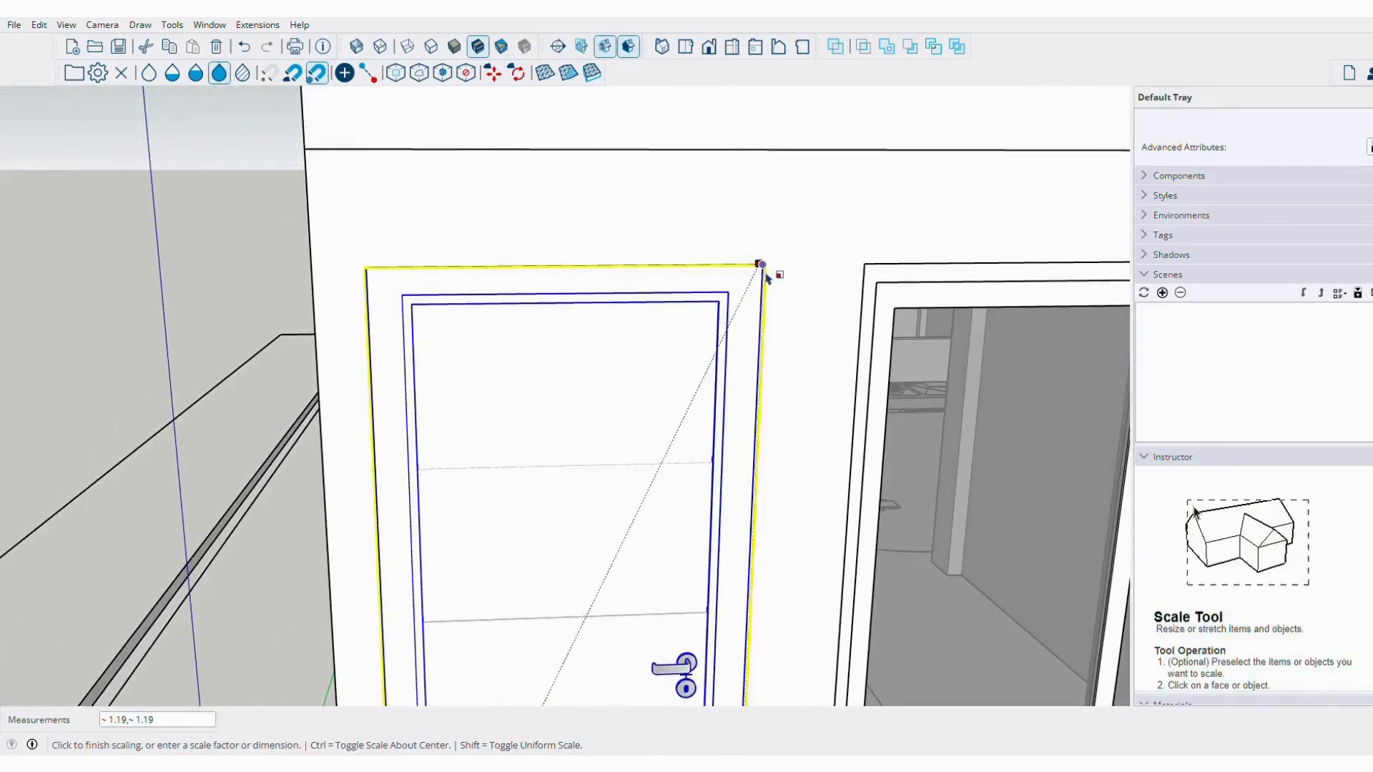
{"action": "left_click", "coordinate": [763, 266]}
{"action": "key", "text": "space"}
Copy the fitted door to the base corner of the second ground-floor front door opening.
{"action": "scroll", "coordinate": [765, 268], "scroll_direction": "down", "scroll_amount": 3}
{"action": "middle_click_drag", "start_coordinate": [665, 615], "coordinate": [506, 479], "text": "shift"}
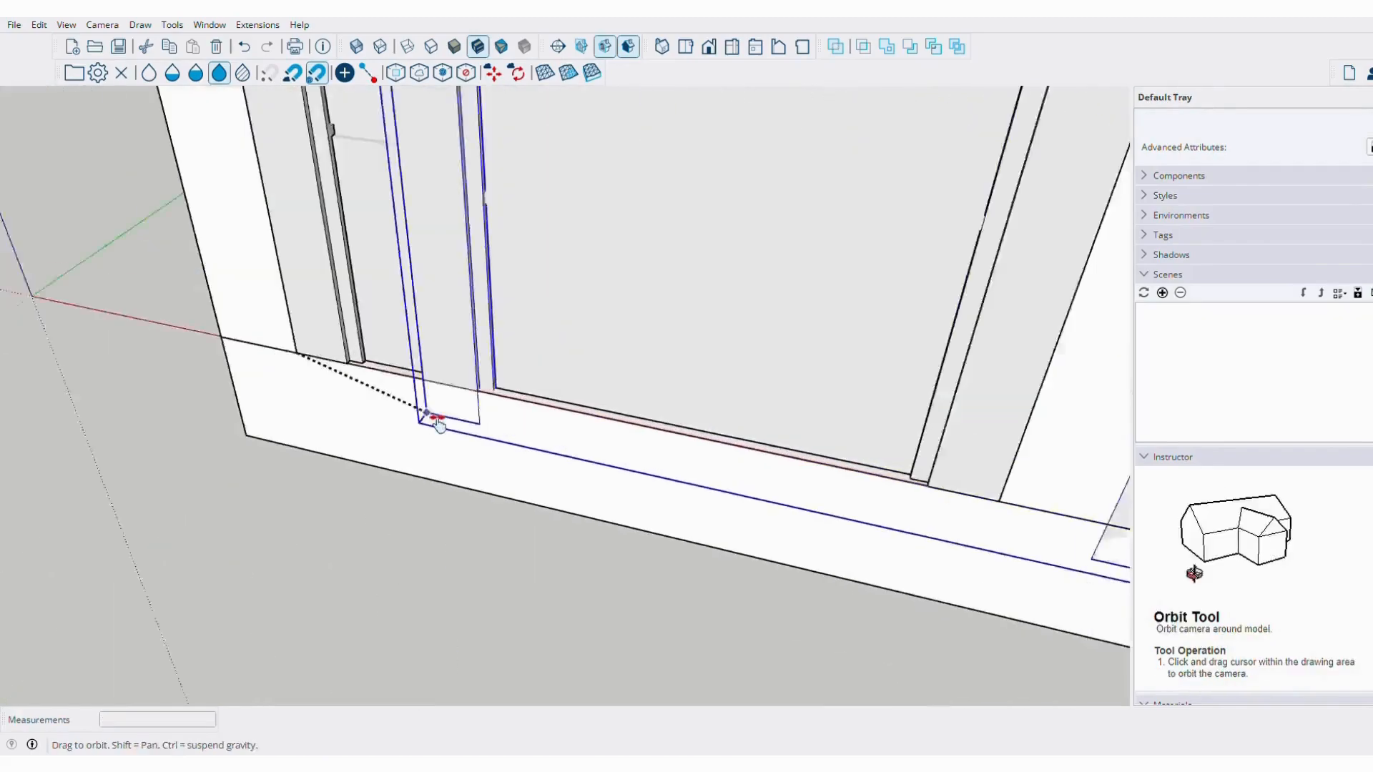
{"action": "scroll", "coordinate": [439, 425], "scroll_direction": "down", "scroll_amount": 5}
{"action": "middle_click_drag", "start_coordinate": [743, 472], "coordinate": [362, 435], "text": "shift"}
{"action": "scroll", "coordinate": [792, 522], "scroll_direction": "up", "scroll_amount": 2}
{"action": "middle_click_drag", "start_coordinate": [789, 515], "coordinate": [740, 377]}
{"action": "left_click", "coordinate": [732, 529]}
Examine the doors and windows placed along the front wall and around the side of the house.
{"action": "scroll", "coordinate": [749, 538], "scroll_direction": "down", "scroll_amount": 5}
{"action": "scroll", "coordinate": [830, 404], "scroll_direction": "down", "scroll_amount": 3}
{"action": "scroll", "coordinate": [707, 213], "scroll_direction": "up", "scroll_amount": 3}
{"action": "middle_click_drag", "start_coordinate": [715, 215], "coordinate": [667, 226]}
{"action": "scroll", "coordinate": [744, 222], "scroll_direction": "down", "scroll_amount": 6}
{"action": "scroll", "coordinate": [662, 358], "scroll_direction": "down", "scroll_amount": 3}
{"action": "middle_click_drag", "start_coordinate": [669, 397], "coordinate": [821, 413]}
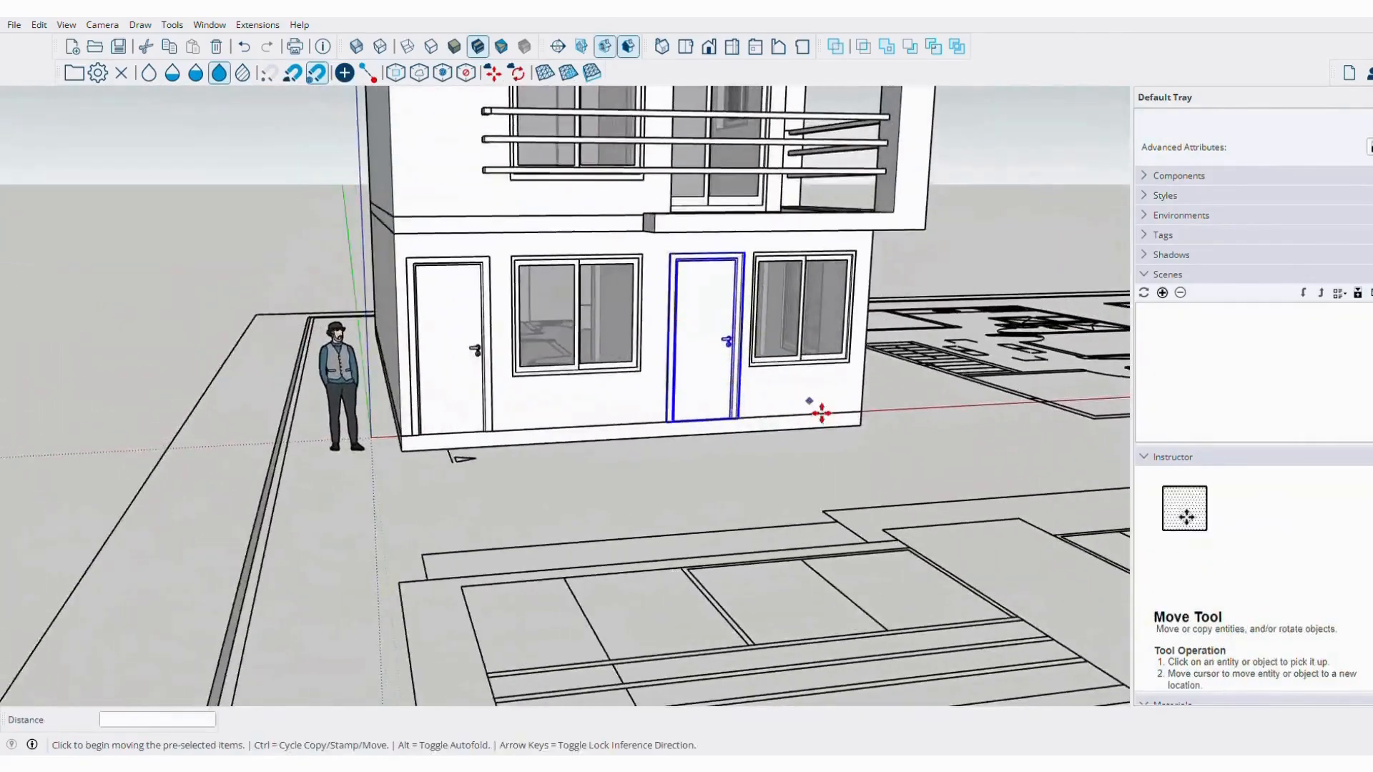
{"action": "scroll", "coordinate": [651, 429], "scroll_direction": "up", "scroll_amount": 8}
{"action": "middle_click_drag", "start_coordinate": [646, 427], "coordinate": [880, 413]}
{"action": "key", "text": "space"}
{"action": "scroll", "coordinate": [625, 392], "scroll_direction": "up", "scroll_amount": 2}
{"action": "double_click", "coordinate": [776, 386]}
{"action": "scroll", "coordinate": [776, 386], "scroll_direction": "down", "scroll_amount": 2}
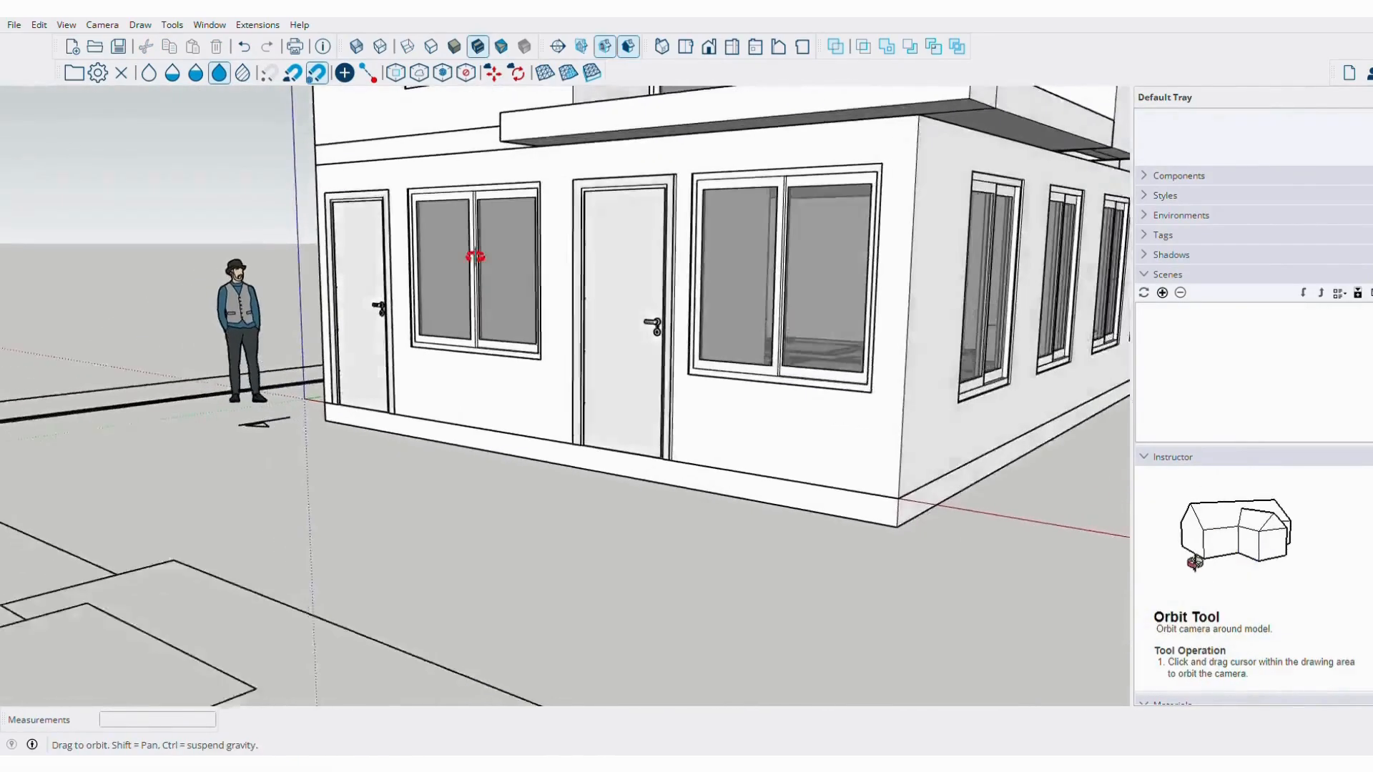
{"action": "scroll", "coordinate": [701, 404], "scroll_direction": "down", "scroll_amount": 3}
{"action": "middle_click_drag", "start_coordinate": [475, 256], "coordinate": [667, 249]}
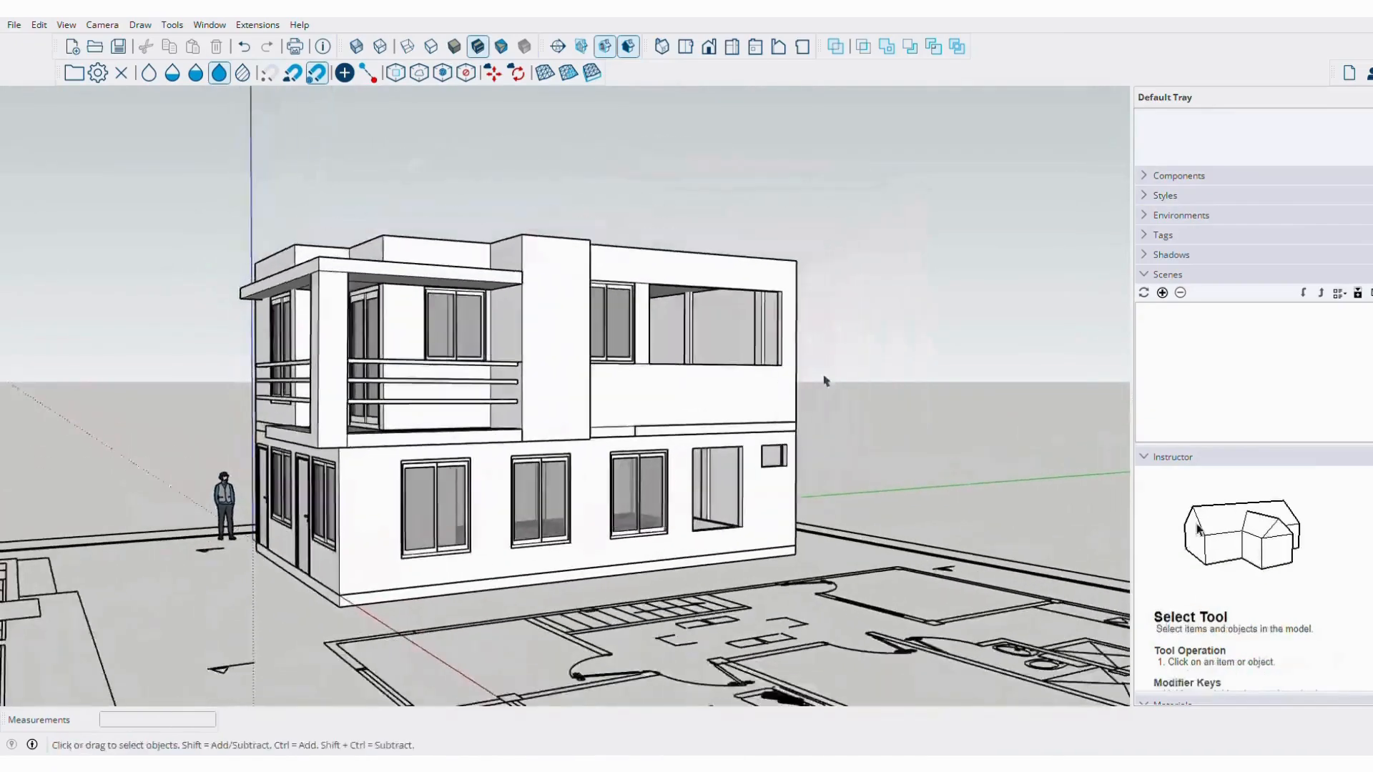
Place a single-pane window component at the lower corner of the last large ground-floor opening in the side wall.
{"action": "scroll", "coordinate": [629, 533], "scroll_direction": "up", "scroll_amount": 5}
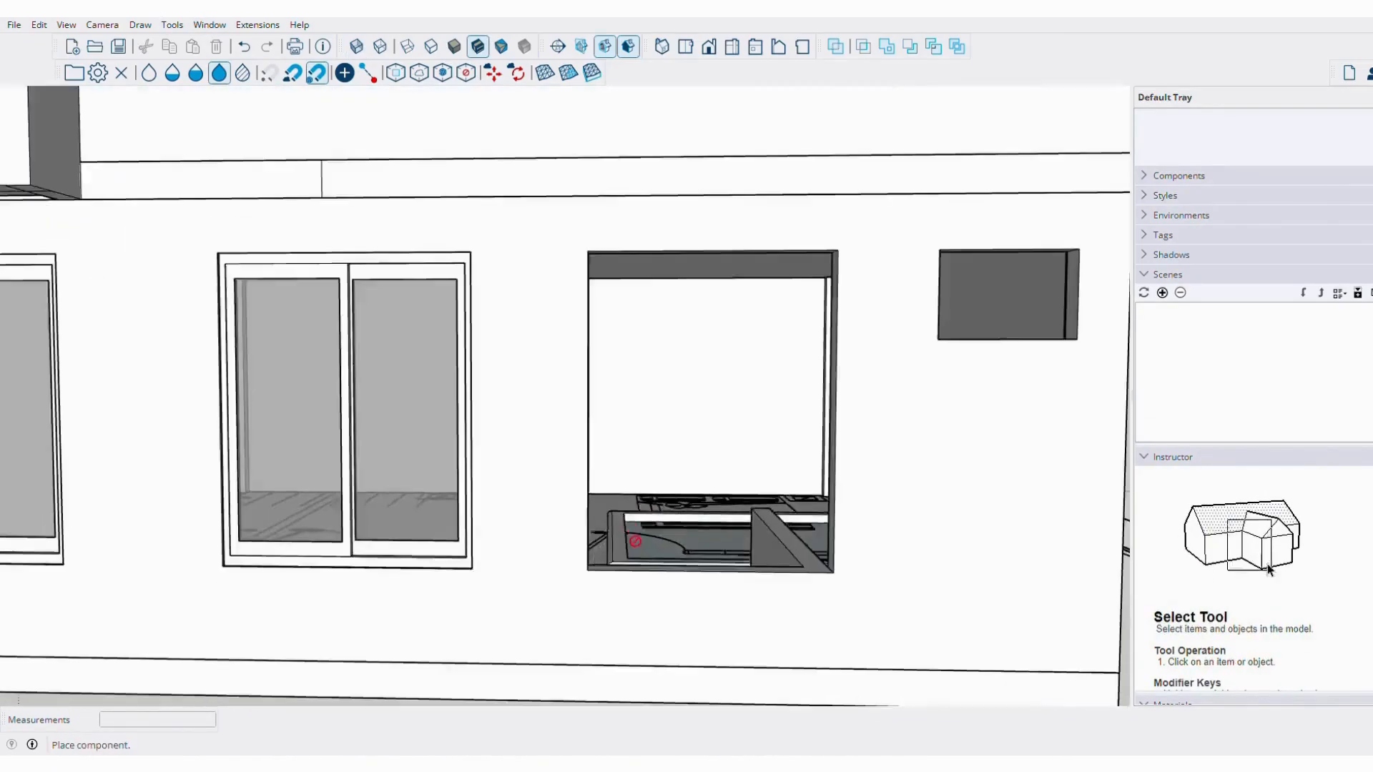
{"action": "middle_click_drag", "start_coordinate": [584, 529], "coordinate": [419, 519], "text": "shift"}
{"action": "scroll", "coordinate": [407, 521], "scroll_direction": "down", "scroll_amount": 8}
{"action": "middle_click_drag", "start_coordinate": [282, 631], "coordinate": [776, 441], "text": "shift"}
{"action": "scroll", "coordinate": [776, 441], "scroll_direction": "up", "scroll_amount": 5}
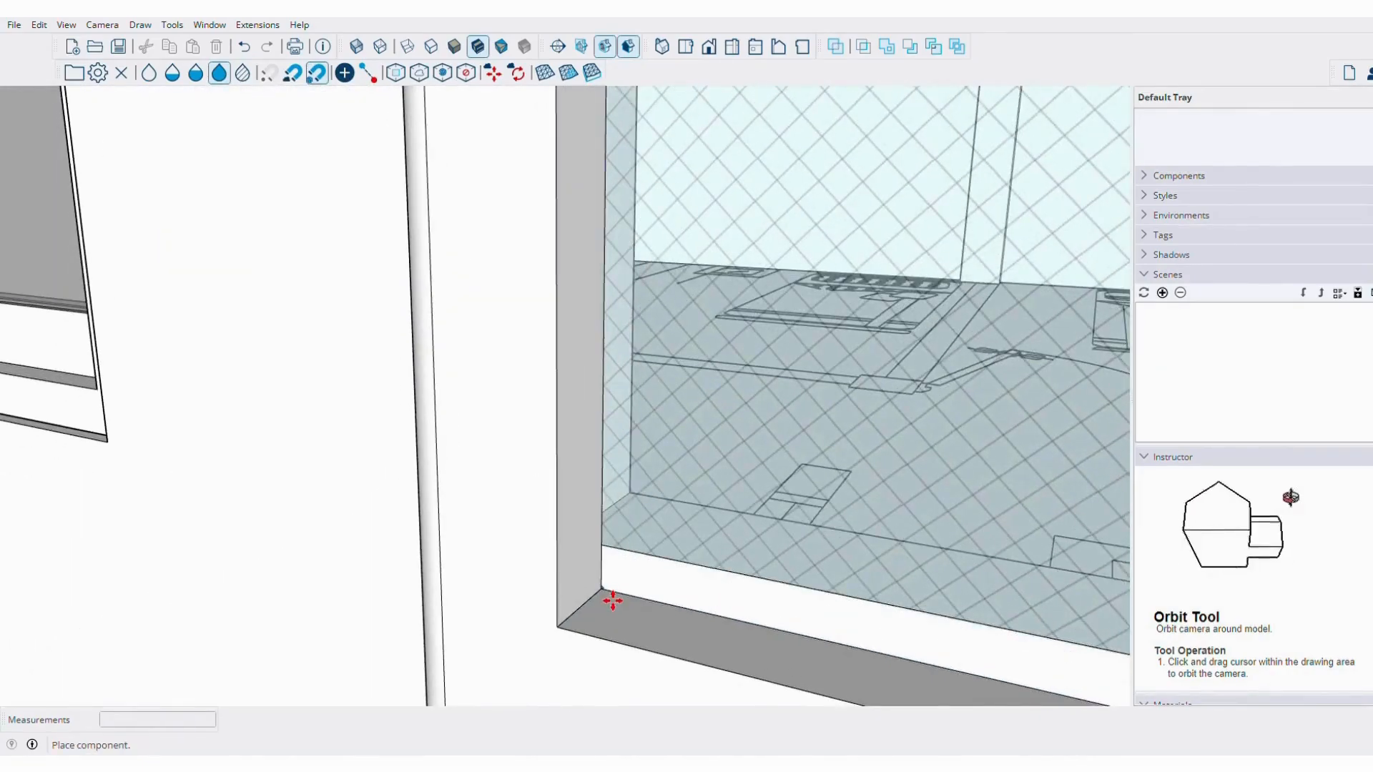
{"action": "left_click", "coordinate": [612, 600]}
Rotate the single-pane window about the vertical axis to orient it with the side wall.
{"action": "scroll", "coordinate": [718, 568], "scroll_direction": "down", "scroll_amount": 6}
{"action": "scroll", "coordinate": [636, 579], "scroll_direction": "up", "scroll_amount": 5}
{"action": "middle_click_drag", "start_coordinate": [636, 579], "coordinate": [951, 511]}
{"action": "scroll", "coordinate": [690, 458], "scroll_direction": "up", "scroll_amount": 4}
{"action": "scroll", "coordinate": [692, 383], "scroll_direction": "down", "scroll_amount": 5}
{"action": "middle_click_drag", "start_coordinate": [693, 384], "coordinate": [368, 500], "text": "shift"}
{"action": "scroll", "coordinate": [601, 444], "scroll_direction": "down", "scroll_amount": 2}
{"action": "middle_click_drag", "start_coordinate": [554, 389], "coordinate": [697, 429]}
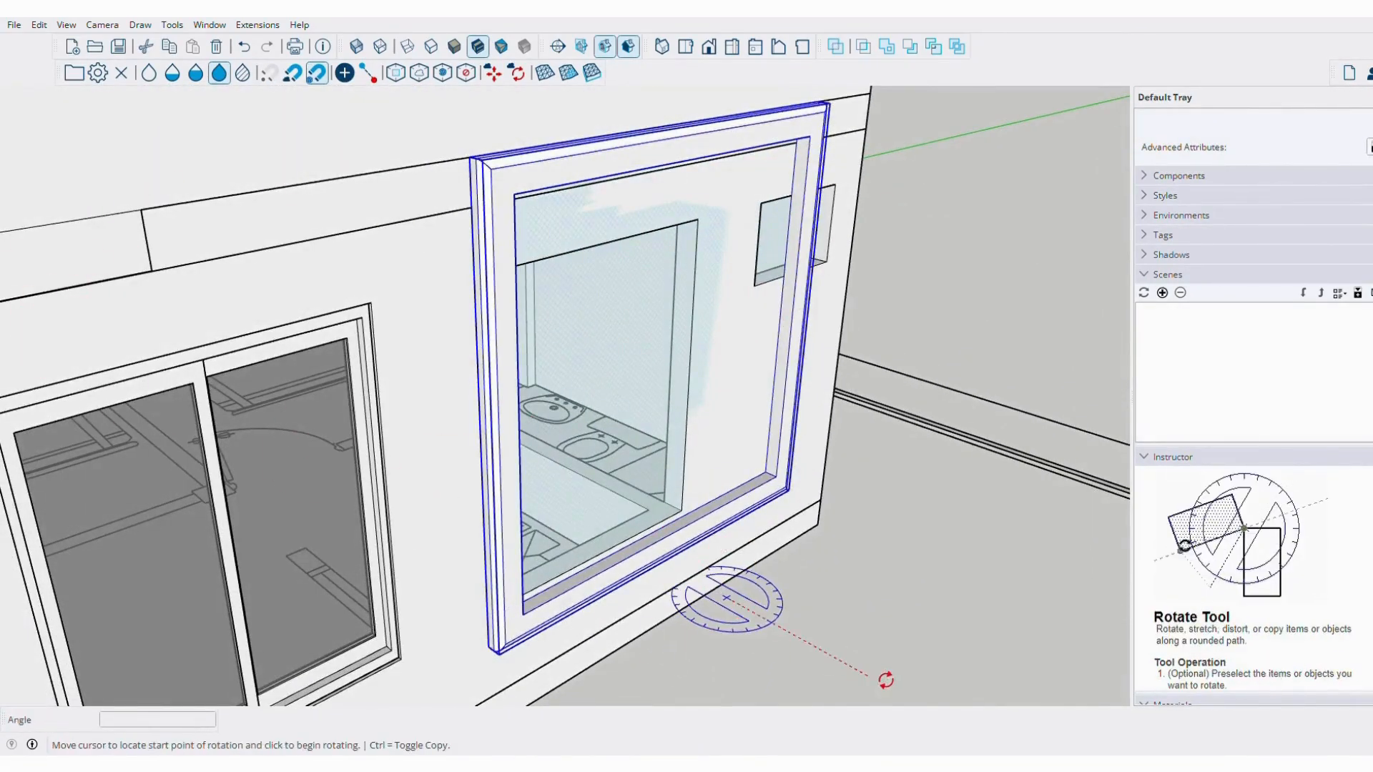
{"action": "key", "text": "space"}
Move the single-pane window by its lower corner onto the outer lower corner of the last large ground-floor side opening.
{"action": "scroll", "coordinate": [729, 646], "scroll_direction": "up", "scroll_amount": 4}
{"action": "middle_click_drag", "start_coordinate": [722, 679], "coordinate": [672, 511], "text": "shift"}
{"action": "scroll", "coordinate": [600, 464], "scroll_direction": "up", "scroll_amount": 2}
{"action": "left_click", "coordinate": [615, 491]}
{"action": "middle_click_drag", "start_coordinate": [153, 272], "coordinate": [542, 486], "text": "shift"}
{"action": "scroll", "coordinate": [119, 355], "scroll_direction": "up", "scroll_amount": 3}
{"action": "scroll", "coordinate": [612, 456], "scroll_direction": "up", "scroll_amount": 3}
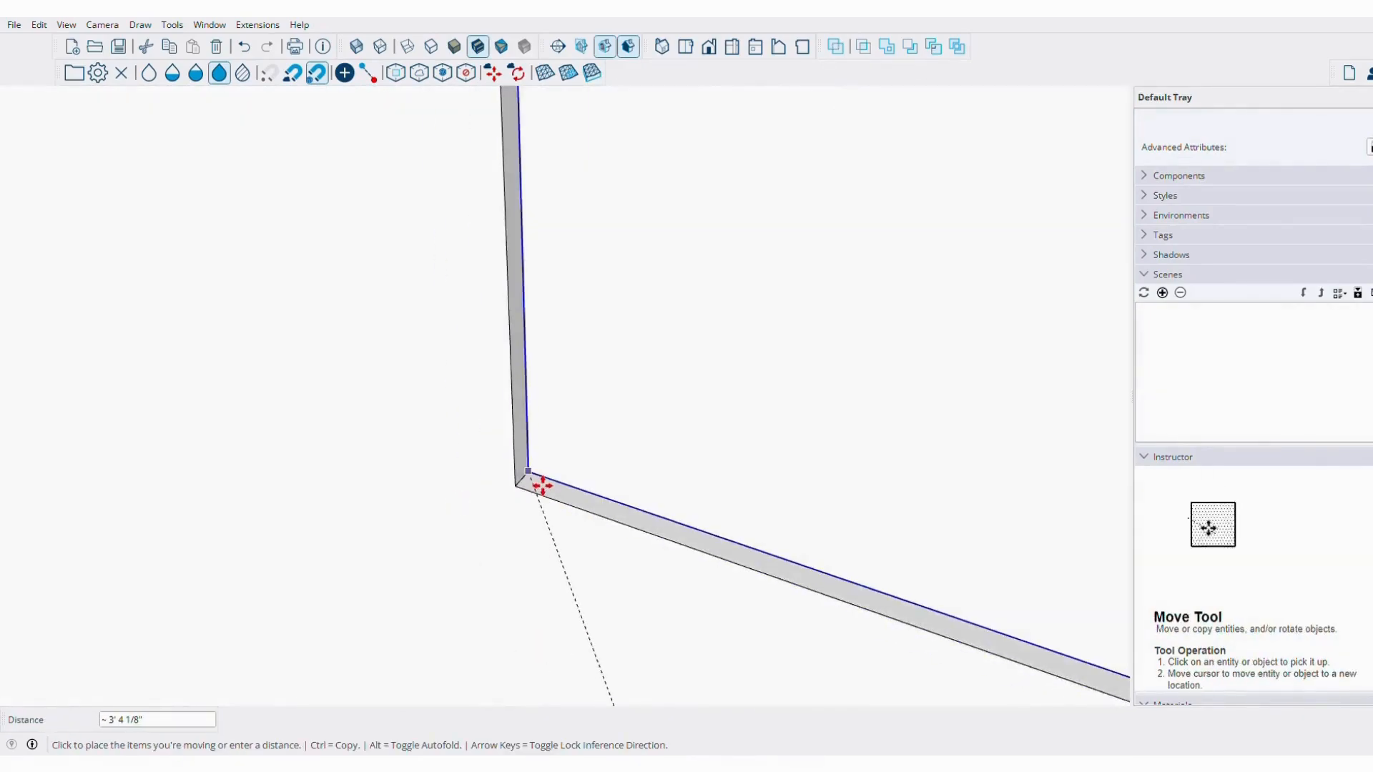
{"action": "left_click", "coordinate": [542, 487]}
{"action": "scroll", "coordinate": [885, 379], "scroll_direction": "down", "scroll_amount": 6}
Scale the single-pane window from its upper corner to fill the ground-floor side opening.
{"action": "key", "text": "space"}
{"action": "key", "text": "s"}
{"action": "scroll", "coordinate": [909, 336], "scroll_direction": "down", "scroll_amount": 6}
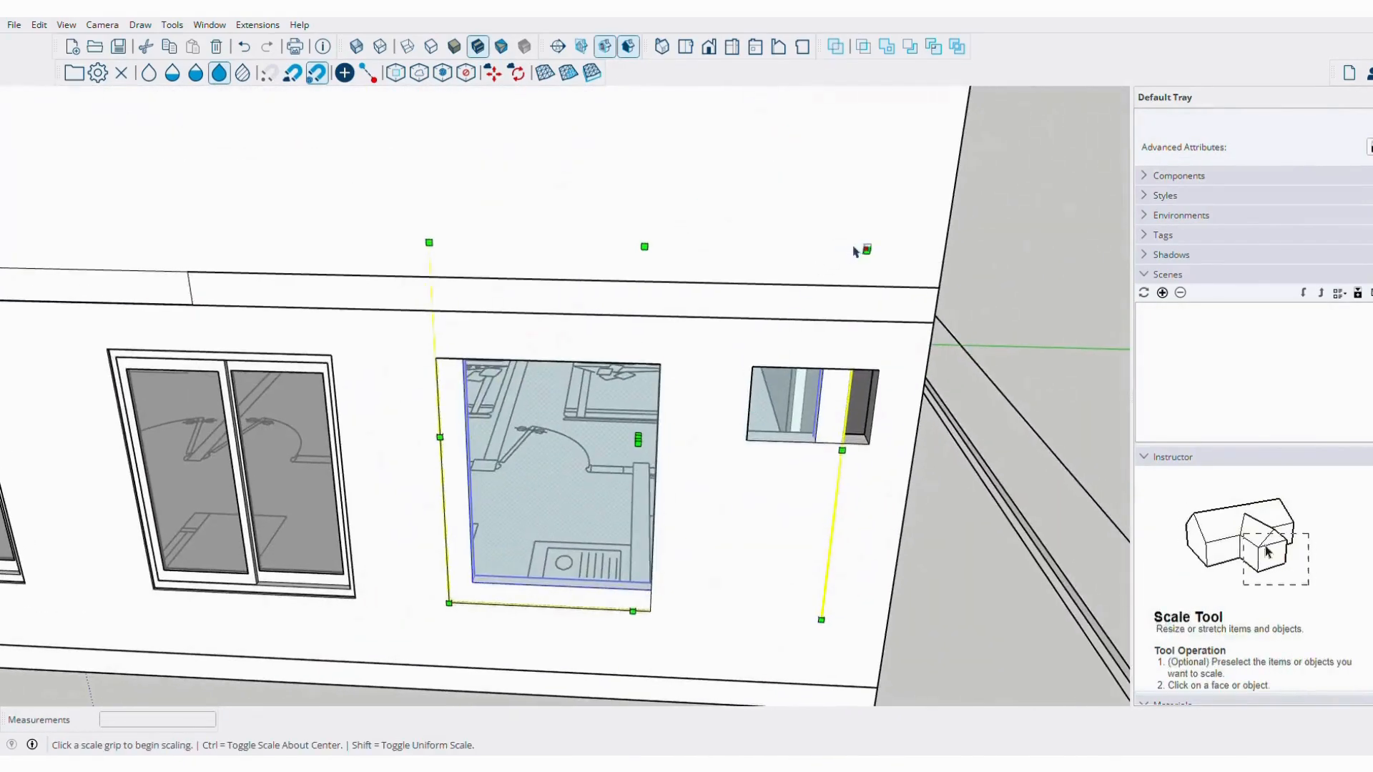
{"action": "scroll", "coordinate": [655, 422], "scroll_direction": "up", "scroll_amount": 1}
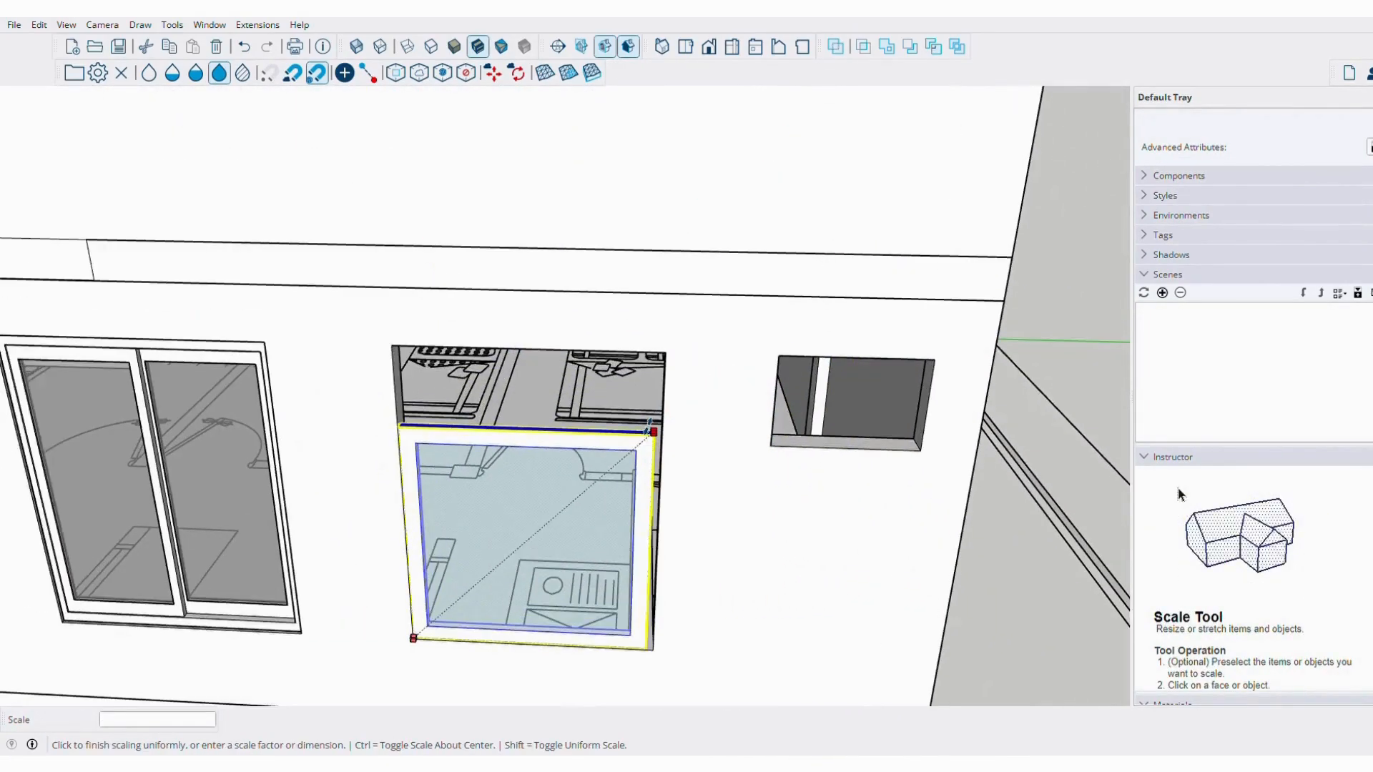
{"action": "left_click", "coordinate": [654, 428]}
{"action": "scroll", "coordinate": [672, 398], "scroll_direction": "up", "scroll_amount": 6}
{"action": "middle_click_drag", "start_coordinate": [606, 541], "coordinate": [735, 586]}
{"action": "scroll", "coordinate": [741, 306], "scroll_direction": "down", "scroll_amount": 5}
{"action": "left_click", "coordinate": [759, 181]}
{"action": "key", "text": "space"}
{"action": "scroll", "coordinate": [659, 279], "scroll_direction": "down", "scroll_amount": 6}
{"action": "left_click", "coordinate": [736, 432]}
Paste a louvred window at the lower corner of the wide upper-floor side opening and rotate it in line with the wall.
{"action": "middle_click_drag", "start_coordinate": [736, 432], "coordinate": [773, 426]}
{"action": "scroll", "coordinate": [592, 229], "scroll_direction": "down", "scroll_amount": 2}
{"action": "middle_click_drag", "start_coordinate": [591, 229], "coordinate": [557, 401]}
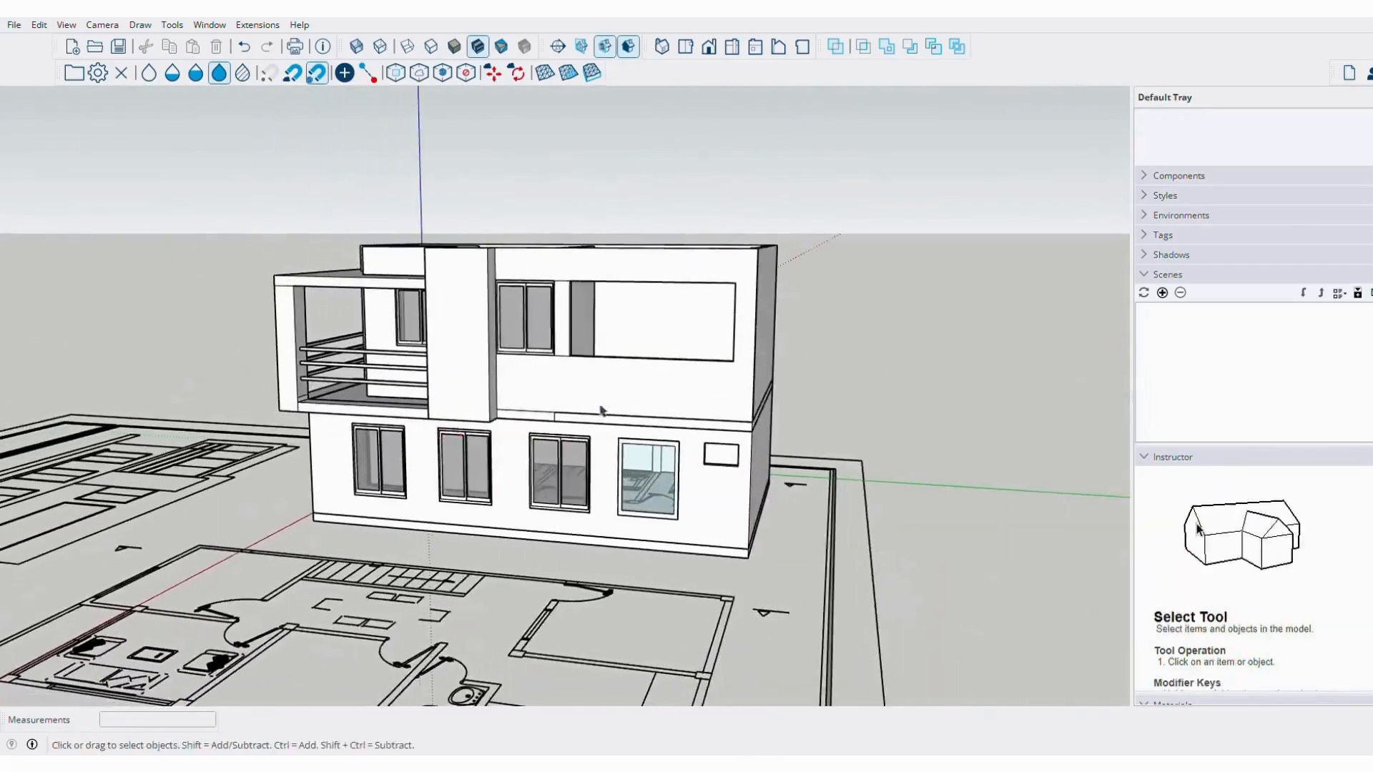
{"action": "scroll", "coordinate": [558, 401], "scroll_direction": "up", "scroll_amount": 3}
{"action": "middle_click_drag", "start_coordinate": [763, 364], "coordinate": [672, 496]}
{"action": "scroll", "coordinate": [671, 496], "scroll_direction": "down", "scroll_amount": 2}
{"action": "key", "text": "ctrl+v"}
{"action": "scroll", "coordinate": [722, 438], "scroll_direction": "up", "scroll_amount": 4}
{"action": "scroll", "coordinate": [704, 411], "scroll_direction": "up", "scroll_amount": 5}
{"action": "middle_click_drag", "start_coordinate": [626, 393], "coordinate": [69, 247]}
{"action": "scroll", "coordinate": [634, 441], "scroll_direction": "down", "scroll_amount": 4}
{"action": "scroll", "coordinate": [634, 444], "scroll_direction": "up", "scroll_amount": 3}
{"action": "left_click", "coordinate": [570, 462]}
{"action": "key", "text": "m"}
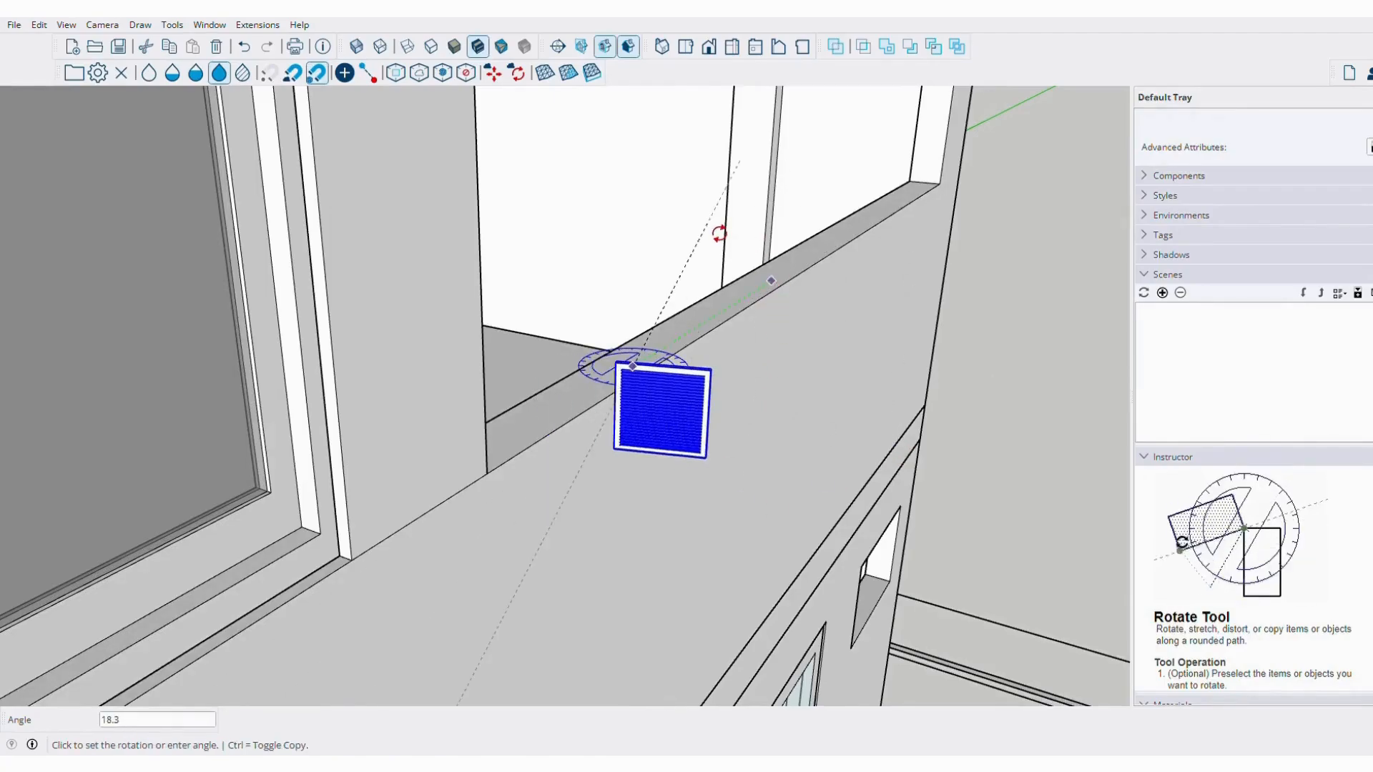
{"action": "left_click", "coordinate": [834, 416]}
Move the louvred window into the lower corner of the wide upper-floor opening.
{"action": "scroll", "coordinate": [573, 515], "scroll_direction": "up", "scroll_amount": 10}
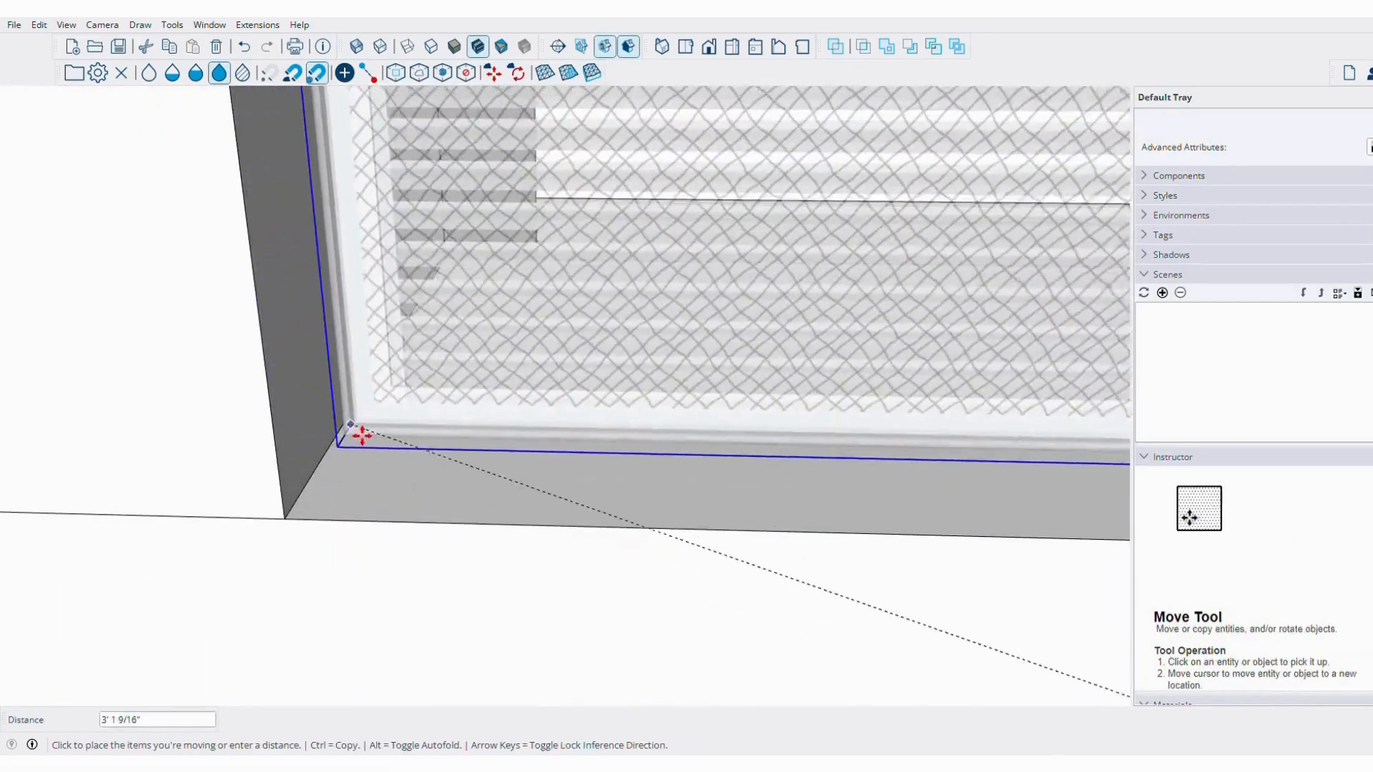
{"action": "left_click", "coordinate": [361, 435]}
{"action": "middle_click_drag", "start_coordinate": [362, 435], "coordinate": [517, 474]}
{"action": "scroll", "coordinate": [441, 492], "scroll_direction": "up", "scroll_amount": 1}
{"action": "scroll", "coordinate": [379, 520], "scroll_direction": "up", "scroll_amount": 1}
{"action": "middle_click_drag", "start_coordinate": [379, 520], "coordinate": [406, 379]}
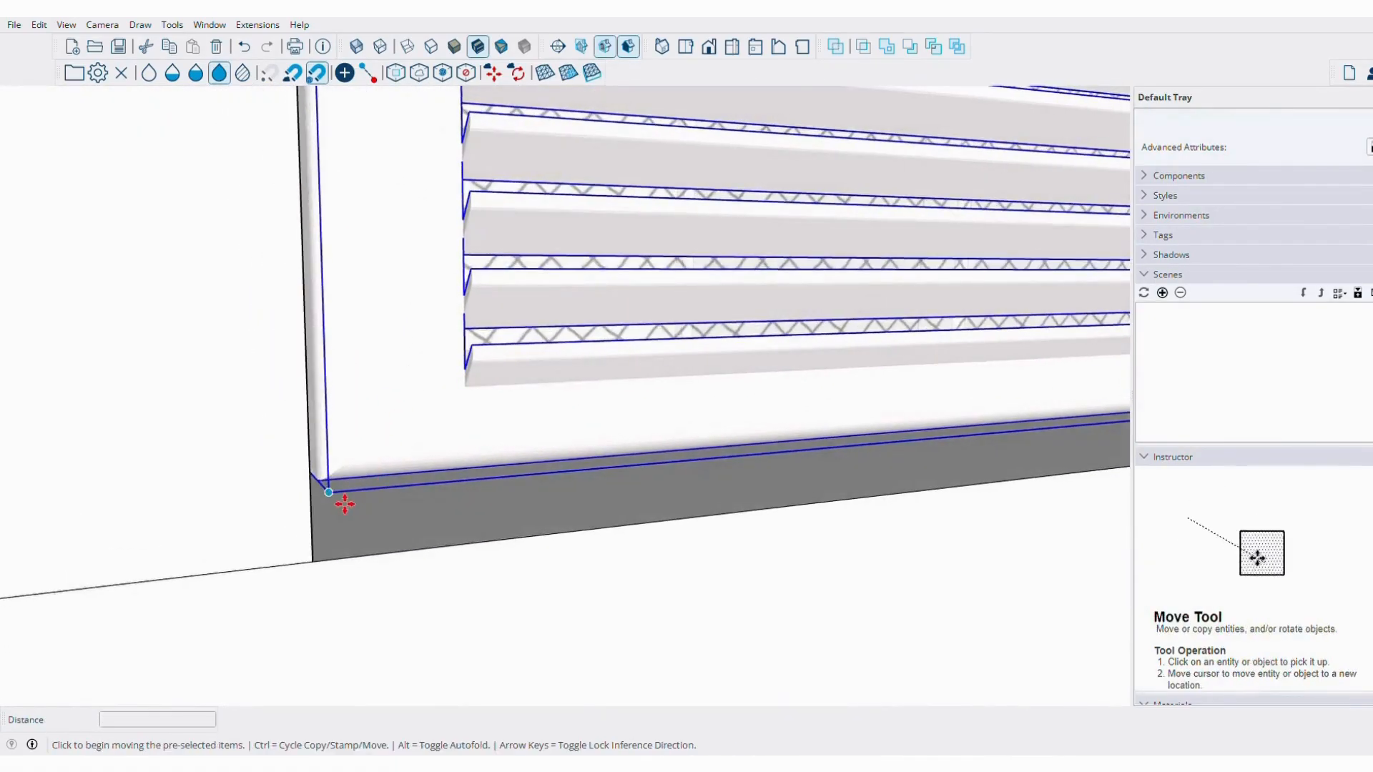
{"action": "left_click", "coordinate": [345, 504]}
{"action": "left_click", "coordinate": [325, 579]}
Align the louvred window's lower corner with the outer corner of the upper-floor opening using small moves.
{"action": "scroll", "coordinate": [433, 494], "scroll_direction": "down", "scroll_amount": 3}
{"action": "middle_click_drag", "start_coordinate": [463, 500], "coordinate": [358, 543]}
{"action": "scroll", "coordinate": [475, 491], "scroll_direction": "up", "scroll_amount": 2}
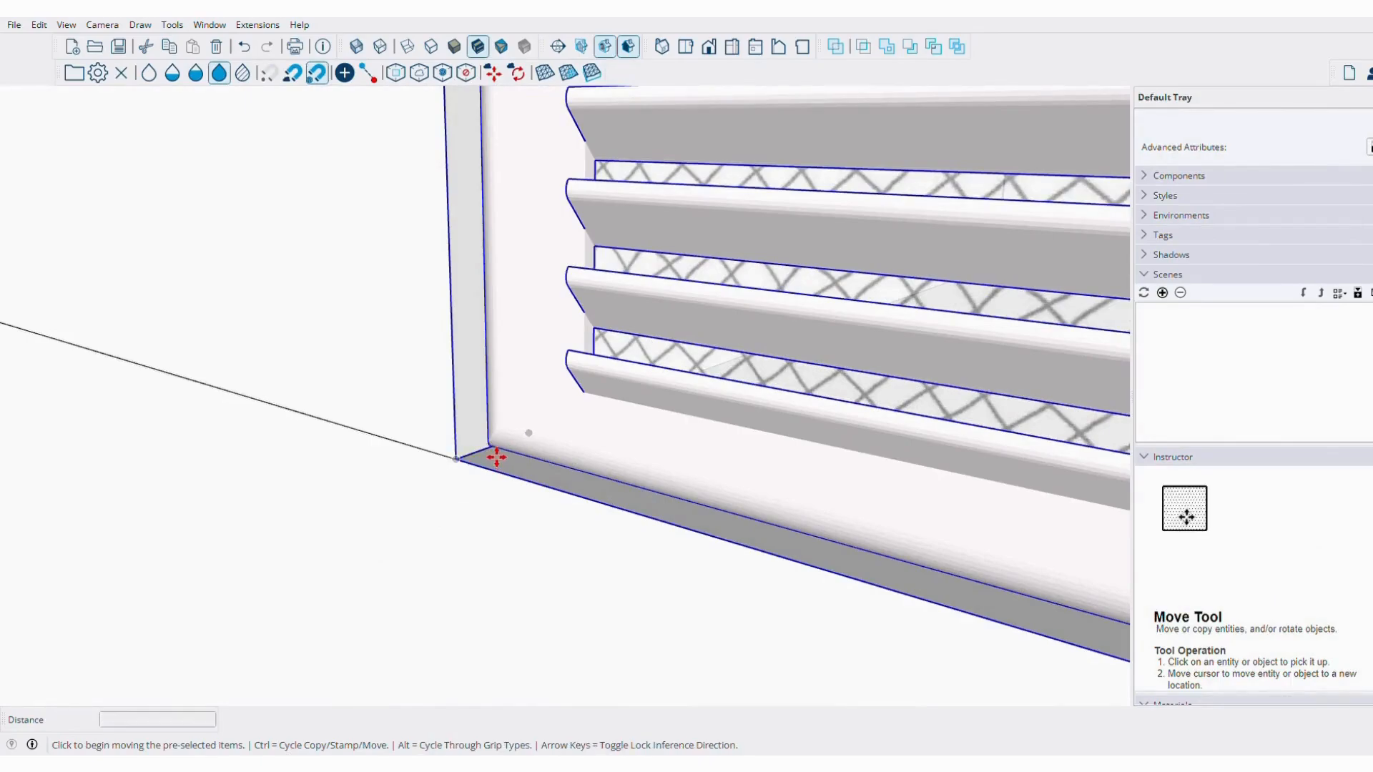
{"action": "left_click", "coordinate": [496, 457]}
{"action": "left_click", "coordinate": [471, 474]}
{"action": "middle_click_drag", "start_coordinate": [471, 474], "coordinate": [558, 468]}
{"action": "scroll", "coordinate": [472, 480], "scroll_direction": "up", "scroll_amount": 4}
{"action": "left_click", "coordinate": [491, 454]}
{"action": "left_click", "coordinate": [465, 463]}
{"action": "scroll", "coordinate": [594, 429], "scroll_direction": "down", "scroll_amount": 4}
Scale the louvred window diagonally from its upper corner to fill the wide upper-floor opening.
{"action": "scroll", "coordinate": [637, 471], "scroll_direction": "down", "scroll_amount": 5}
{"action": "middle_click_drag", "start_coordinate": [815, 481], "coordinate": [732, 429]}
{"action": "scroll", "coordinate": [732, 393], "scroll_direction": "up", "scroll_amount": 5}
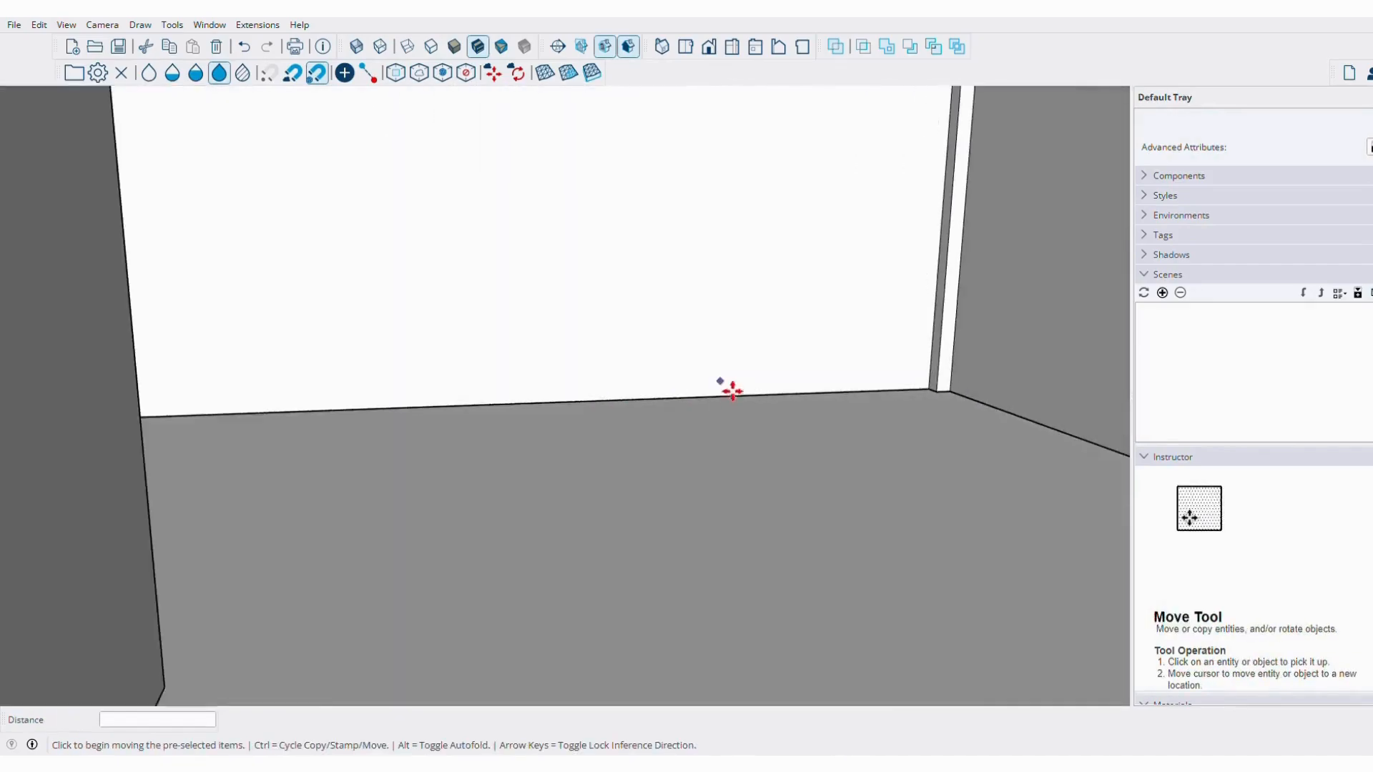
{"action": "scroll", "coordinate": [732, 379], "scroll_direction": "down", "scroll_amount": 5}
{"action": "key", "text": "s"}
{"action": "scroll", "coordinate": [692, 358], "scroll_direction": "up", "scroll_amount": 4}
{"action": "middle_click_drag", "start_coordinate": [589, 409], "coordinate": [597, 501]}
{"action": "scroll", "coordinate": [647, 357], "scroll_direction": "up", "scroll_amount": 2}
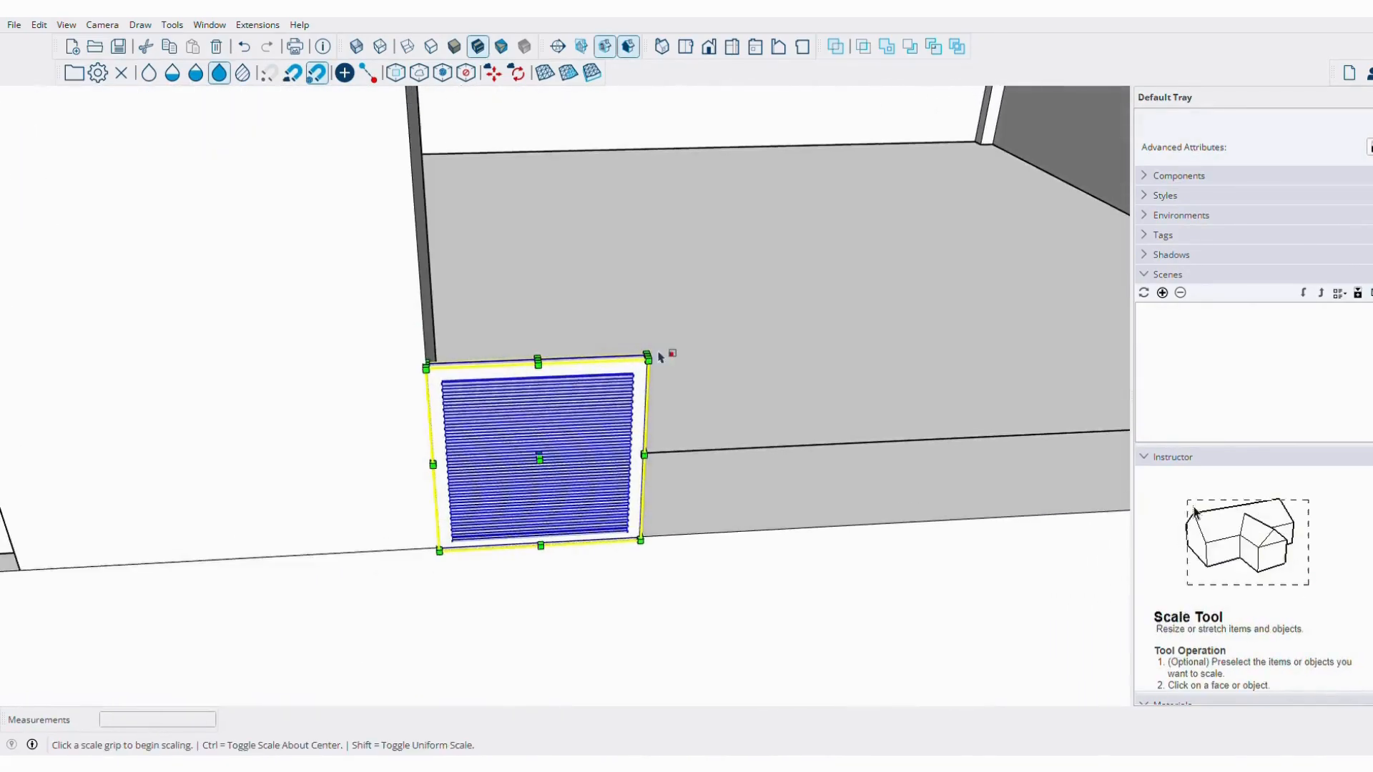
{"action": "scroll", "coordinate": [644, 401], "scroll_direction": "up", "scroll_amount": 3}
{"action": "left_click", "coordinate": [667, 409]}
{"action": "scroll", "coordinate": [782, 358], "scroll_direction": "down", "scroll_amount": 7}
{"action": "middle_click_drag", "start_coordinate": [781, 358], "coordinate": [726, 307]}
{"action": "scroll", "coordinate": [775, 309], "scroll_direction": "up", "scroll_amount": 3}
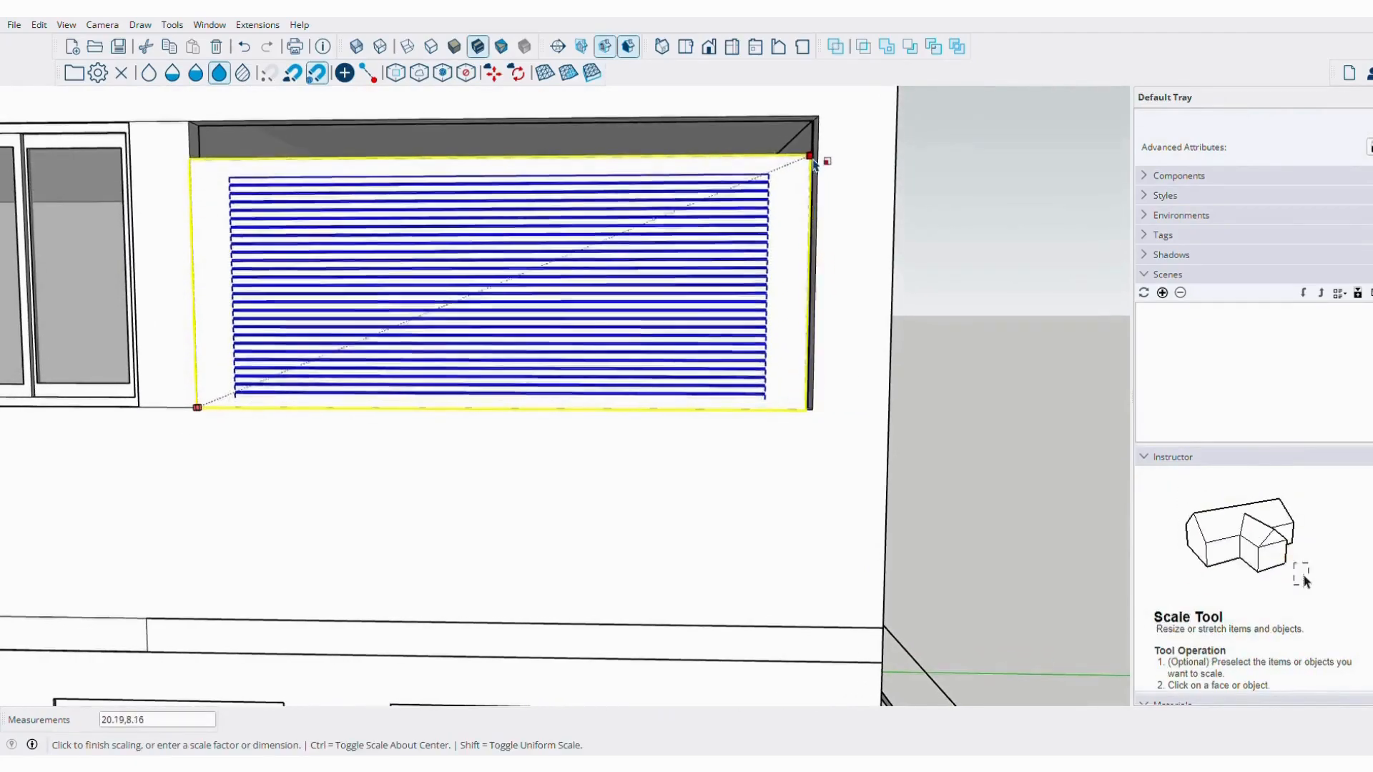
{"action": "key", "text": "space"}
{"action": "scroll", "coordinate": [854, 315], "scroll_direction": "down", "scroll_amount": 2}
{"action": "middle_click_drag", "start_coordinate": [829, 286], "coordinate": [913, 273]}
{"action": "left_click", "coordinate": [913, 273]}
{"action": "middle_click_drag", "start_coordinate": [643, 301], "coordinate": [284, 329]}
{"action": "scroll", "coordinate": [805, 254], "scroll_direction": "down", "scroll_amount": 2}
{"action": "scroll", "coordinate": [692, 337], "scroll_direction": "up", "scroll_amount": 5}
{"action": "middle_click_drag", "start_coordinate": [692, 337], "coordinate": [608, 353]}
{"action": "left_click", "coordinate": [557, 328]}
{"action": "double_click", "coordinate": [557, 328]}
{"action": "scroll", "coordinate": [568, 322], "scroll_direction": "up", "scroll_amount": 2}
{"action": "double_click", "coordinate": [537, 270]}
{"action": "scroll", "coordinate": [576, 355], "scroll_direction": "up", "scroll_amount": 3}
{"action": "scroll", "coordinate": [560, 274], "scroll_direction": "up", "scroll_amount": 3}
{"action": "scroll", "coordinate": [548, 288], "scroll_direction": "down", "scroll_amount": 5}
{"action": "middle_click_drag", "start_coordinate": [549, 288], "coordinate": [675, 246]}
{"action": "key", "text": "s"}
{"action": "key", "text": "space"}
{"action": "scroll", "coordinate": [336, 357], "scroll_direction": "down", "scroll_amount": 5}
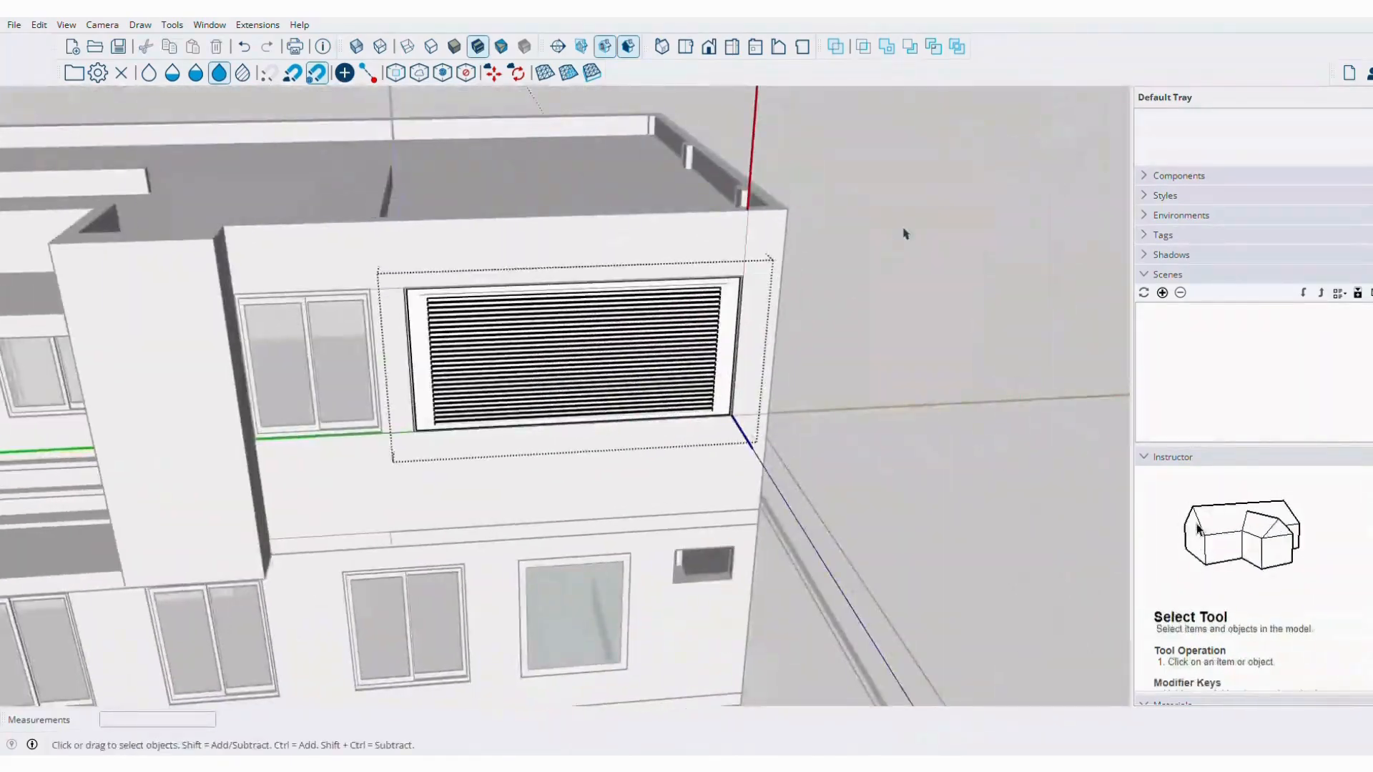
{"action": "left_click", "coordinate": [892, 248]}
{"action": "middle_click_drag", "start_coordinate": [629, 329], "coordinate": [700, 306]}
{"action": "left_click", "coordinate": [555, 406]}
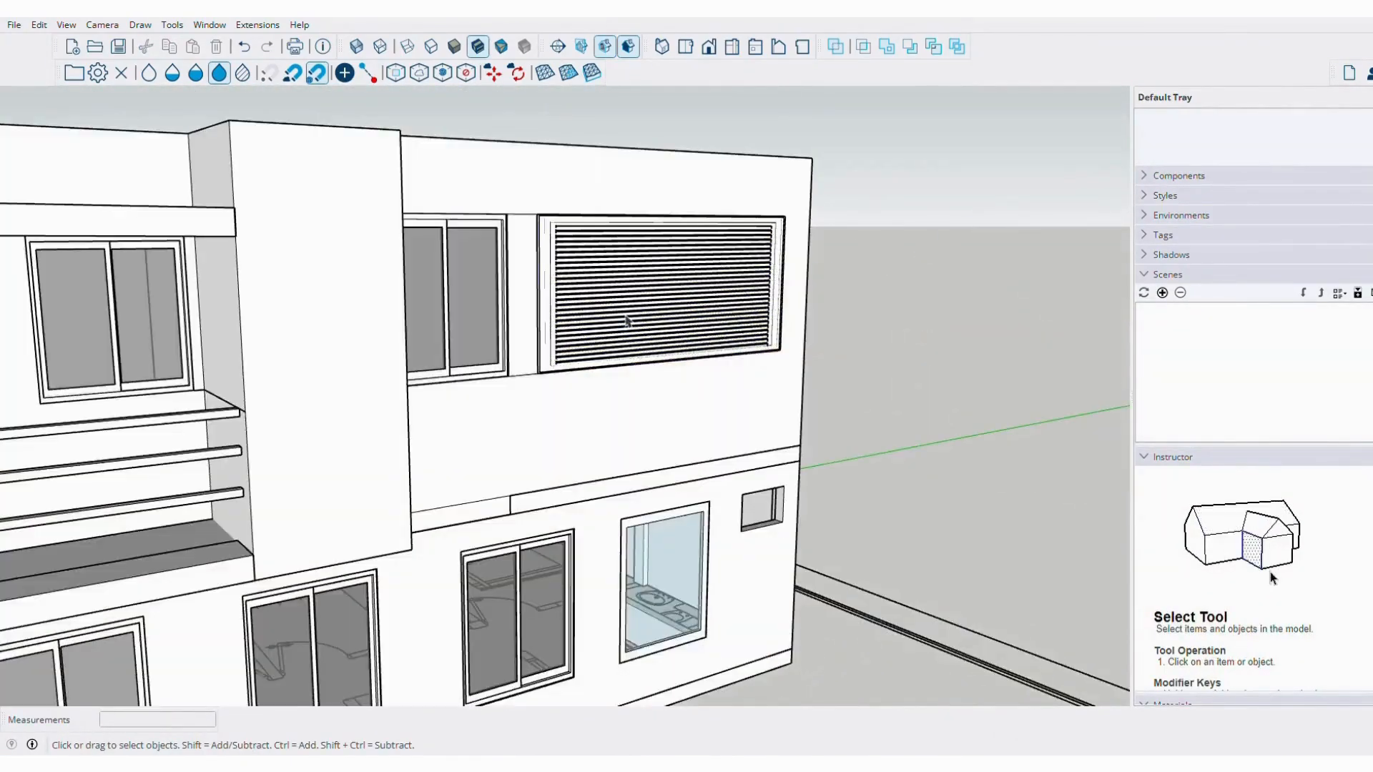
Try to adjust the upper louvred window by scaling it from its side edge and opening the component to edit its frame.
{"action": "left_click", "coordinate": [628, 318]}
{"action": "key", "text": "s"}
{"action": "scroll", "coordinate": [592, 322], "scroll_direction": "up", "scroll_amount": 3}
{"action": "middle_click_drag", "start_coordinate": [530, 272], "coordinate": [502, 287]}
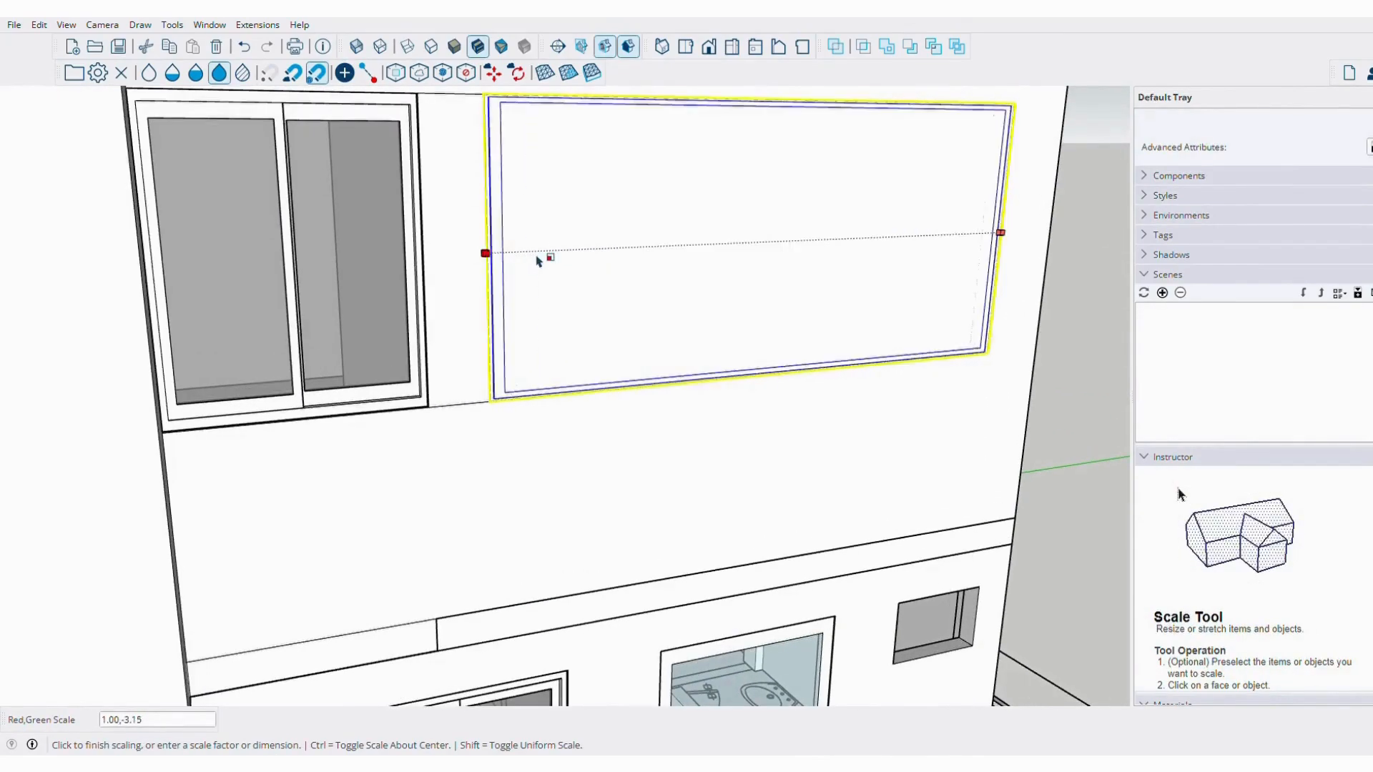
{"action": "scroll", "coordinate": [574, 263], "scroll_direction": "up", "scroll_amount": 3}
{"action": "middle_click_drag", "start_coordinate": [574, 262], "coordinate": [621, 306]}
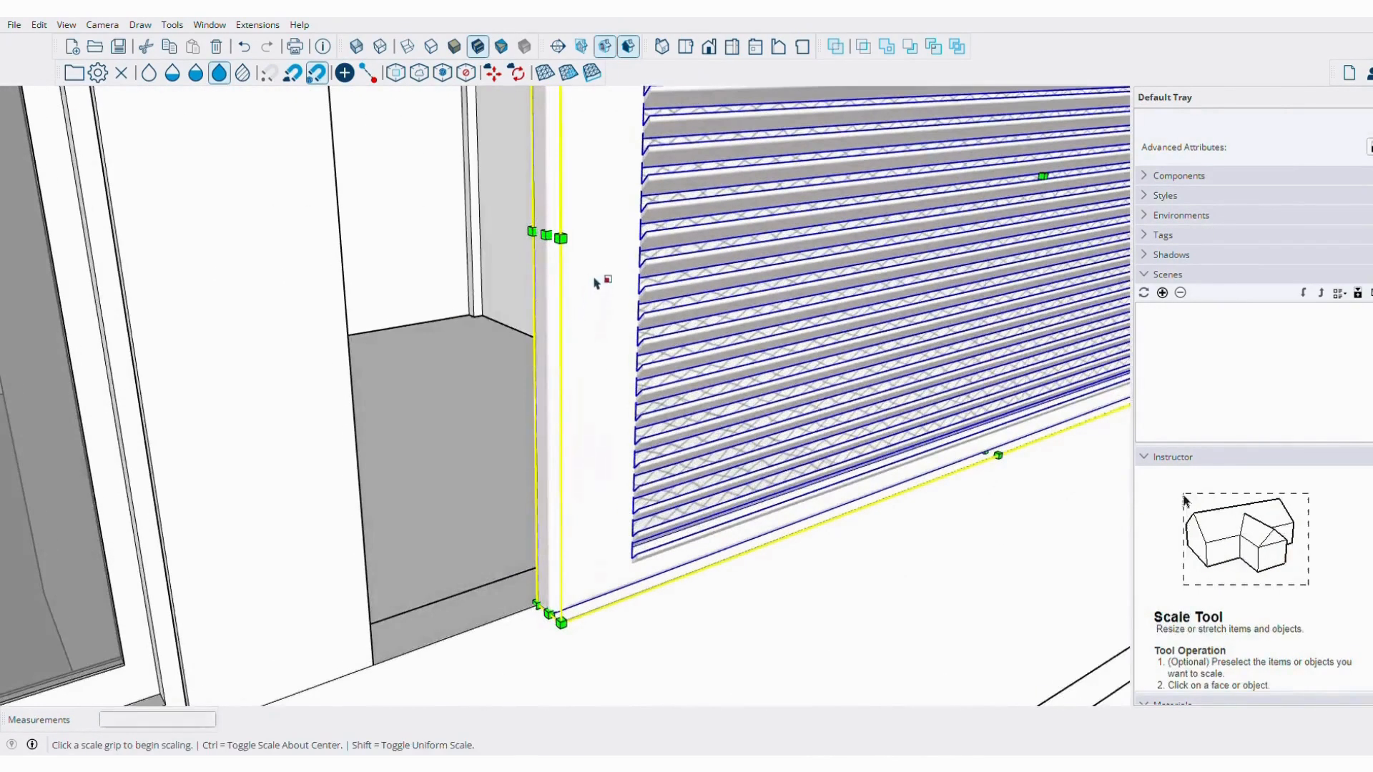
{"action": "key", "text": "space"}
{"action": "scroll", "coordinate": [562, 286], "scroll_direction": "up", "scroll_amount": 1}
{"action": "double_click", "coordinate": [562, 286]}
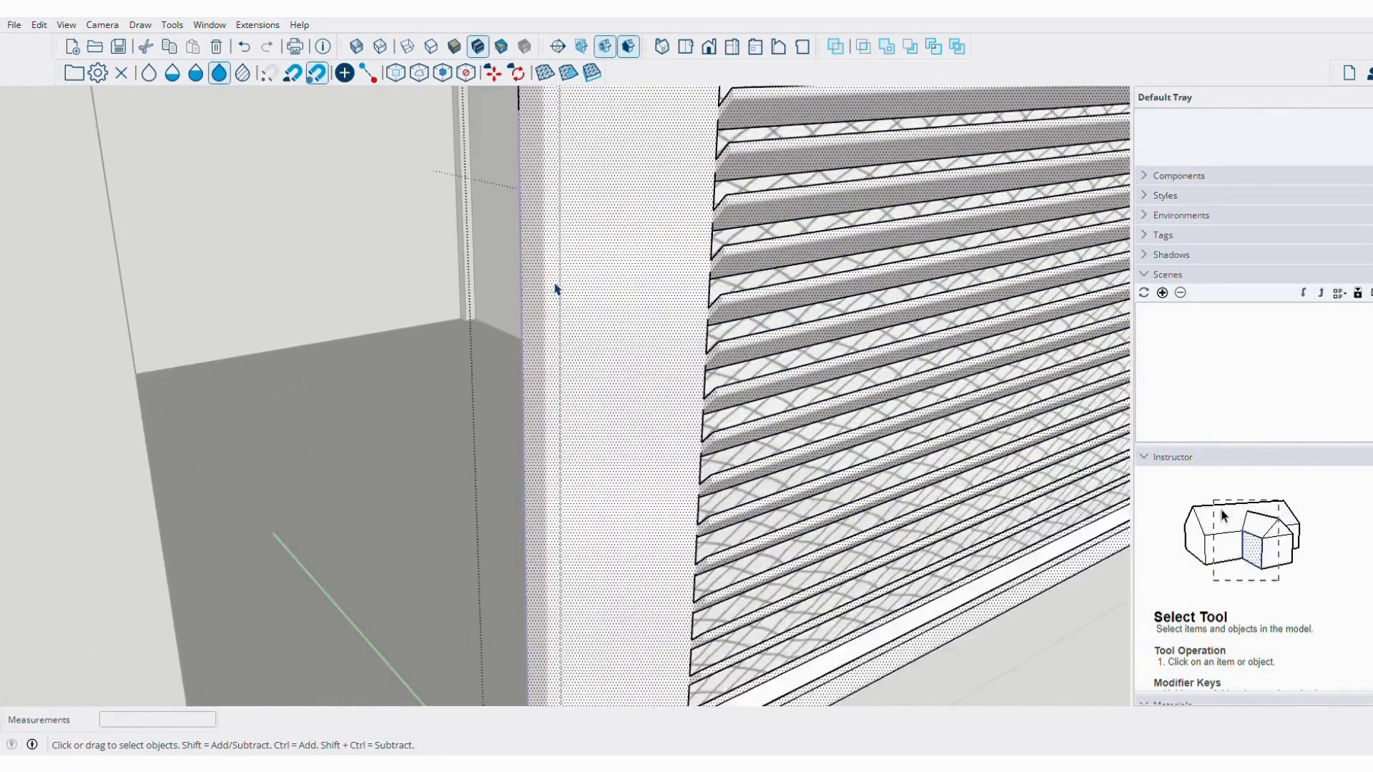
{"action": "scroll", "coordinate": [555, 288], "scroll_direction": "down", "scroll_amount": 3}
{"action": "middle_click_drag", "start_coordinate": [555, 325], "coordinate": [672, 293]}
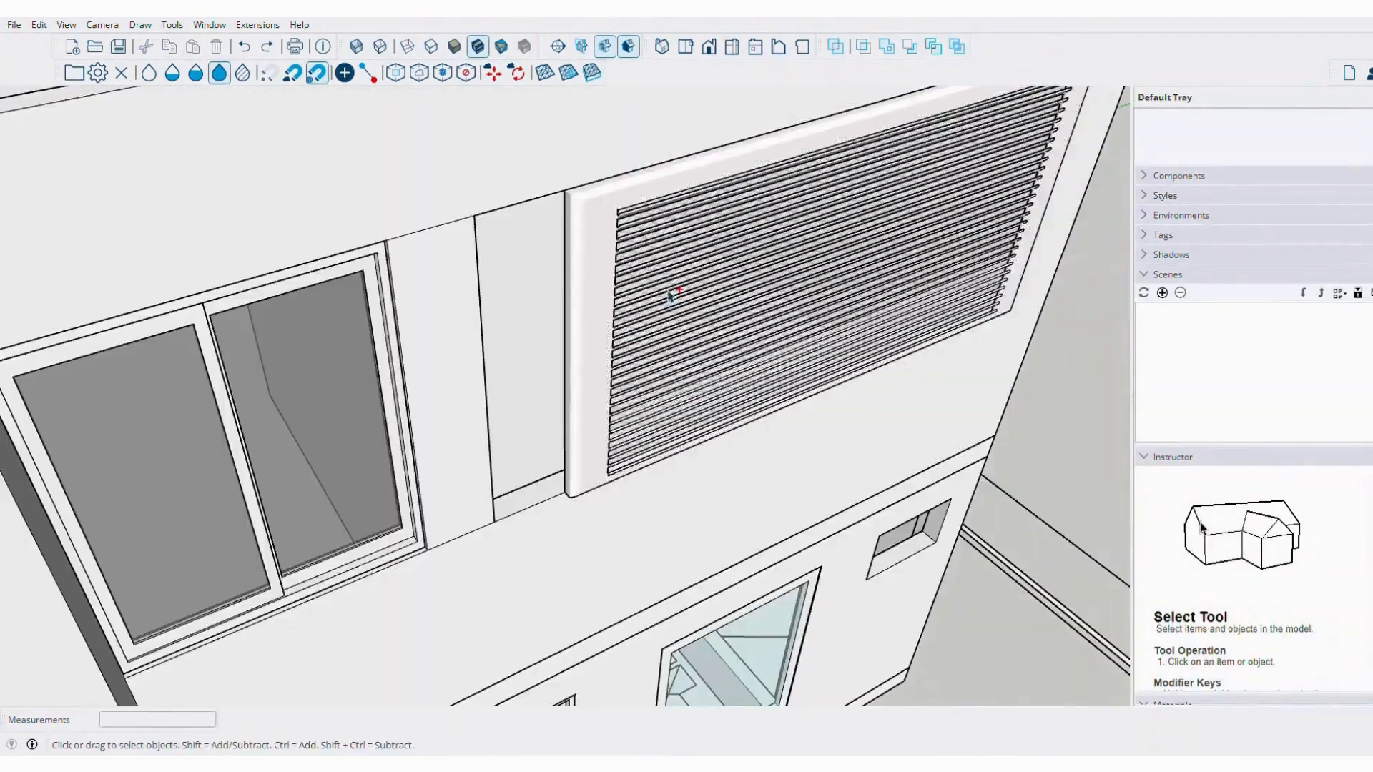
{"action": "scroll", "coordinate": [721, 298], "scroll_direction": "down", "scroll_amount": 3}
Copy the louvred window to the lower corner of the small ground-floor opening near the end of the side wall.
{"action": "middle_click_drag", "start_coordinate": [610, 416], "coordinate": [441, 196]}
{"action": "middle_click_drag", "start_coordinate": [811, 337], "coordinate": [622, 337], "text": "shift"}
{"action": "scroll", "coordinate": [552, 249], "scroll_direction": "up", "scroll_amount": 2}
{"action": "mouse_move", "coordinate": [552, 248]}
{"action": "middle_mouse_down", "text": "shift"}
{"action": "mouse_move", "coordinate": [492, 235]}
{"action": "mouse_move", "coordinate": [534, 266]}
{"action": "middle_mouse_up", "text": "shift"}
{"action": "left_click", "coordinate": [535, 266]}
{"action": "scroll", "coordinate": [461, 331], "scroll_direction": "up", "scroll_amount": 3}
{"action": "left_click", "coordinate": [444, 306]}
{"action": "key", "text": "ctrl"}
{"action": "middle_click_drag", "start_coordinate": [968, 691], "coordinate": [564, 471], "text": "shift"}
{"action": "scroll", "coordinate": [742, 389], "scroll_direction": "up", "scroll_amount": 5}
{"action": "scroll", "coordinate": [810, 404], "scroll_direction": "down", "scroll_amount": 5}
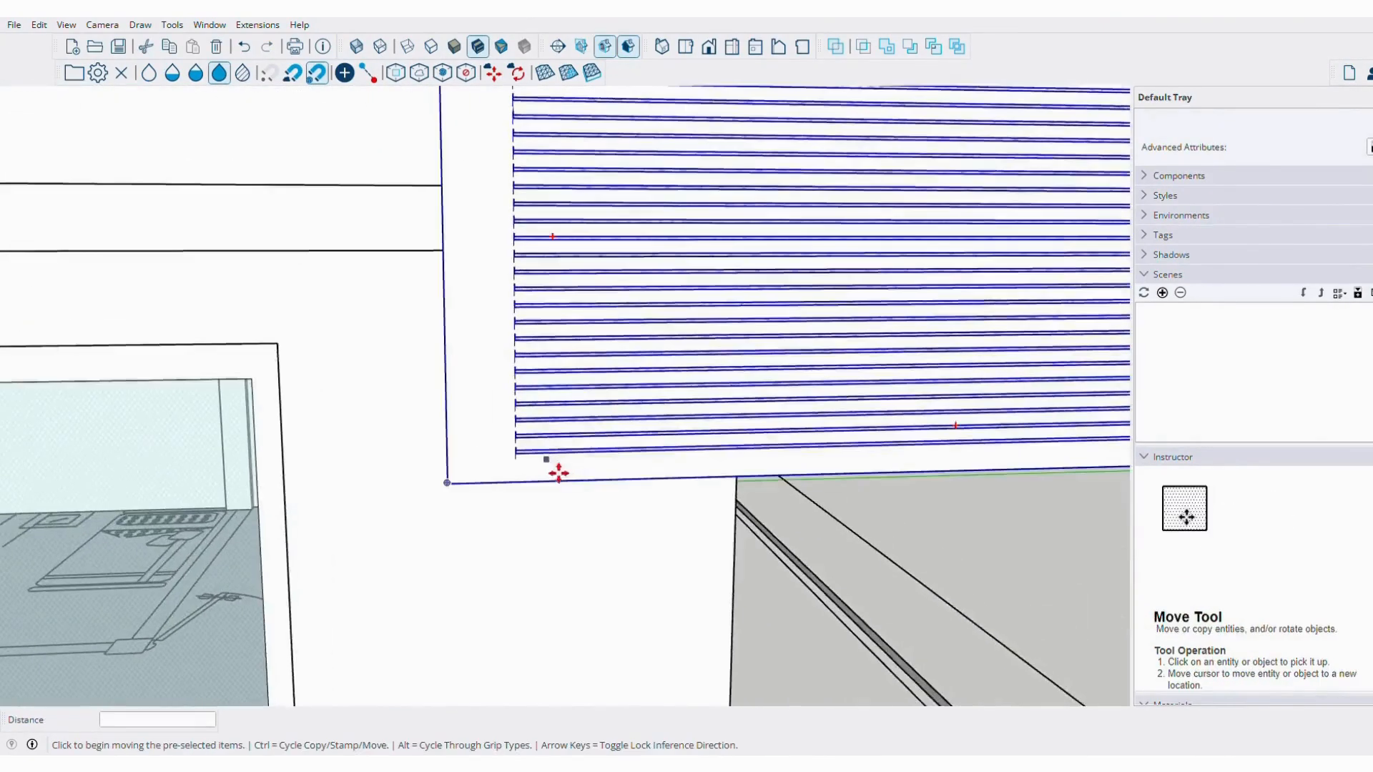
{"action": "scroll", "coordinate": [564, 472], "scroll_direction": "down", "scroll_amount": 5}
Scale the copied louvred window down from its upper corner to fit the small ground-floor opening.
{"action": "key", "text": "s"}
{"action": "middle_click_drag", "start_coordinate": [665, 374], "coordinate": [738, 441]}
{"action": "scroll", "coordinate": [739, 442], "scroll_direction": "up", "scroll_amount": 8}
{"action": "scroll", "coordinate": [696, 213], "scroll_direction": "up", "scroll_amount": 3}
{"action": "middle_click_drag", "start_coordinate": [637, 299], "coordinate": [724, 289], "text": "shift"}
{"action": "scroll", "coordinate": [616, 321], "scroll_direction": "down", "scroll_amount": 4}
{"action": "scroll", "coordinate": [865, 359], "scroll_direction": "up", "scroll_amount": 6}
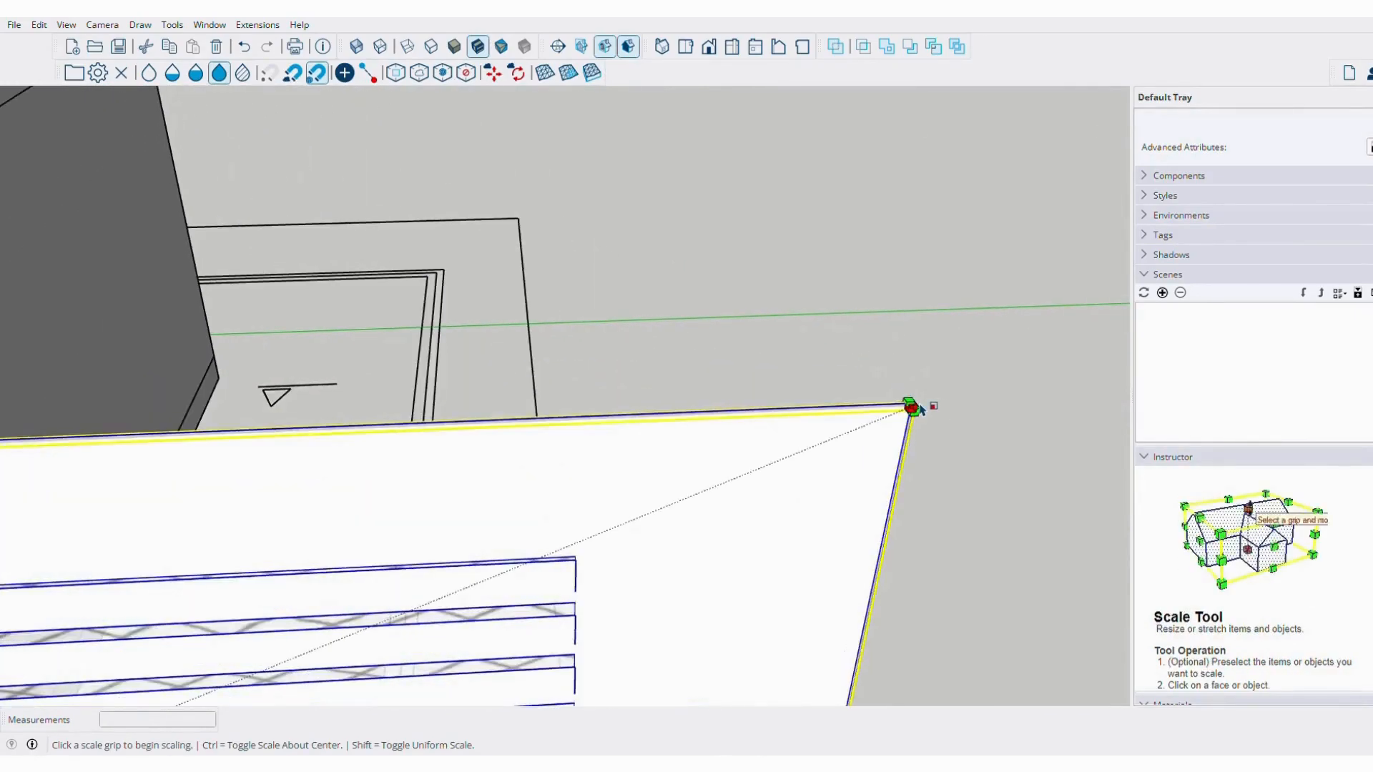
{"action": "left_click", "coordinate": [917, 408]}
{"action": "scroll", "coordinate": [472, 554], "scroll_direction": "down", "scroll_amount": 4}
{"action": "middle_click_drag", "start_coordinate": [236, 525], "coordinate": [806, 371], "text": "shift"}
{"action": "scroll", "coordinate": [794, 371], "scroll_direction": "up", "scroll_amount": 5}
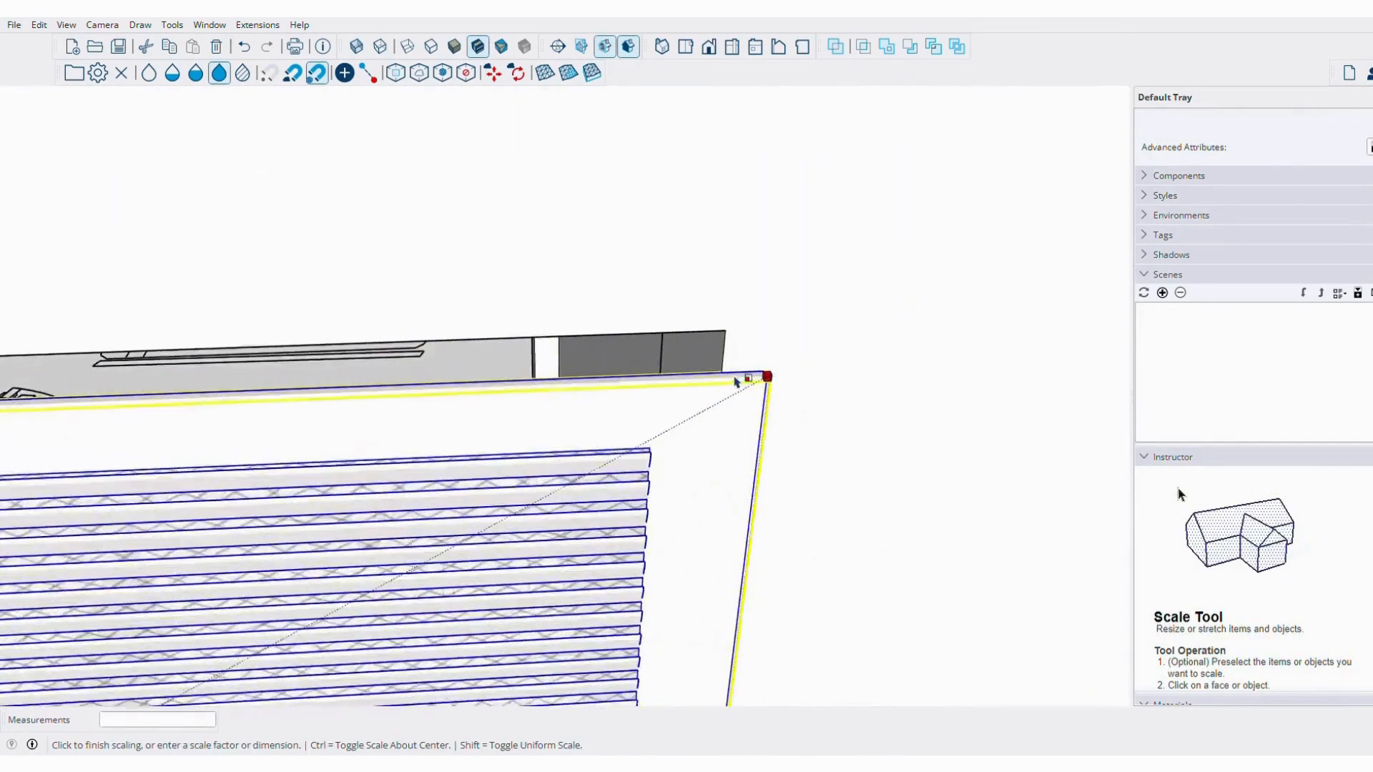
{"action": "left_click", "coordinate": [667, 361]}
Shift the small louvred window perpendicular to the side wall to adjust its depth in the opening.
{"action": "scroll", "coordinate": [667, 361], "scroll_direction": "down", "scroll_amount": 5}
{"action": "middle_click_drag", "start_coordinate": [667, 361], "coordinate": [316, 450]}
{"action": "scroll", "coordinate": [469, 282], "scroll_direction": "up", "scroll_amount": 8}
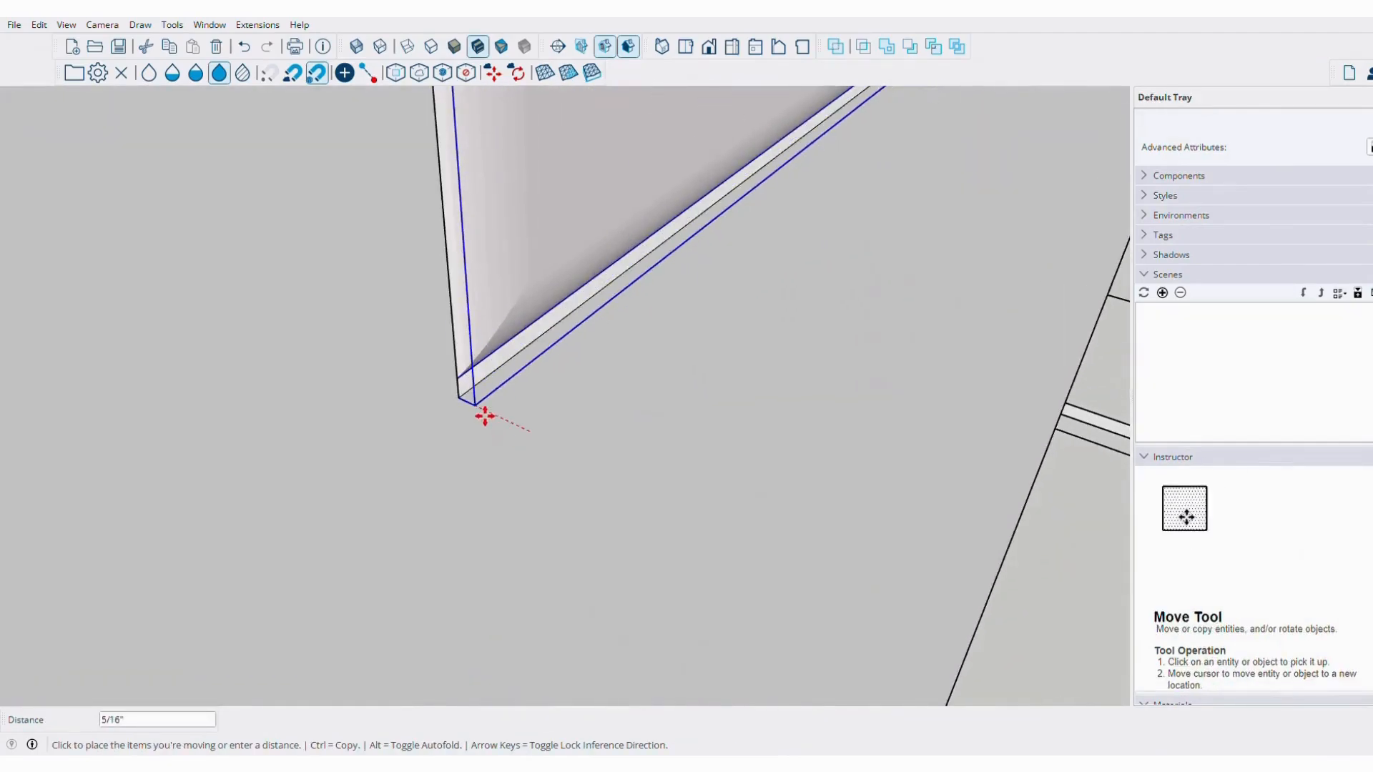
{"action": "mouse_move", "coordinate": [499, 427]}
{"action": "middle_mouse_down"}
{"action": "mouse_move", "coordinate": [261, 416]}
{"action": "mouse_move", "coordinate": [508, 429]}
{"action": "middle_mouse_up"}
{"action": "key", "text": "space"}
{"action": "scroll", "coordinate": [494, 440], "scroll_direction": "down", "scroll_amount": 15}
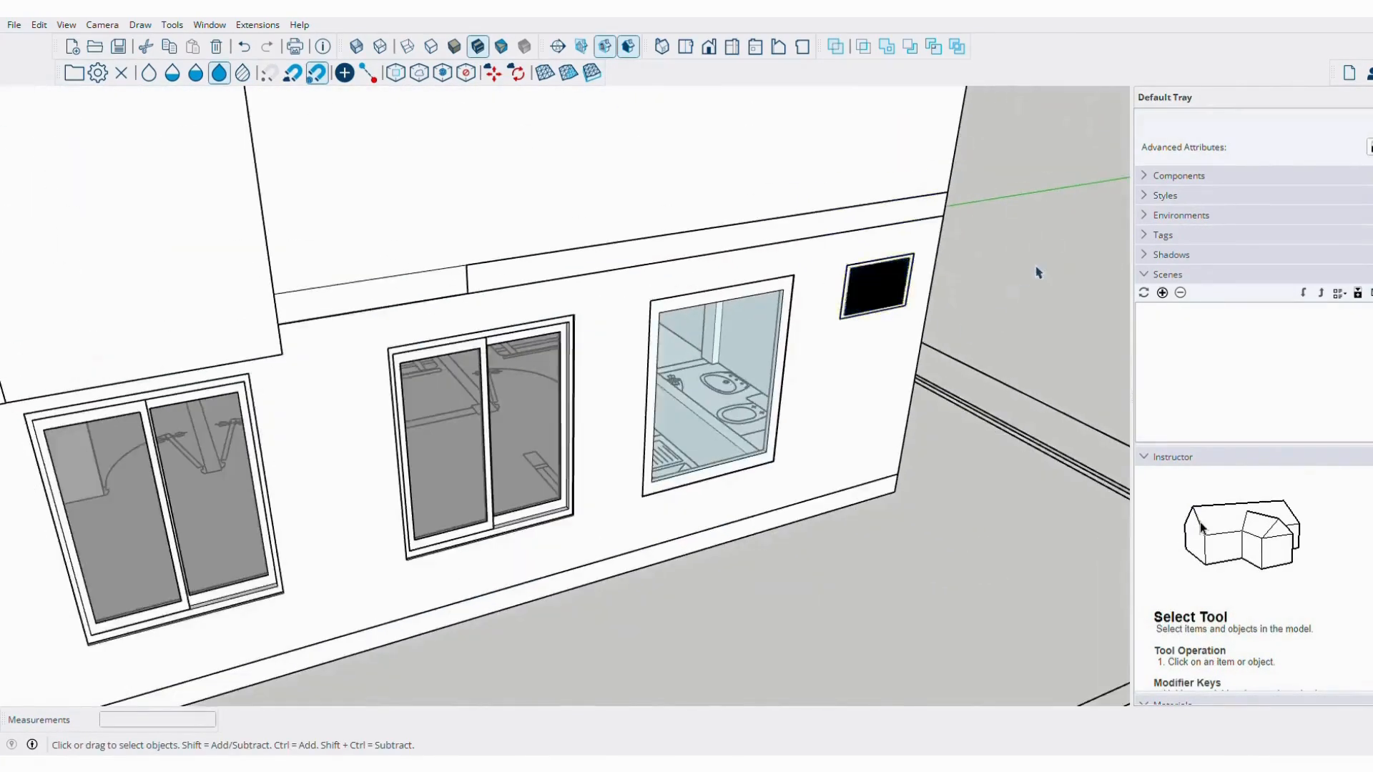
Examine the fitted windows and louvres along the side wall and around the house.
{"action": "middle_click_drag", "start_coordinate": [893, 308], "coordinate": [782, 292]}
{"action": "scroll", "coordinate": [494, 351], "scroll_direction": "down", "scroll_amount": 5}
{"action": "scroll", "coordinate": [493, 350], "scroll_direction": "up", "scroll_amount": 2}
{"action": "middle_click_drag", "start_coordinate": [493, 350], "coordinate": [732, 431]}
{"action": "scroll", "coordinate": [691, 525], "scroll_direction": "up", "scroll_amount": 12}
{"action": "middle_click_drag", "start_coordinate": [691, 525], "coordinate": [655, 564]}
{"action": "scroll", "coordinate": [662, 469], "scroll_direction": "down", "scroll_amount": 10}
{"action": "middle_click_drag", "start_coordinate": [750, 371], "coordinate": [635, 447]}
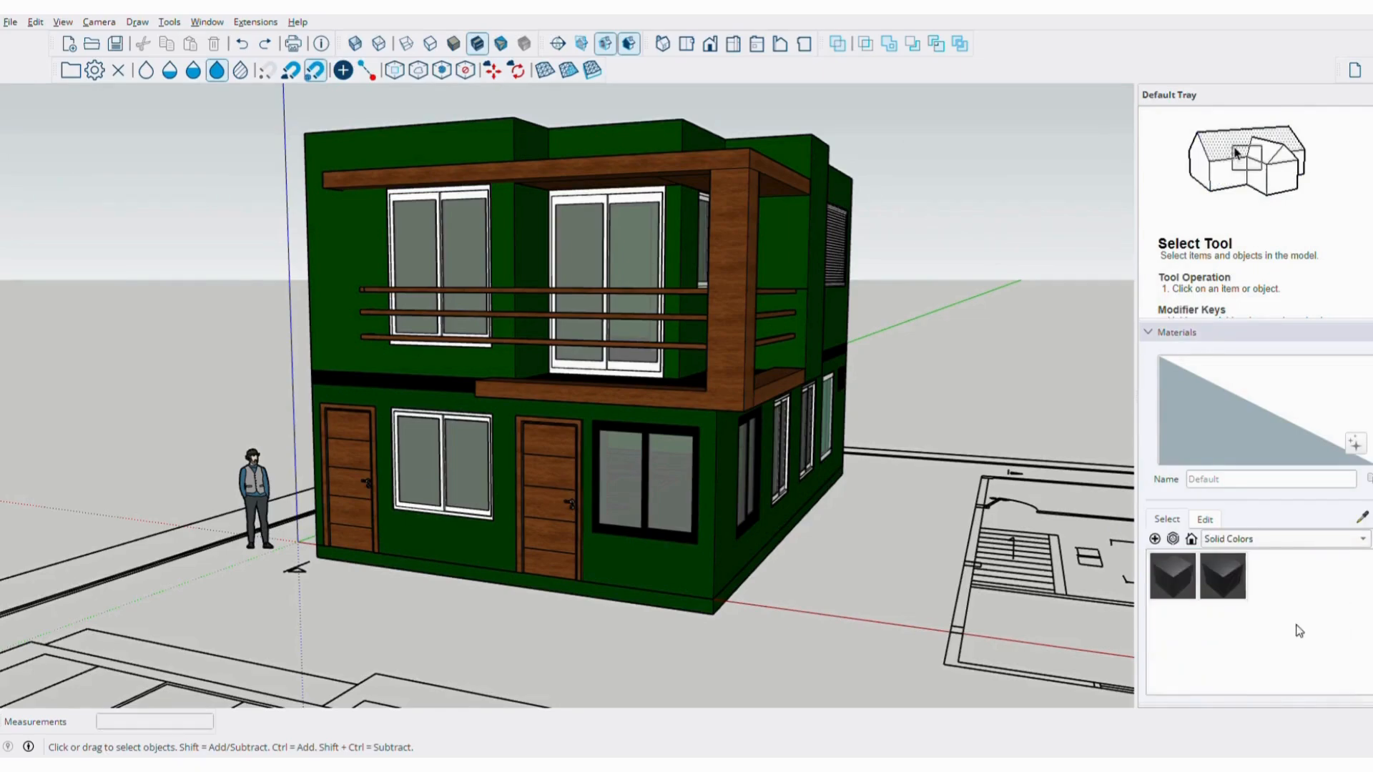
Paint the white frames of the two upper-floor sliding units behind the front balcony rails with M09_Shadow_Night.
{"action": "left_click", "coordinate": [1223, 586]}
{"action": "scroll", "coordinate": [619, 226], "scroll_direction": "up", "scroll_amount": 5}
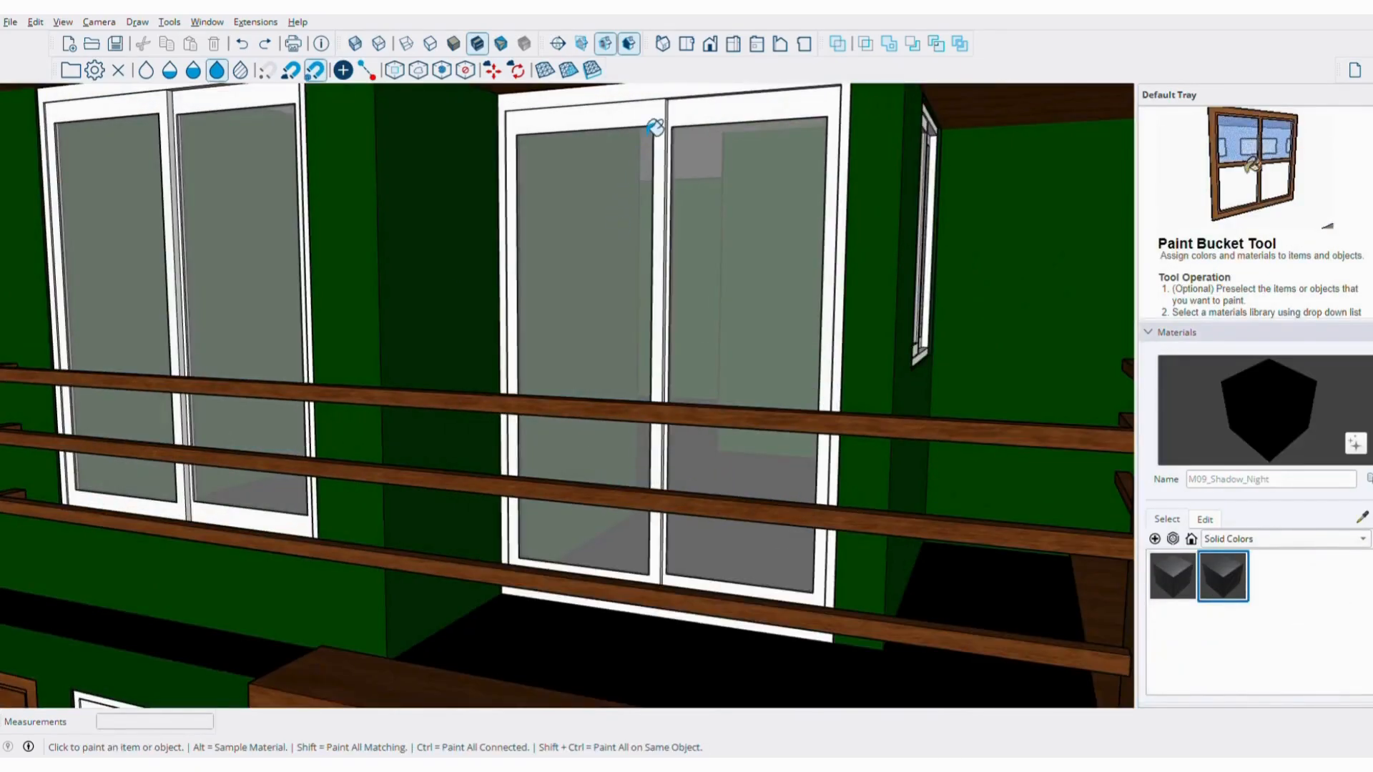
{"action": "middle_click_drag", "start_coordinate": [655, 128], "coordinate": [751, 398]}
{"action": "scroll", "coordinate": [782, 514], "scroll_direction": "down", "scroll_amount": 5}
{"action": "scroll", "coordinate": [474, 356], "scroll_direction": "up", "scroll_amount": 3}
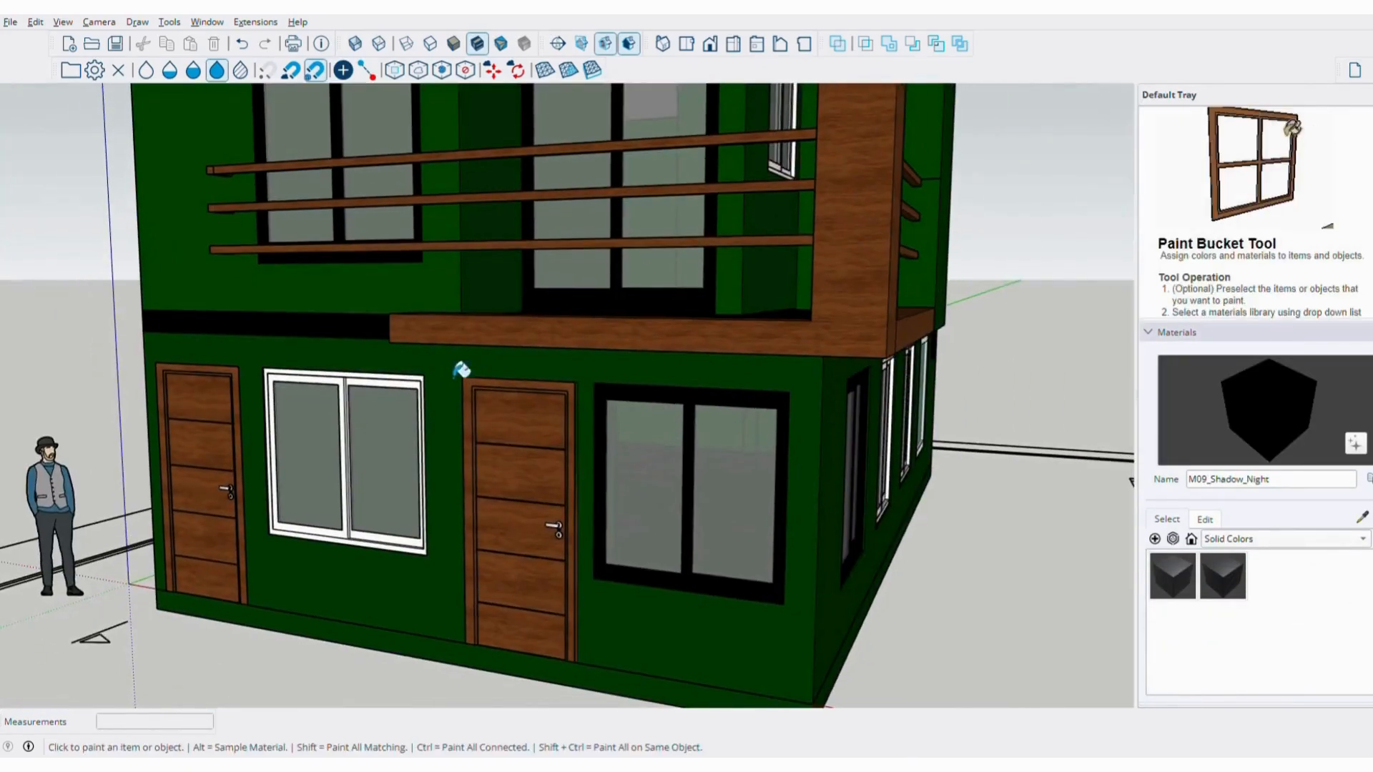
Paint the remaining white frames of the side wall's sliding windows and single-pane window with M09_Shadow_Night.
{"action": "scroll", "coordinate": [799, 338], "scroll_direction": "down", "scroll_amount": 3}
{"action": "middle_click_drag", "start_coordinate": [799, 337], "coordinate": [755, 409]}
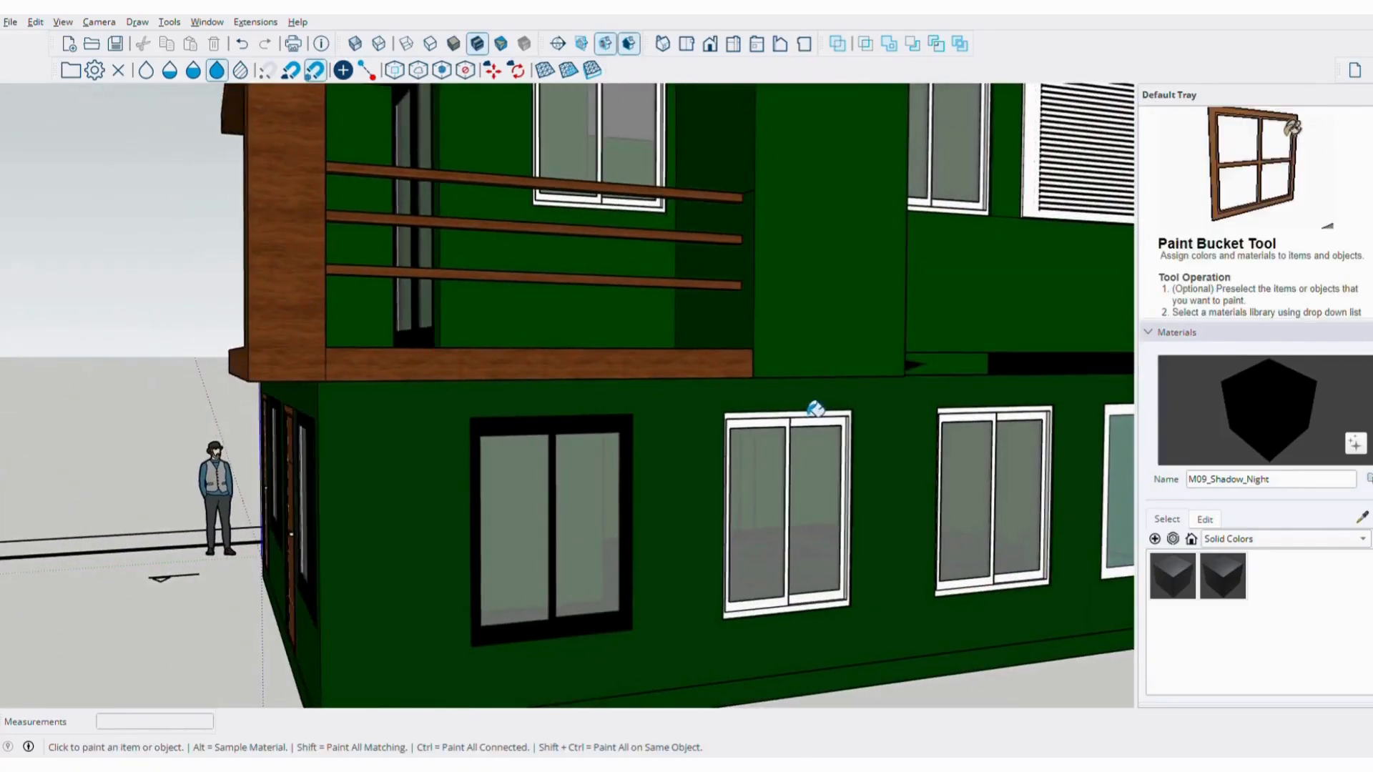
{"action": "middle_click_drag", "start_coordinate": [728, 260], "coordinate": [667, 319]}
{"action": "scroll", "coordinate": [644, 313], "scroll_direction": "up", "scroll_amount": 5}
{"action": "scroll", "coordinate": [705, 281], "scroll_direction": "down", "scroll_amount": 3}
{"action": "scroll", "coordinate": [749, 415], "scroll_direction": "up", "scroll_amount": 3}
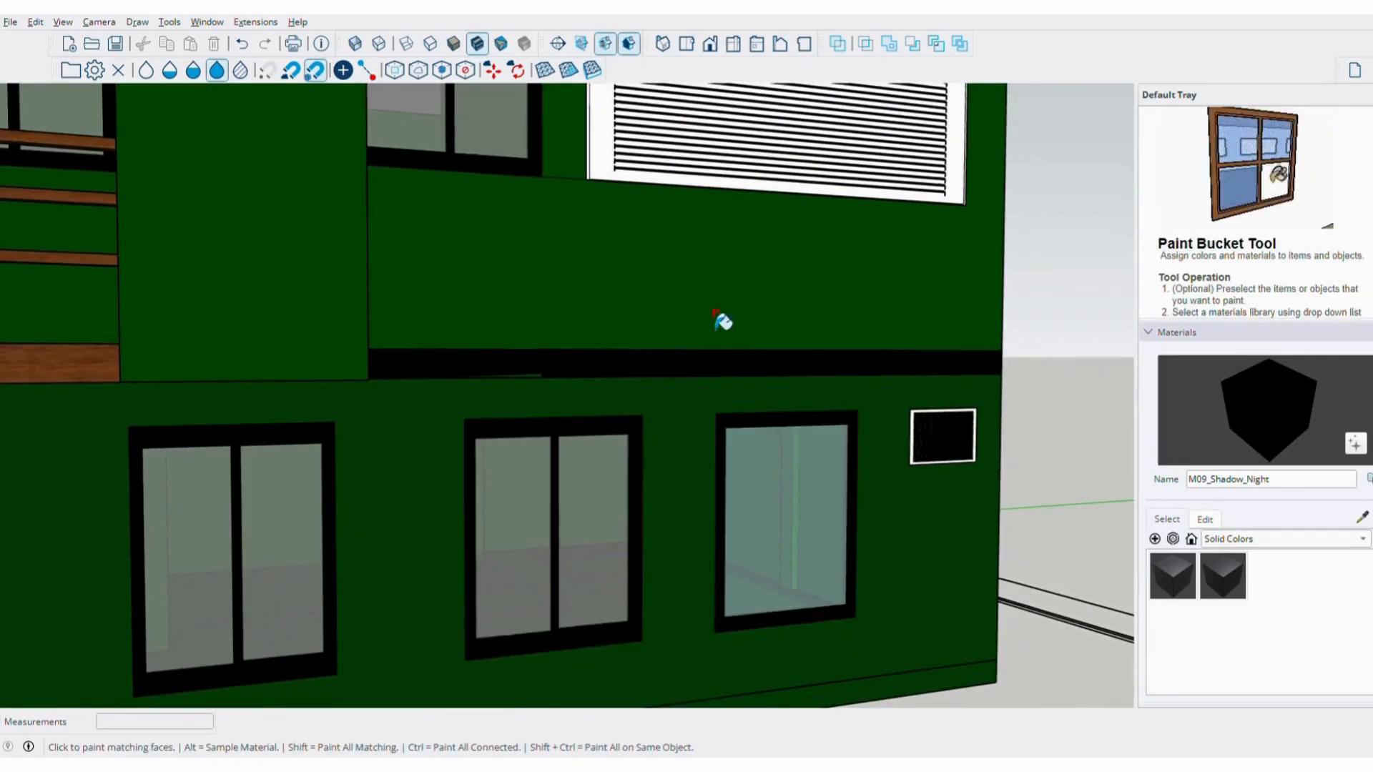
Paint the frame and all slats of the large louvre on the upper side wall with M09_Shadow_Night.
{"action": "scroll", "coordinate": [1002, 573], "scroll_direction": "down", "scroll_amount": 3}
{"action": "scroll", "coordinate": [827, 536], "scroll_direction": "up", "scroll_amount": 5}
{"action": "middle_click_drag", "start_coordinate": [827, 536], "coordinate": [486, 410]}
{"action": "middle_click_drag", "start_coordinate": [383, 338], "coordinate": [888, 600]}
{"action": "key", "text": "space"}
{"action": "scroll", "coordinate": [751, 576], "scroll_direction": "up", "scroll_amount": 5}
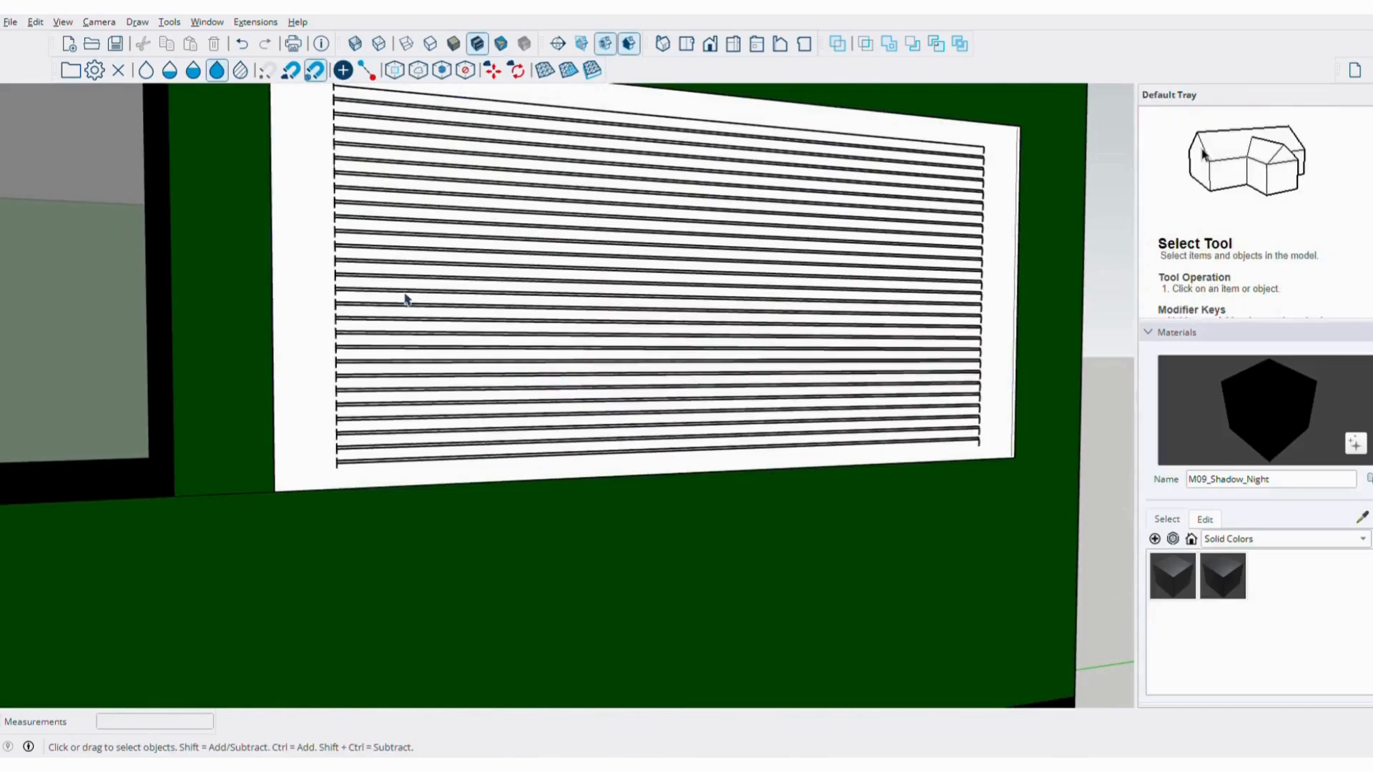
{"action": "middle_click_drag", "start_coordinate": [405, 299], "coordinate": [582, 474]}
{"action": "triple_click", "coordinate": [505, 403]}
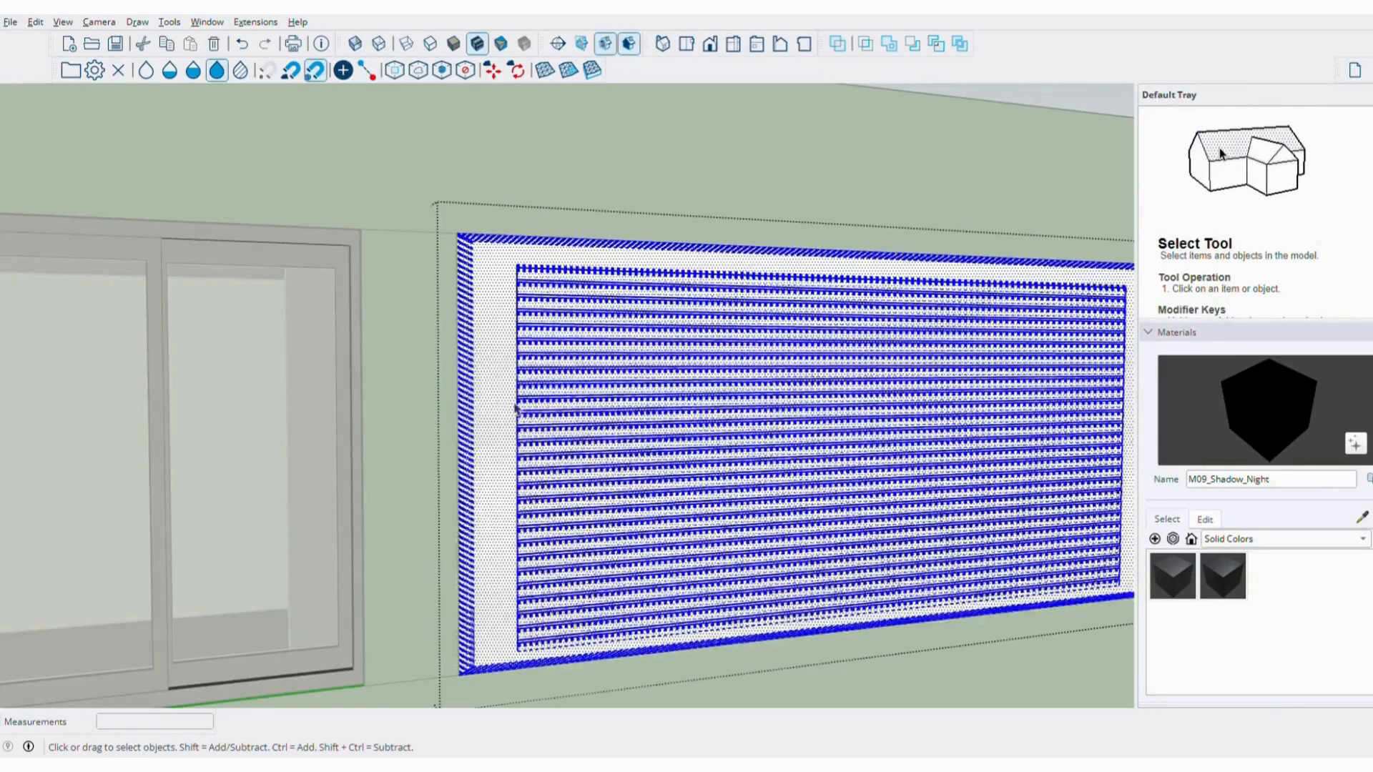
{"action": "left_click", "coordinate": [510, 363]}
{"action": "key", "text": "space"}
{"action": "scroll", "coordinate": [505, 358], "scroll_direction": "down", "scroll_amount": 3}
{"action": "mouse_move", "coordinate": [505, 358]}
{"action": "middle_mouse_down"}
{"action": "mouse_move", "coordinate": [748, 285]}
{"action": "mouse_move", "coordinate": [1020, 396]}
{"action": "middle_mouse_up"}
{"action": "left_click", "coordinate": [1021, 399]}
{"action": "scroll", "coordinate": [1020, 399], "scroll_direction": "down", "scroll_amount": 6}
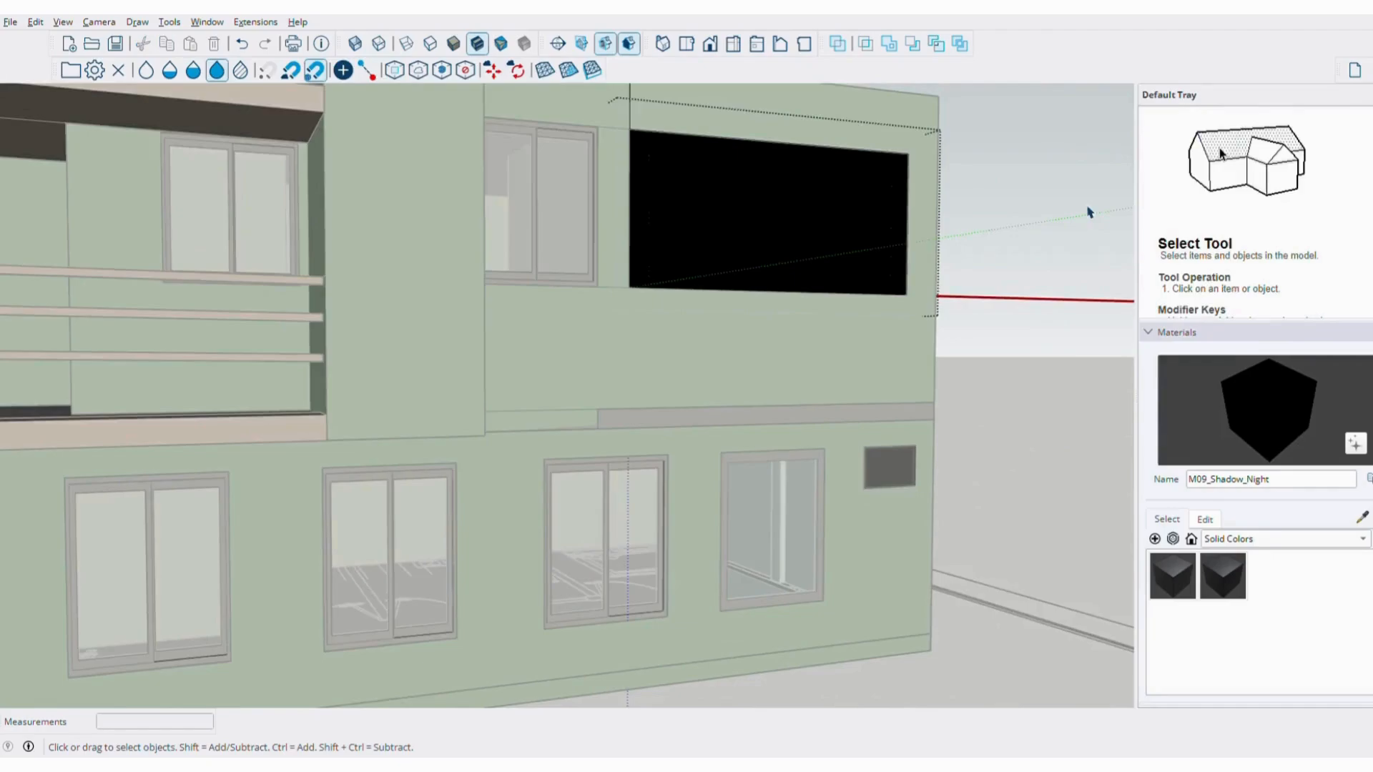
Paste the three-shade pendant lamp component and place it under the wooden roof of the upper front balcony.
{"action": "middle_click_drag", "start_coordinate": [930, 401], "coordinate": [656, 461]}
{"action": "key", "text": "ctrl+v"}
{"action": "scroll", "coordinate": [976, 357], "scroll_direction": "down", "scroll_amount": 3}
{"action": "scroll", "coordinate": [1037, 354], "scroll_direction": "up", "scroll_amount": 2}
{"action": "scroll", "coordinate": [654, 433], "scroll_direction": "up", "scroll_amount": 5}
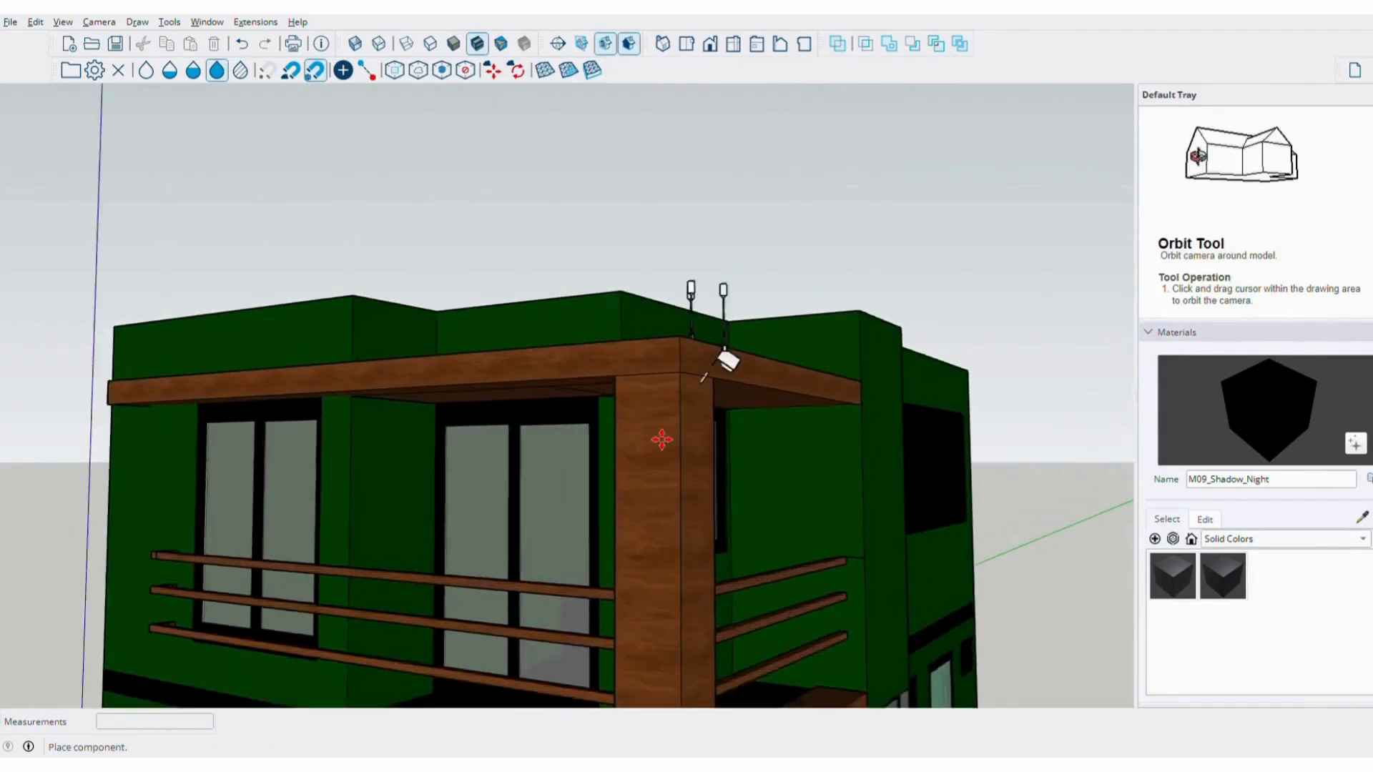
{"action": "middle_click_drag", "start_coordinate": [729, 358], "coordinate": [876, 331]}
{"action": "scroll", "coordinate": [705, 450], "scroll_direction": "up", "scroll_amount": 3}
{"action": "middle_click_drag", "start_coordinate": [704, 450], "coordinate": [749, 221]}
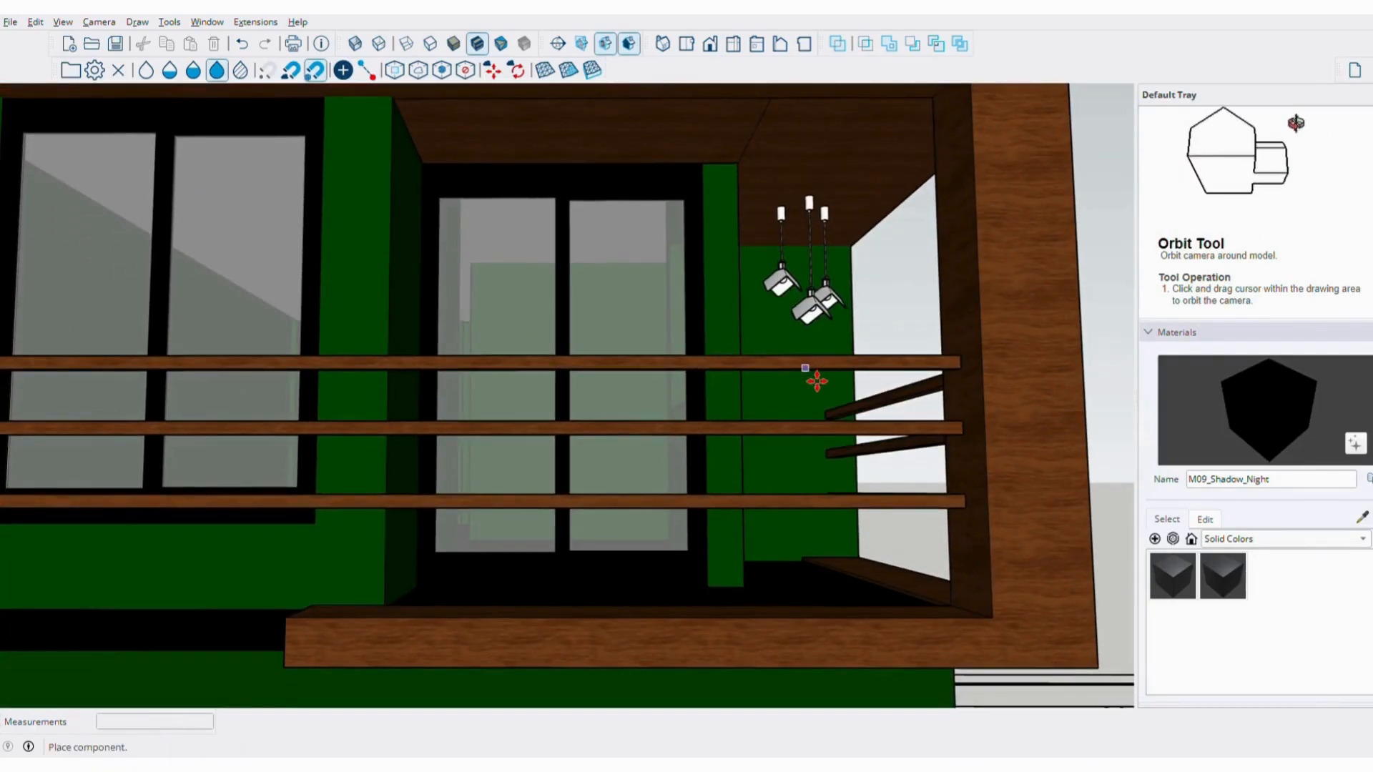
{"action": "middle_click_drag", "start_coordinate": [849, 265], "coordinate": [698, 331]}
{"action": "scroll", "coordinate": [626, 420], "scroll_direction": "up", "scroll_amount": 3}
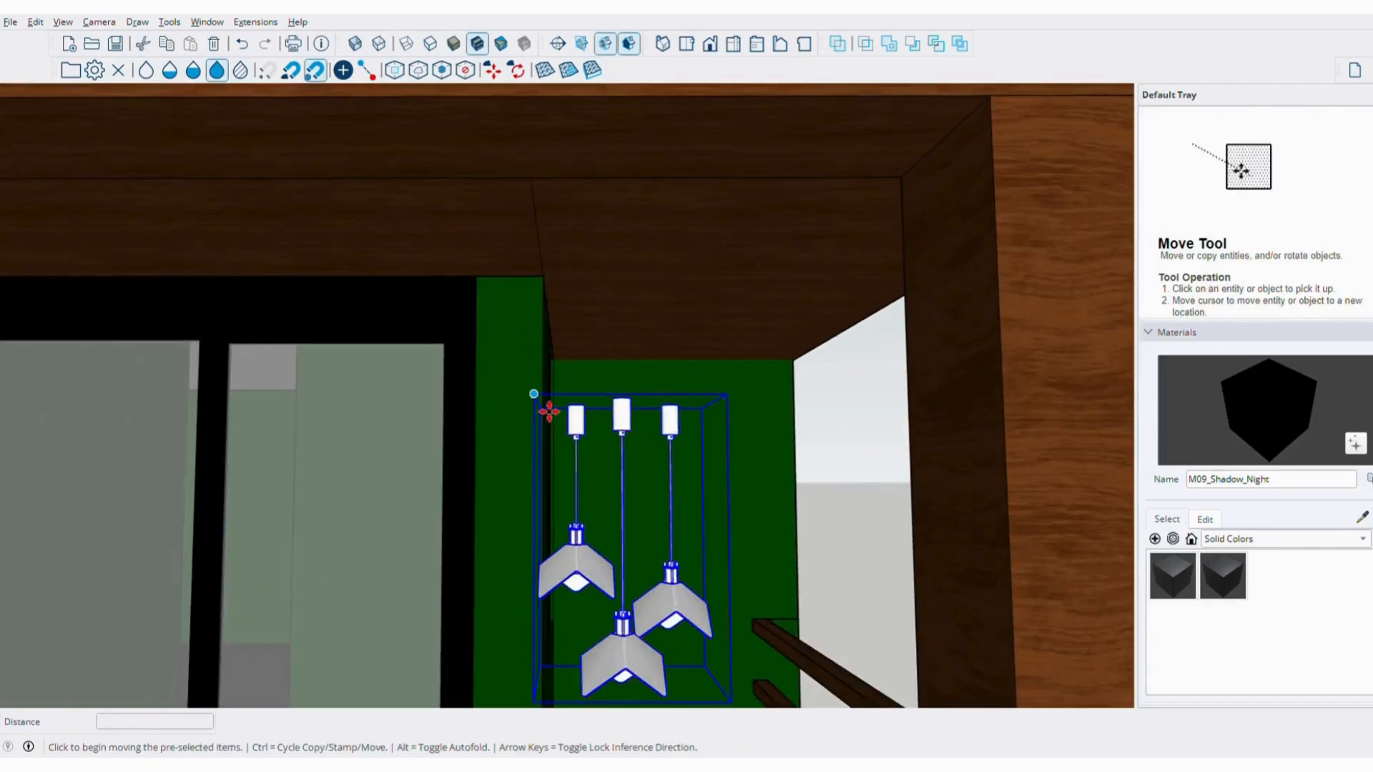
Move the pendant lamp in front of the balcony's sliding door and bring it up to the wooden ceiling.
{"action": "scroll", "coordinate": [585, 252], "scroll_direction": "down", "scroll_amount": 6}
{"action": "middle_click_drag", "start_coordinate": [629, 368], "coordinate": [429, 281]}
{"action": "scroll", "coordinate": [612, 306], "scroll_direction": "up", "scroll_amount": 3}
{"action": "middle_click_drag", "start_coordinate": [613, 307], "coordinate": [604, 251]}
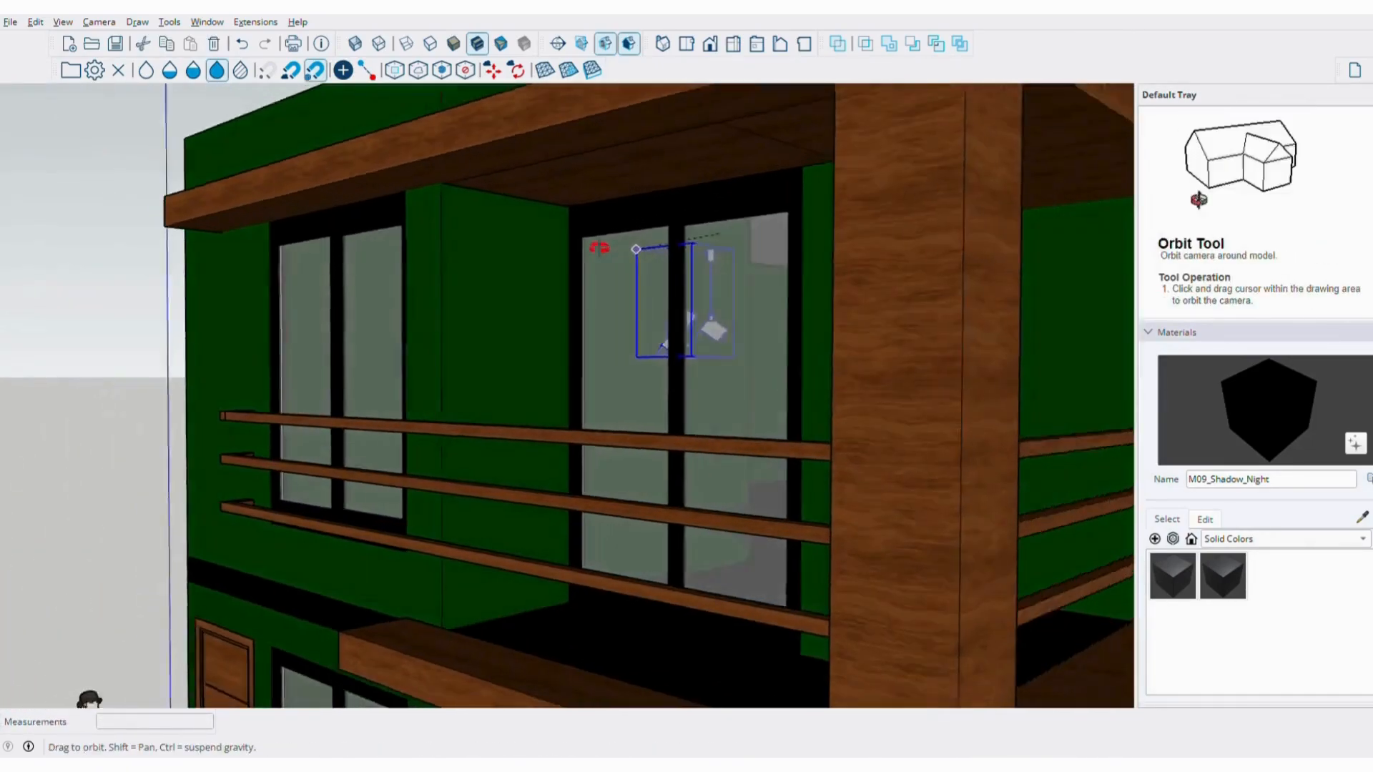
{"action": "scroll", "coordinate": [474, 190], "scroll_direction": "up", "scroll_amount": 3}
{"action": "middle_click_drag", "start_coordinate": [474, 190], "coordinate": [807, 329]}
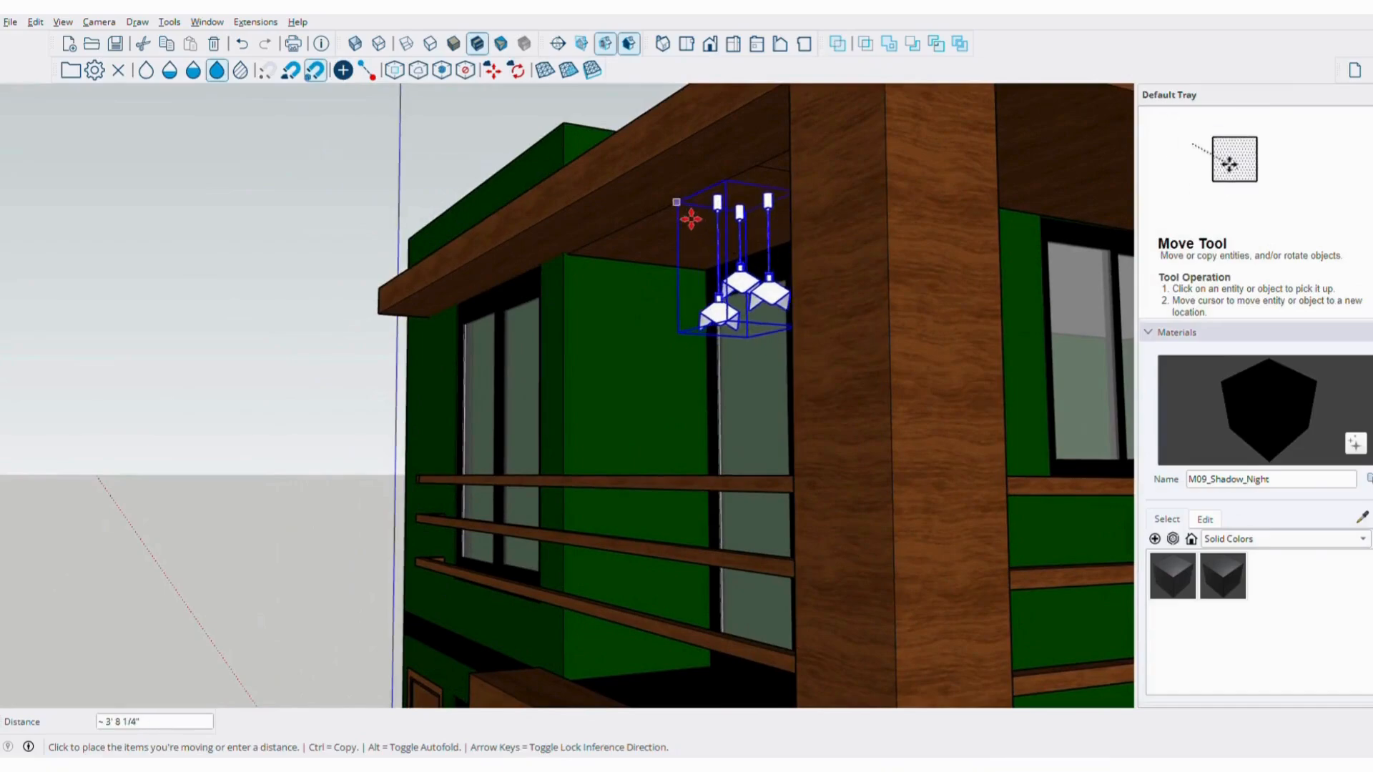
{"action": "middle_click_drag", "start_coordinate": [666, 226], "coordinate": [735, 304]}
{"action": "scroll", "coordinate": [891, 357], "scroll_direction": "down", "scroll_amount": 4}
{"action": "scroll", "coordinate": [770, 333], "scroll_direction": "down", "scroll_amount": 3}
{"action": "scroll", "coordinate": [792, 296], "scroll_direction": "up", "scroll_amount": 3}
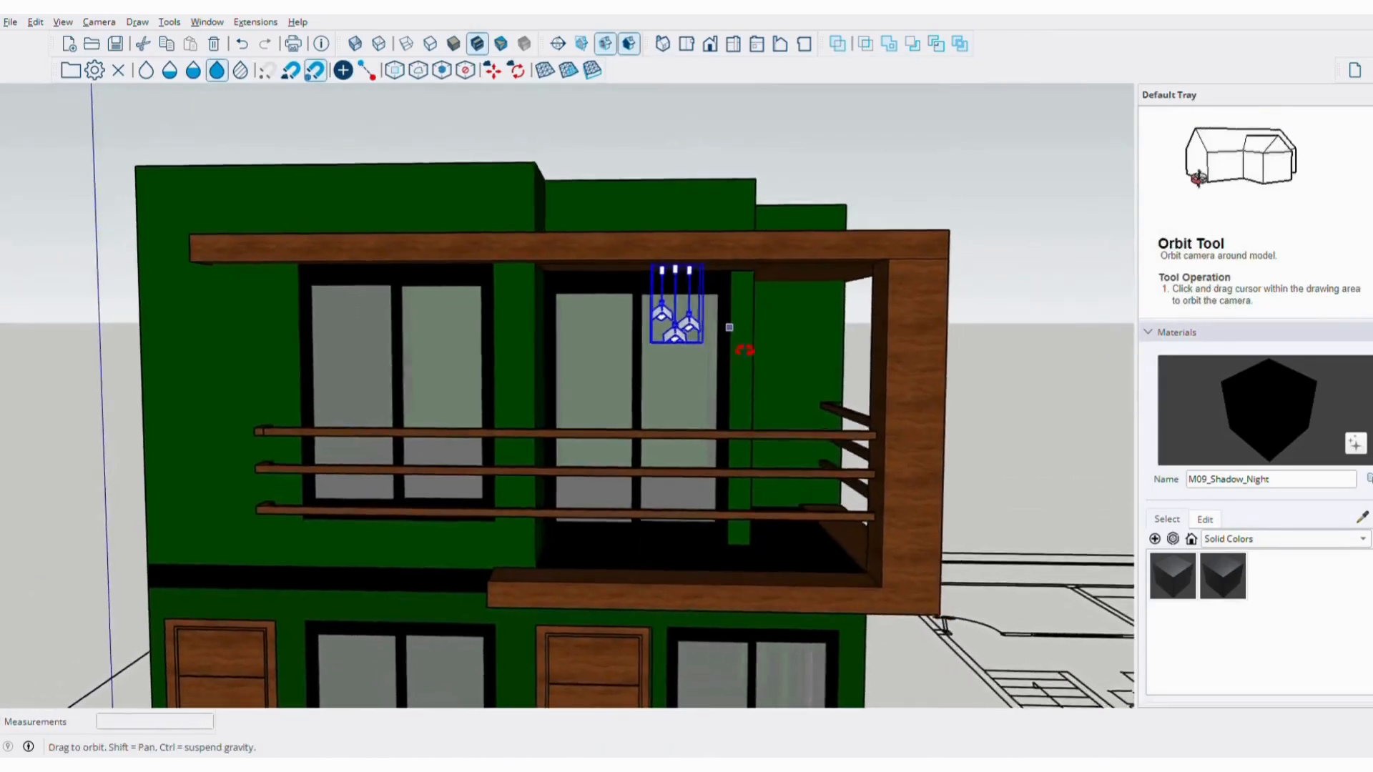
{"action": "scroll", "coordinate": [711, 283], "scroll_direction": "up", "scroll_amount": 4}
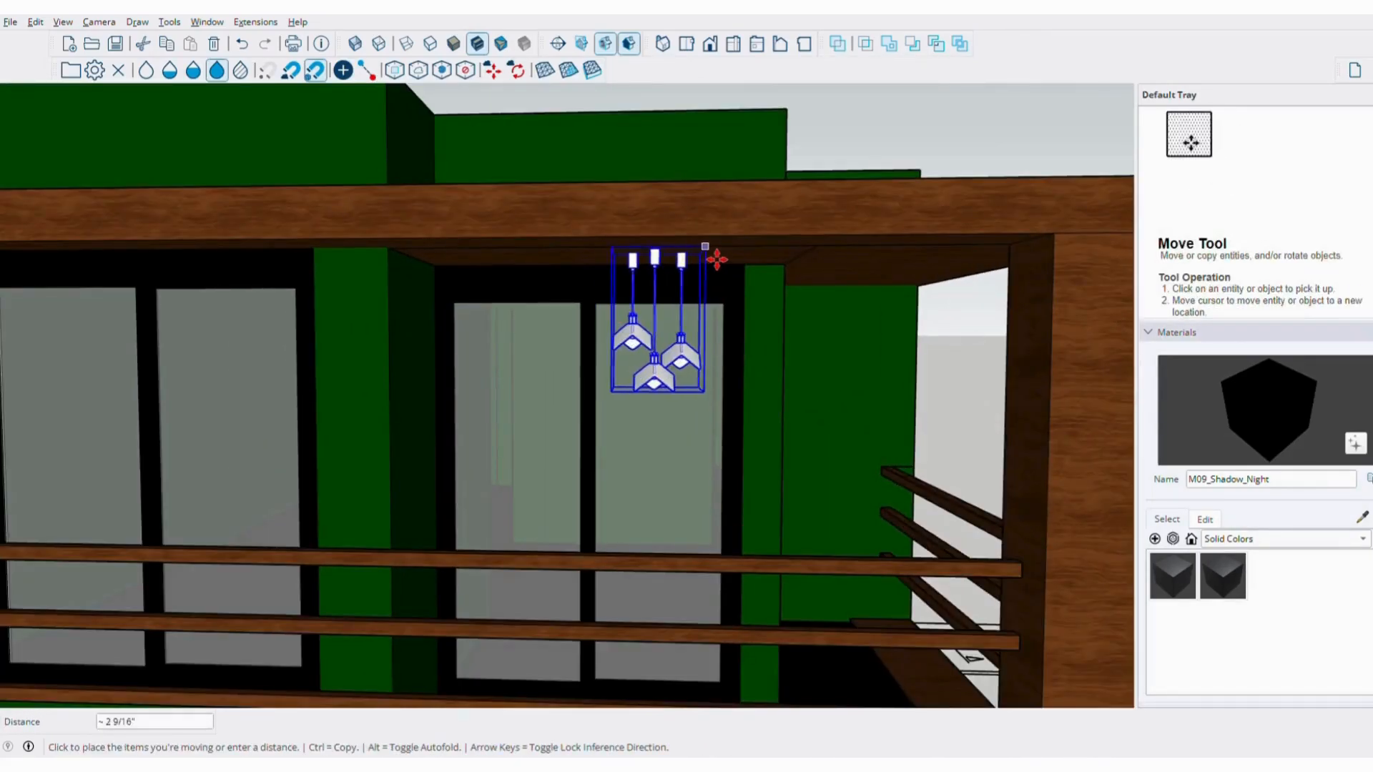
Shift the pendant lamp about 1' 9" along the balcony ceiling to line it up with the sliding door.
{"action": "scroll", "coordinate": [692, 308], "scroll_direction": "down", "scroll_amount": 4}
{"action": "middle_click_drag", "start_coordinate": [692, 307], "coordinate": [683, 208]}
{"action": "scroll", "coordinate": [803, 276], "scroll_direction": "up", "scroll_amount": 2}
{"action": "scroll", "coordinate": [680, 200], "scroll_direction": "up", "scroll_amount": 3}
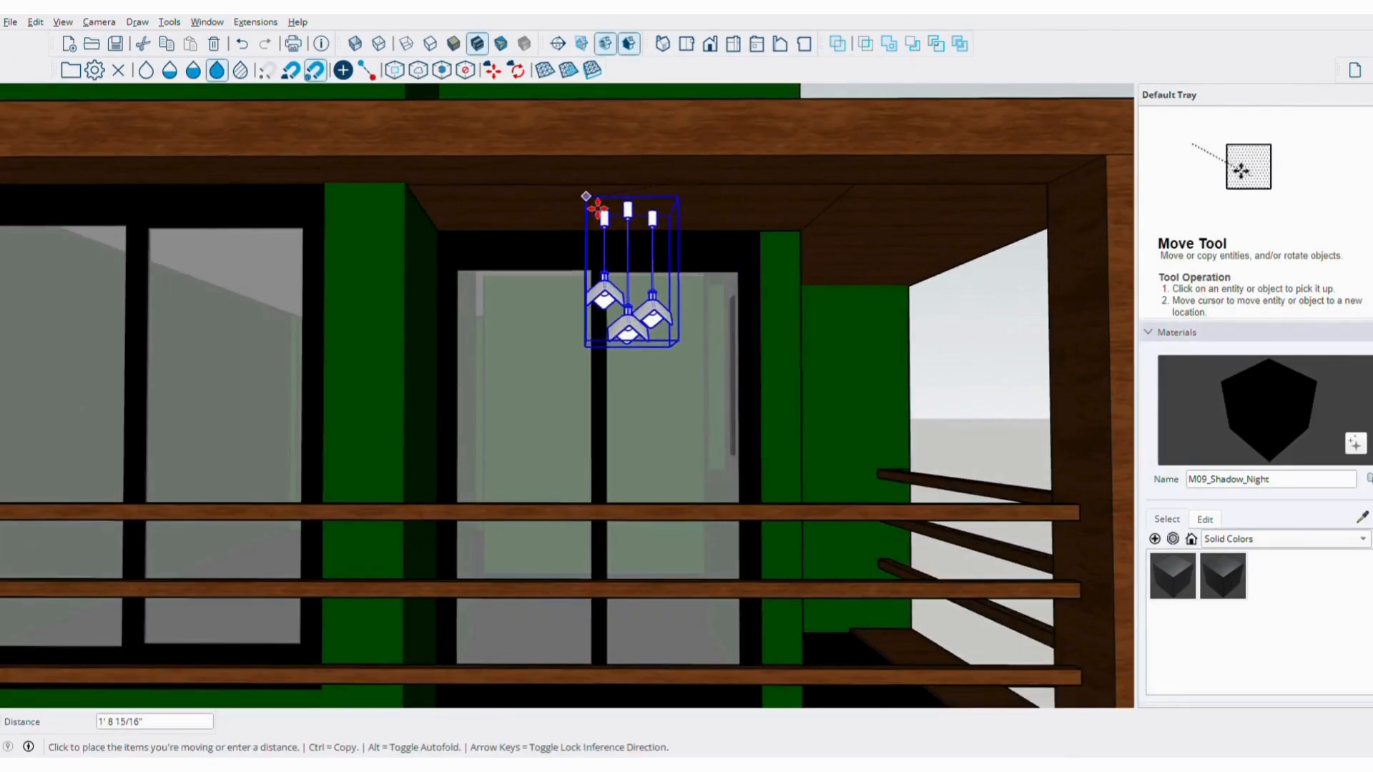
{"action": "scroll", "coordinate": [585, 204], "scroll_direction": "down", "scroll_amount": 5}
{"action": "middle_click_drag", "start_coordinate": [655, 246], "coordinate": [482, 376]}
{"action": "scroll", "coordinate": [730, 365], "scroll_direction": "down", "scroll_amount": 2}
{"action": "scroll", "coordinate": [537, 367], "scroll_direction": "up", "scroll_amount": 5}
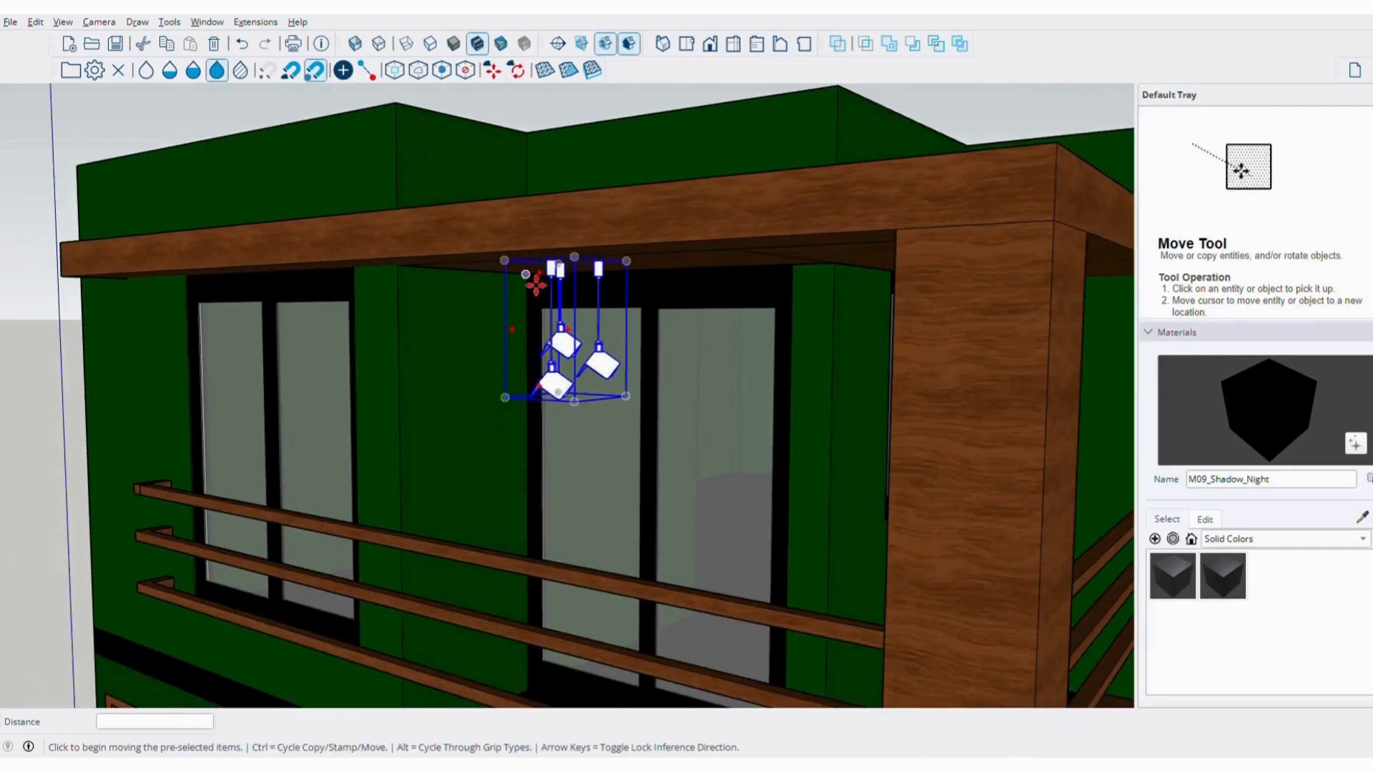
Copy the pendant lamp about 9' 5" to the balcony ceiling section in front of the side window.
{"action": "middle_click_drag", "start_coordinate": [938, 352], "coordinate": [666, 175]}
{"action": "scroll", "coordinate": [604, 166], "scroll_direction": "up", "scroll_amount": 2}
{"action": "scroll", "coordinate": [604, 165], "scroll_direction": "down", "scroll_amount": 3}
{"action": "scroll", "coordinate": [618, 120], "scroll_direction": "down", "scroll_amount": 3}
{"action": "middle_click_drag", "start_coordinate": [659, 236], "coordinate": [735, 286]}
{"action": "scroll", "coordinate": [717, 200], "scroll_direction": "up", "scroll_amount": 3}
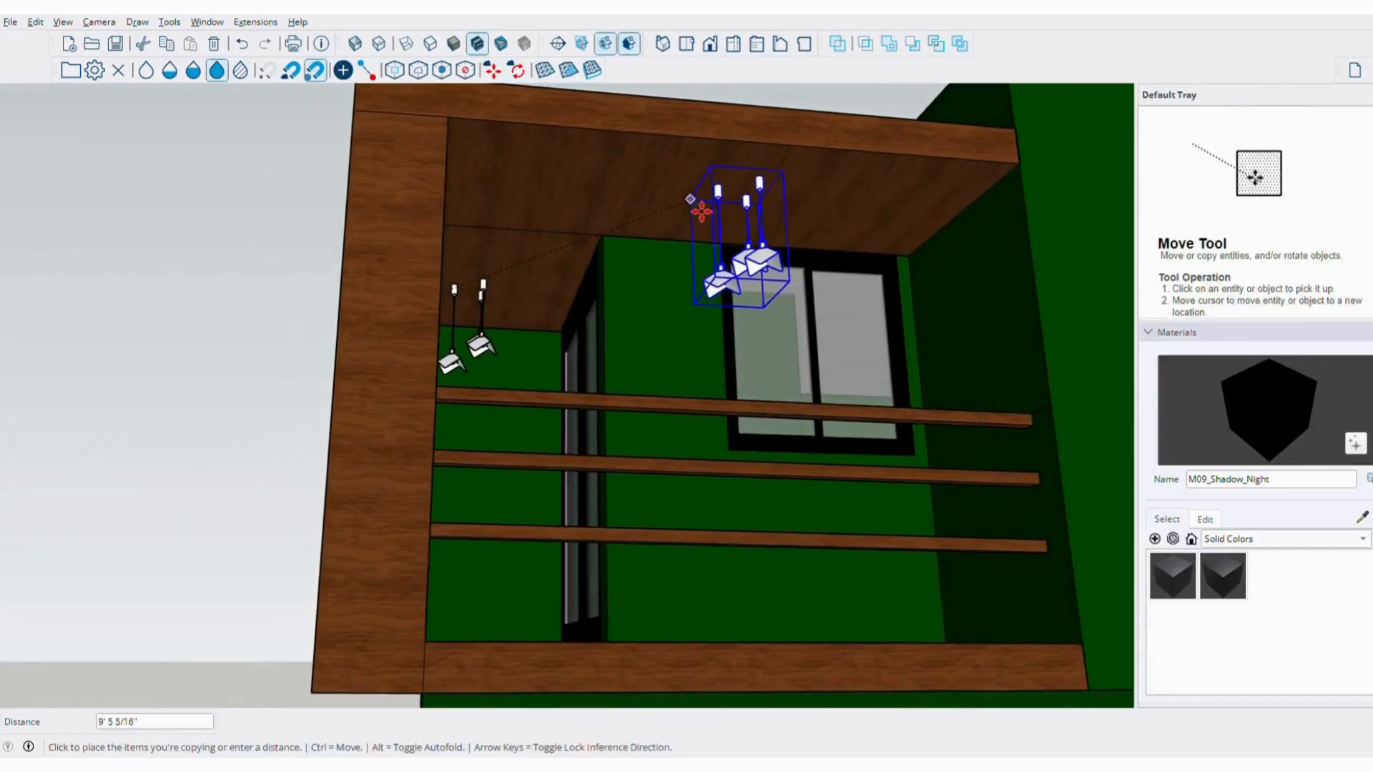
{"action": "scroll", "coordinate": [665, 214], "scroll_direction": "down", "scroll_amount": 3}
{"action": "middle_click_drag", "start_coordinate": [705, 229], "coordinate": [925, 393]}
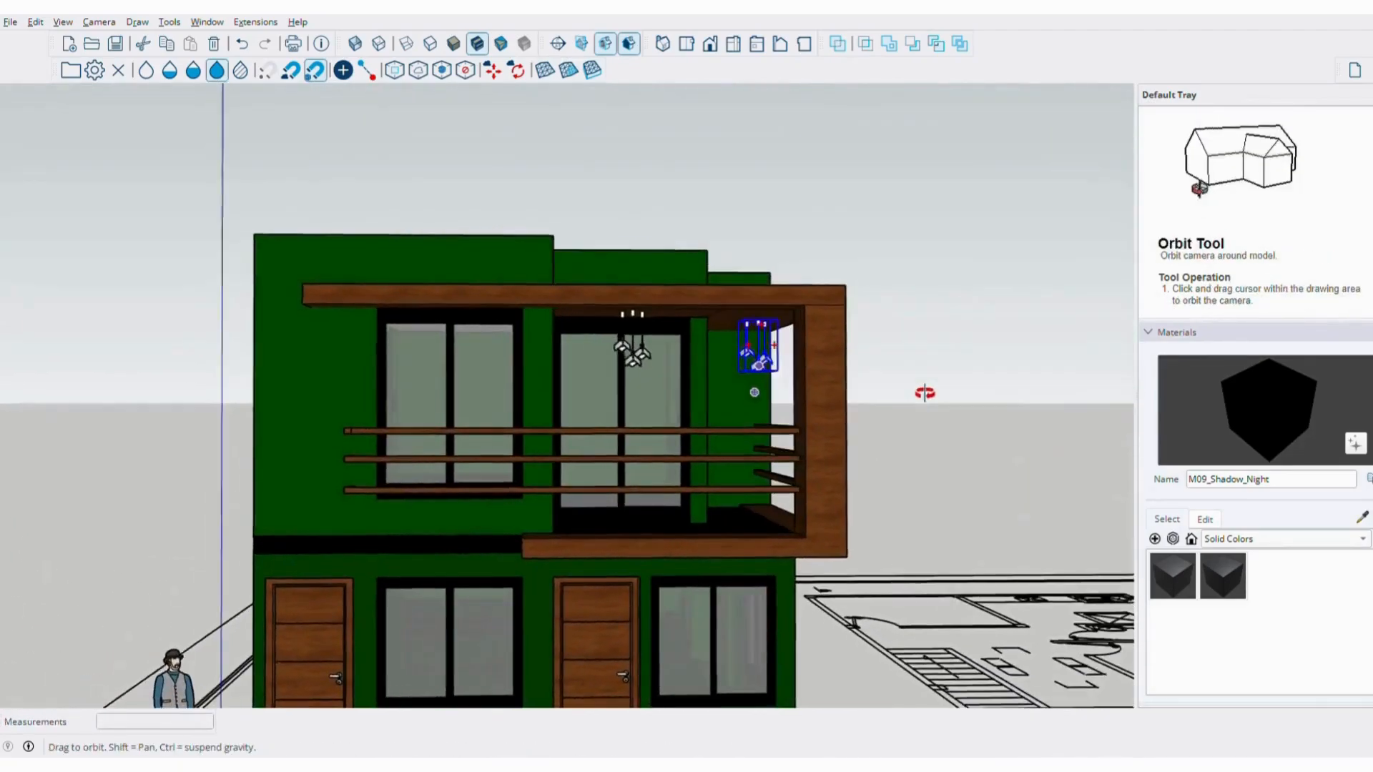
Clear the selection and examine the front facade and both balcony pendant lamps from several angles.
{"action": "scroll", "coordinate": [711, 371], "scroll_direction": "up", "scroll_amount": 3}
{"action": "scroll", "coordinate": [741, 336], "scroll_direction": "down", "scroll_amount": 2}
{"action": "middle_click_drag", "start_coordinate": [711, 370], "coordinate": [784, 278], "text": "shift"}
{"action": "key", "text": "space"}
{"action": "left_click", "coordinate": [907, 267]}
{"action": "scroll", "coordinate": [779, 282], "scroll_direction": "down", "scroll_amount": 1}
{"action": "middle_click_drag", "start_coordinate": [658, 321], "coordinate": [742, 345]}
{"action": "scroll", "coordinate": [787, 358], "scroll_direction": "down", "scroll_amount": 1}
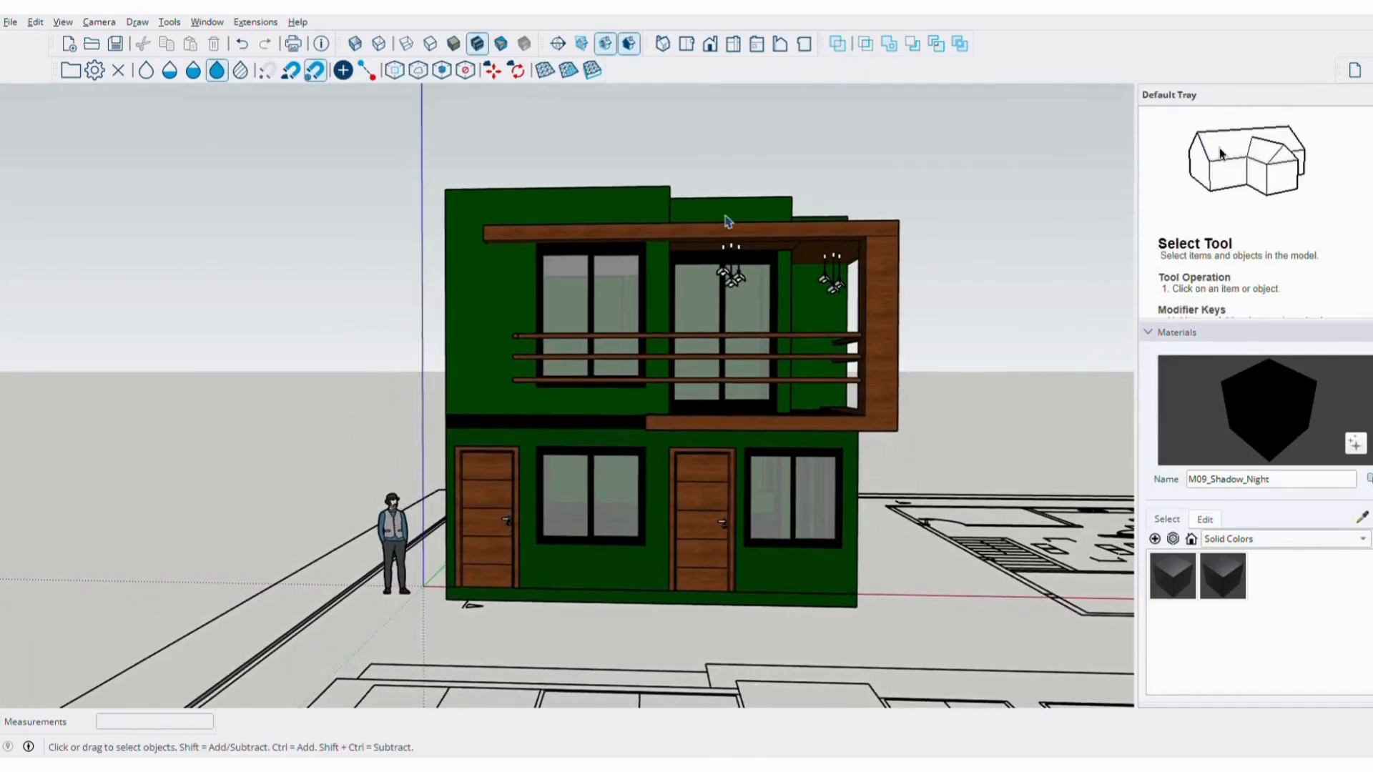
{"action": "middle_click_drag", "start_coordinate": [647, 212], "coordinate": [753, 248], "text": "shift"}
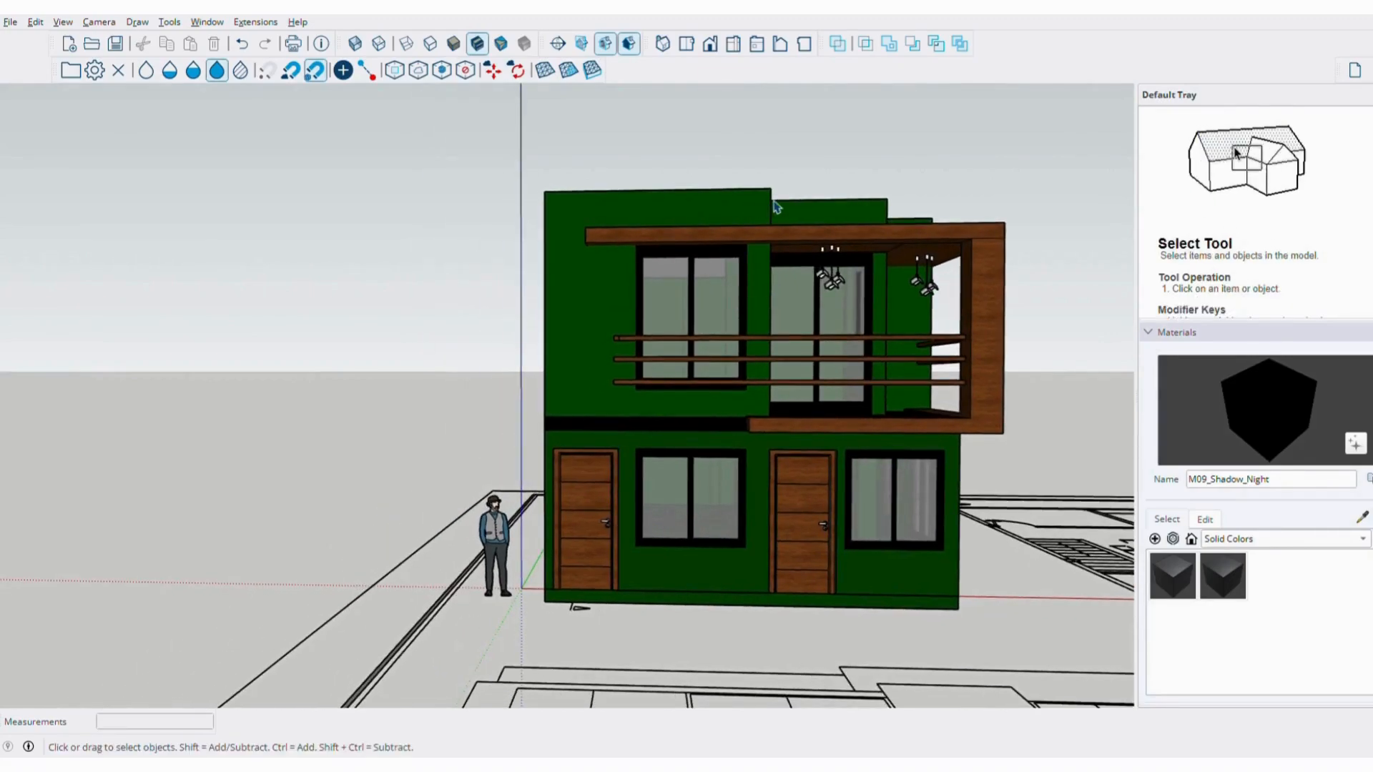
{"action": "middle_click_drag", "start_coordinate": [872, 324], "coordinate": [891, 410]}
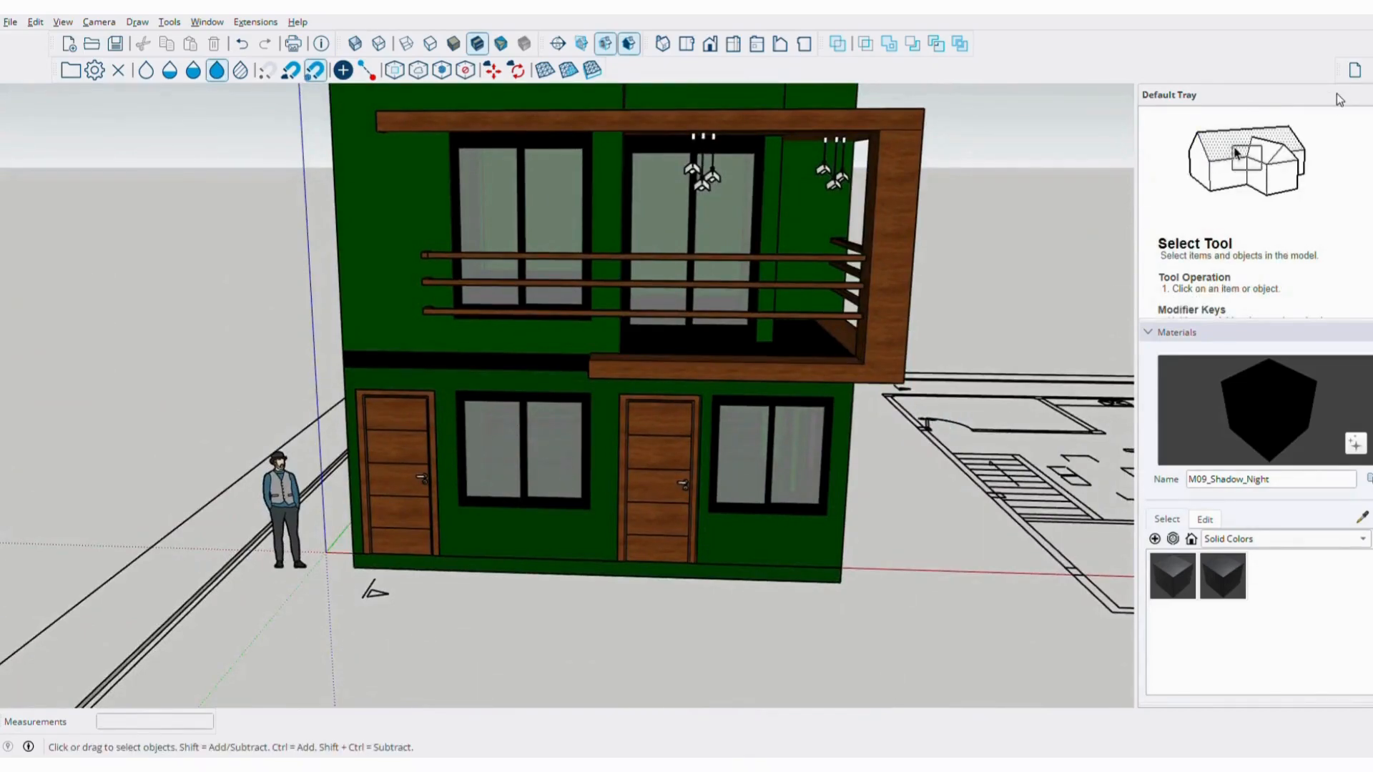
{"action": "middle_click_drag", "start_coordinate": [722, 246], "coordinate": [638, 253]}
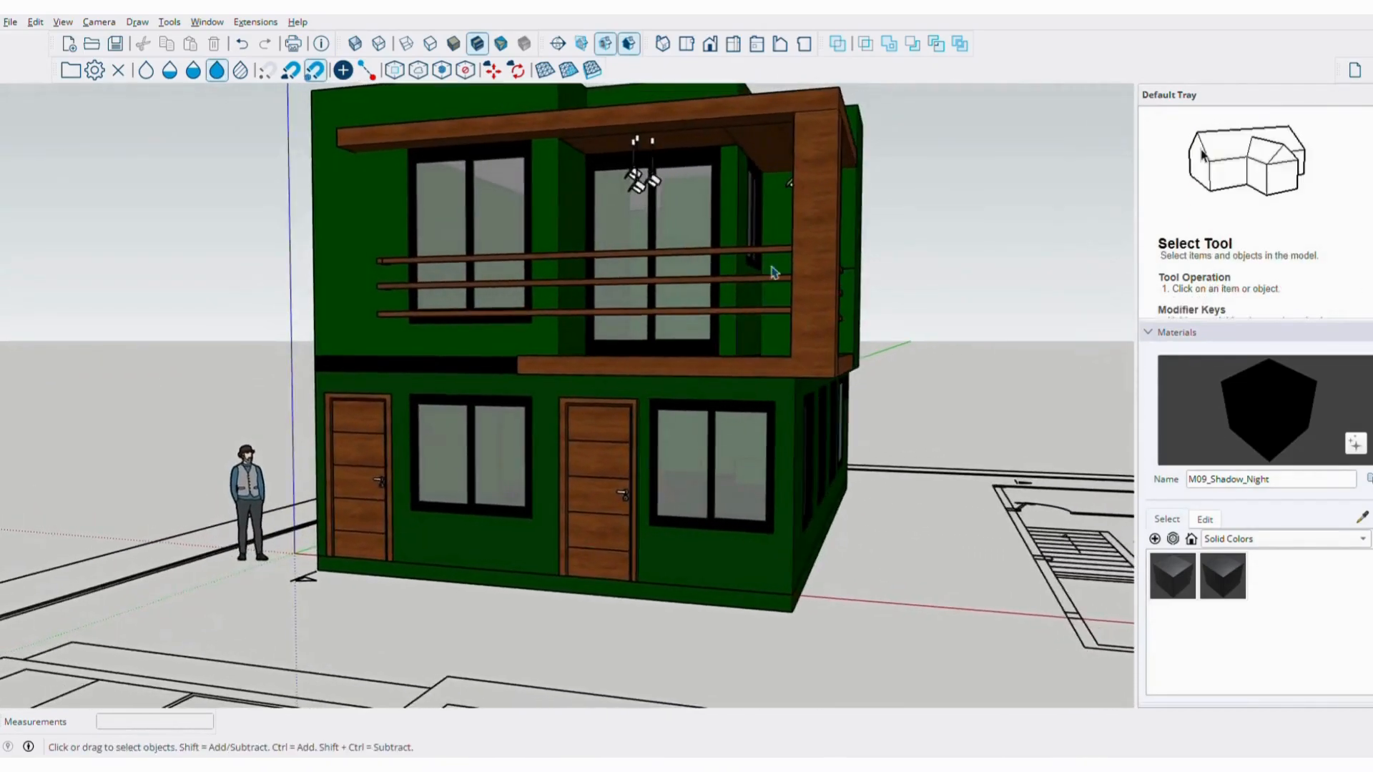